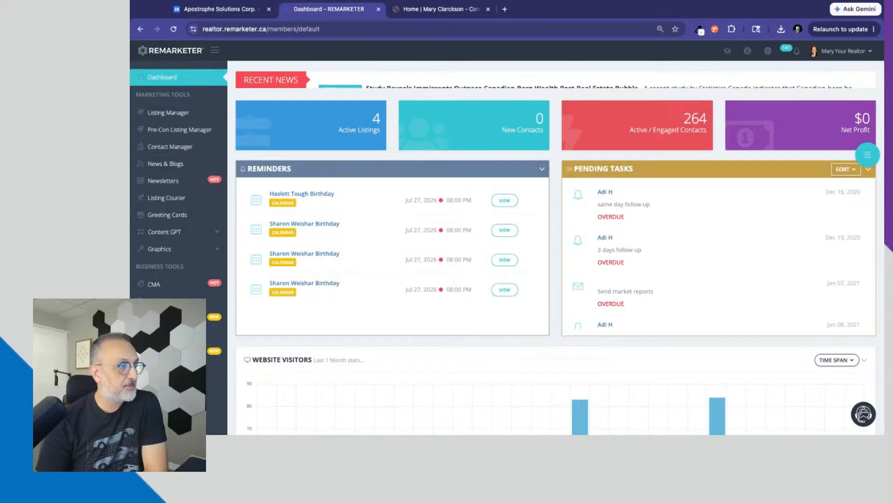
Open the add-ons in the account settings and read the elfsight widget add-on's description
scroll(508, 247, "down", 4)
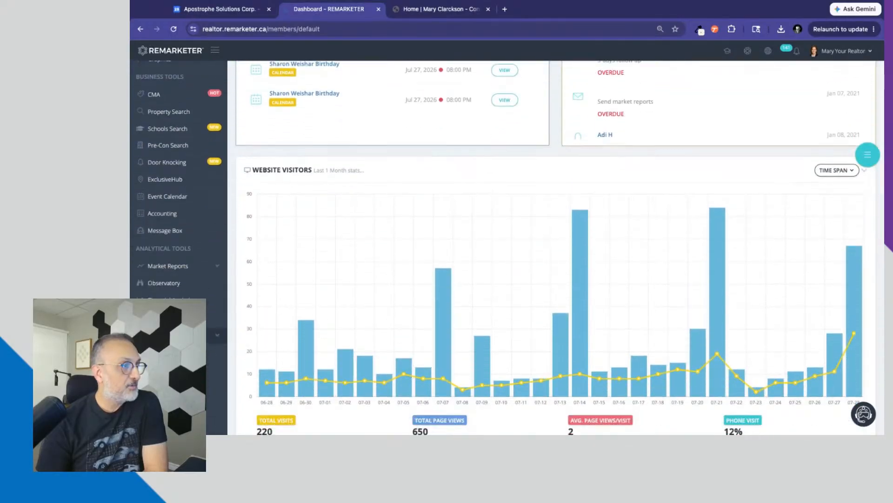
scroll(171, 223, "down", 4)
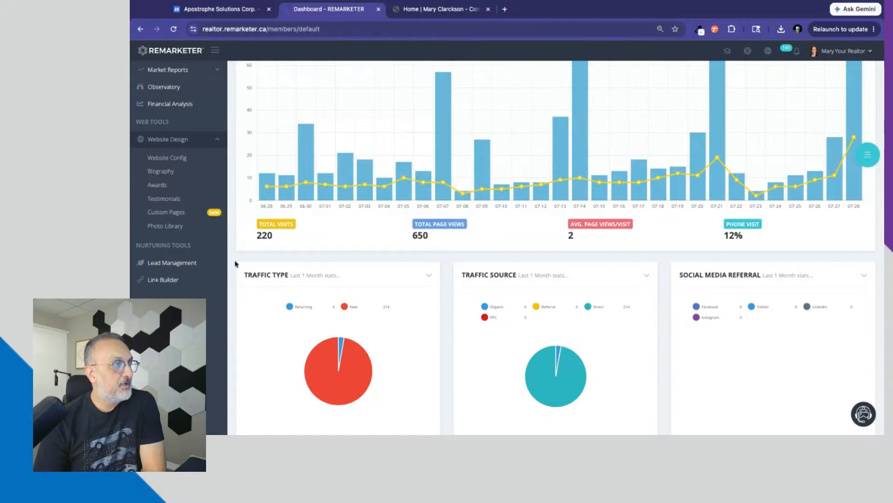
left_click(838, 56)
left_click(823, 87)
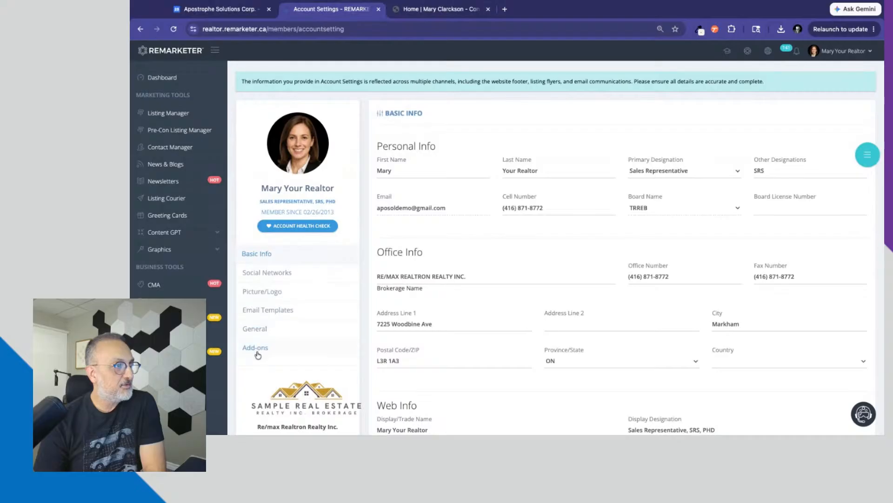
left_click(257, 348)
scroll(507, 315, "down", 6)
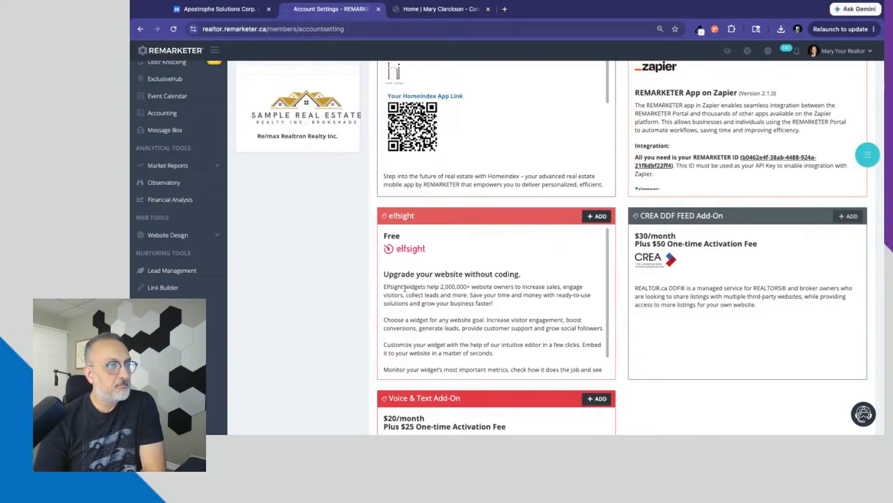
left_click_drag(404, 288, 471, 287)
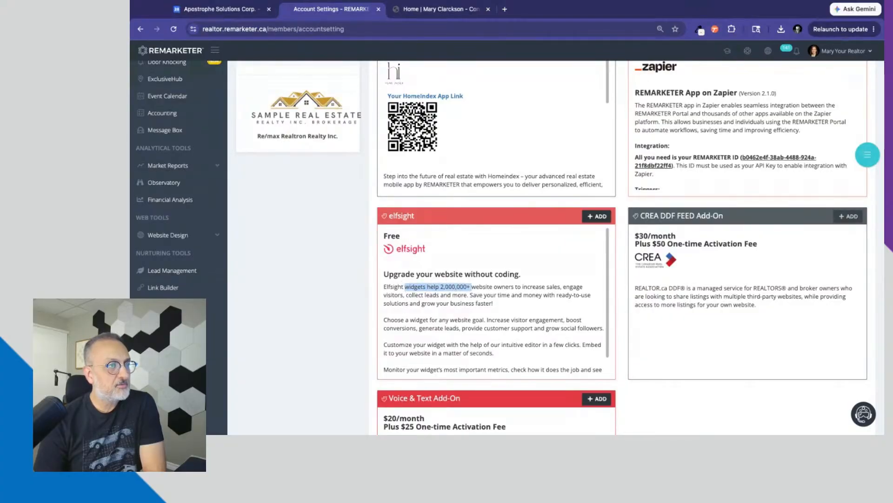
left_click(409, 291)
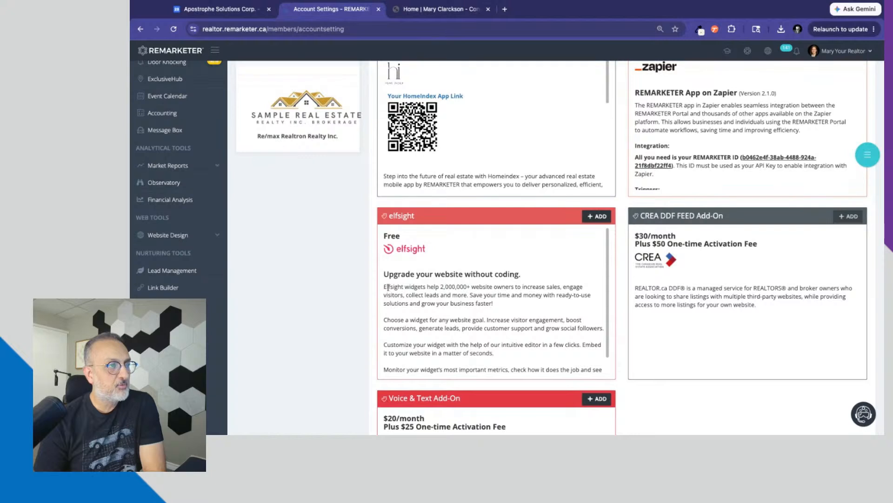
left_click_drag(384, 286, 428, 287)
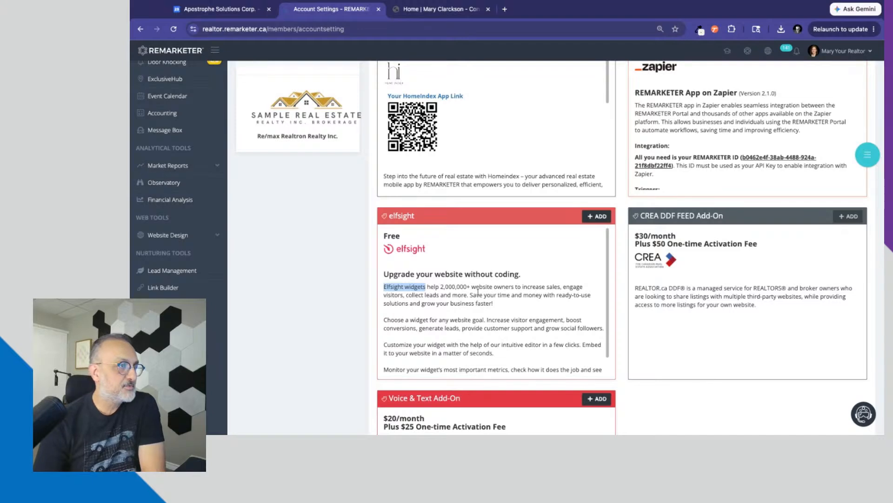
Open the website's custom pages list under Website Design and look through it
left_click(169, 235)
scroll(164, 270, "down", 2)
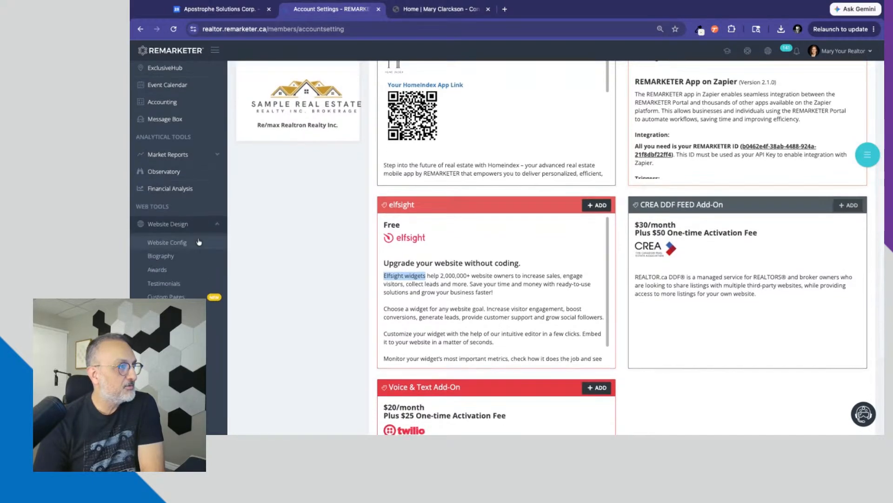
left_click(166, 228)
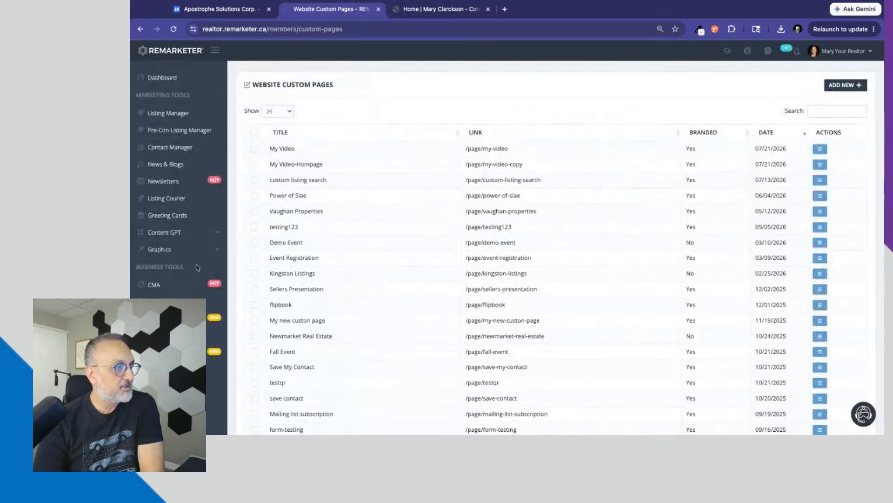
scroll(164, 241, "down", 2)
scroll(164, 241, "down", 2)
scroll(372, 98, "up", 5)
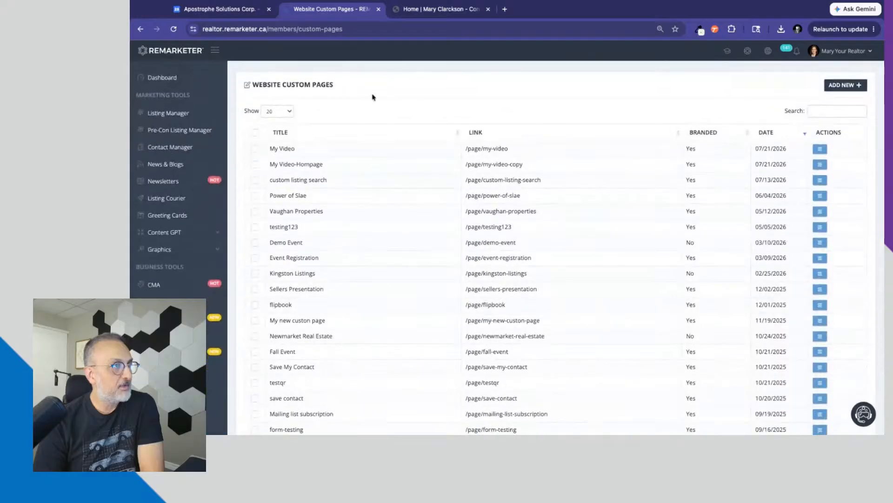
left_click_drag(284, 82, 335, 85)
left_click(349, 90)
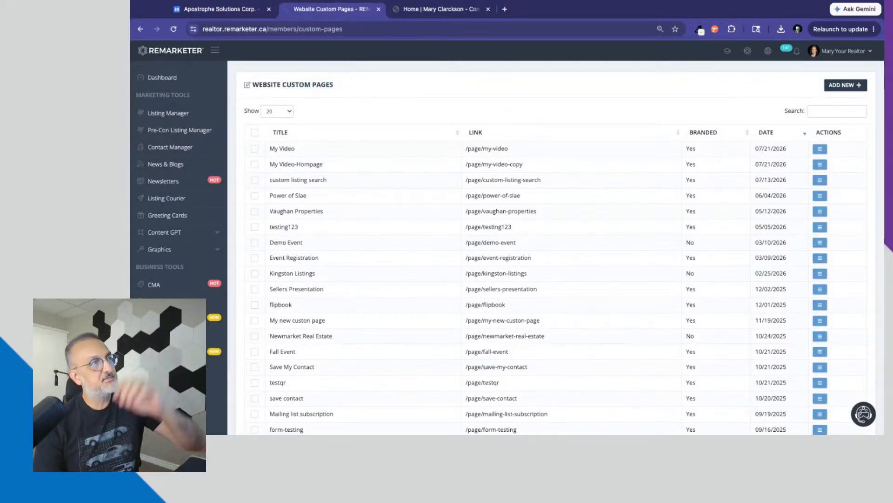
Switch to Google Calendar and create an appointment schedule titled "Consulting with" followed by the host's first name
left_click(230, 9)
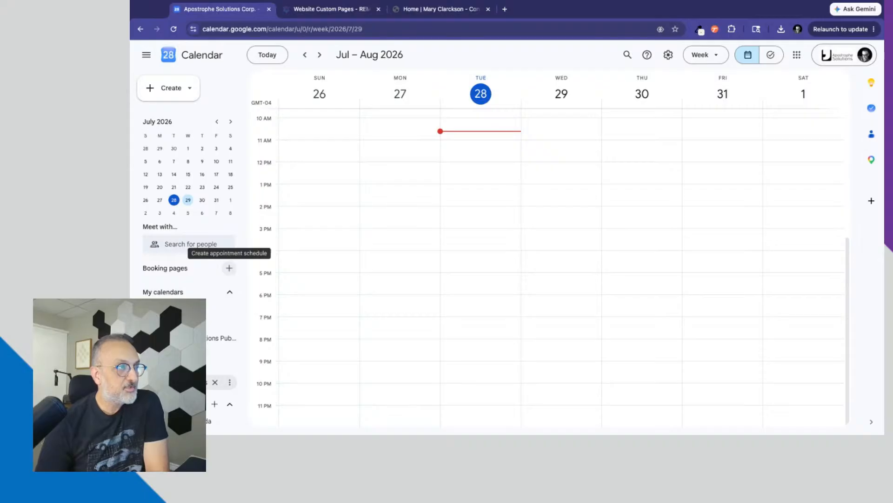
left_click(190, 89)
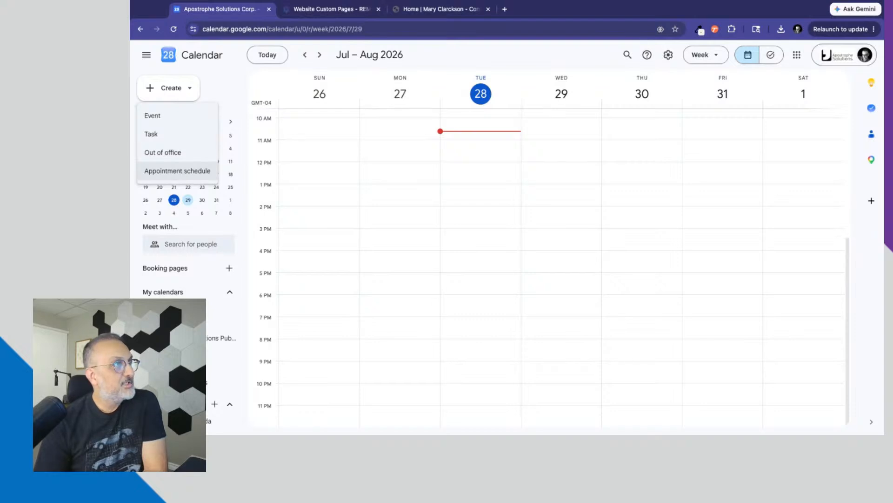
left_click(177, 171)
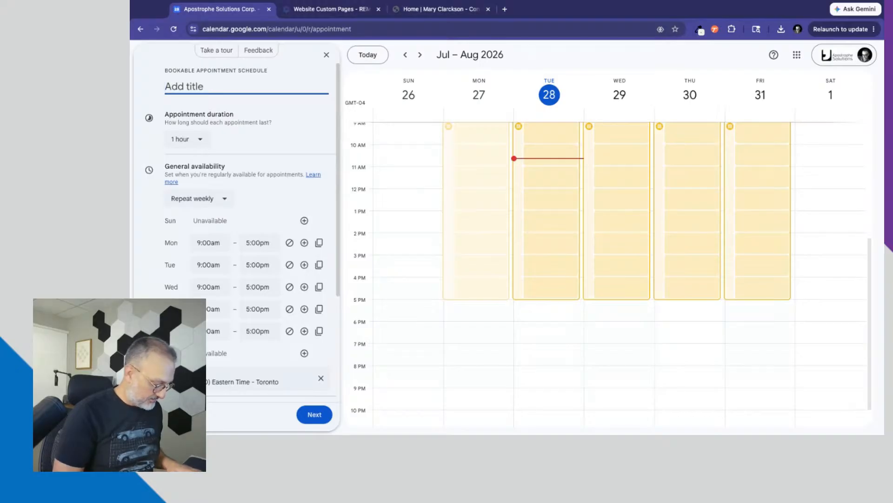
type("Consul")
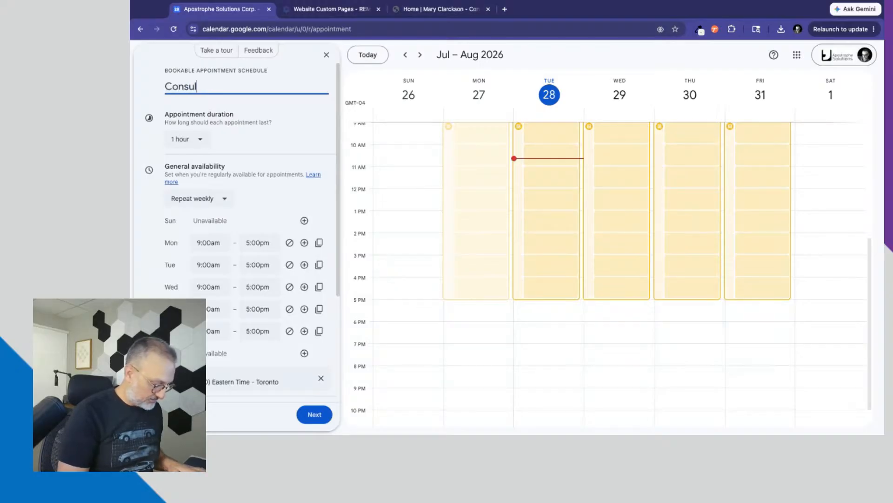
type("ting ")
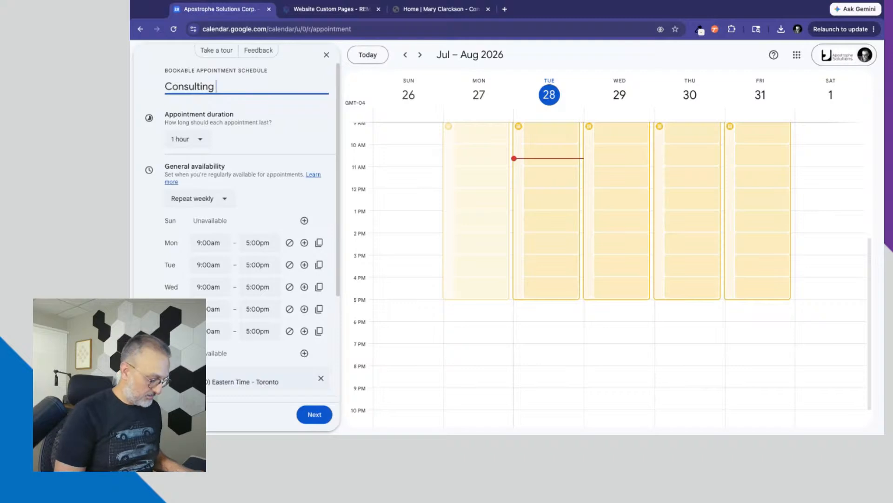
type("with Ali")
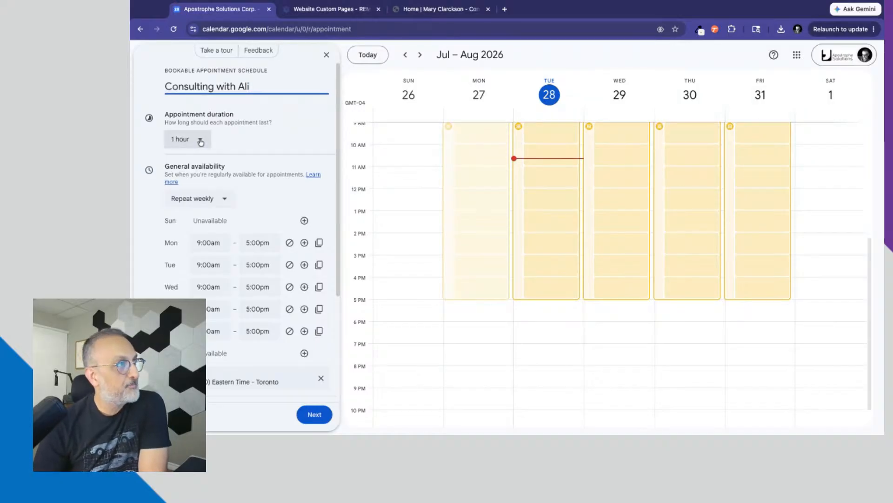
Set the appointment duration to 30 minutes
scroll(262, 124, "down", 1)
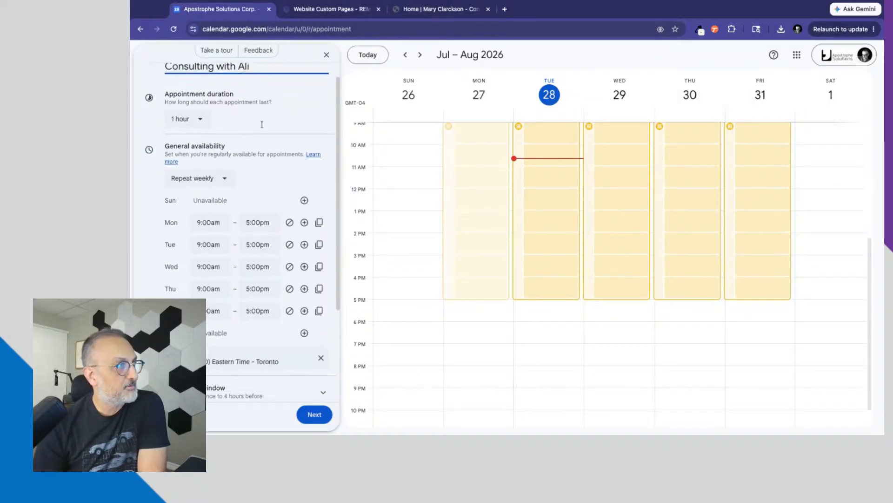
scroll(253, 123, "up", 1)
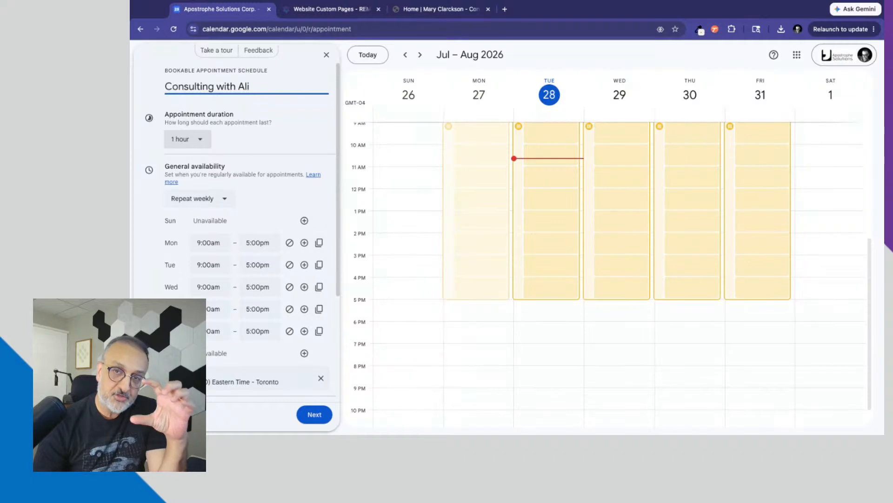
left_click(202, 140)
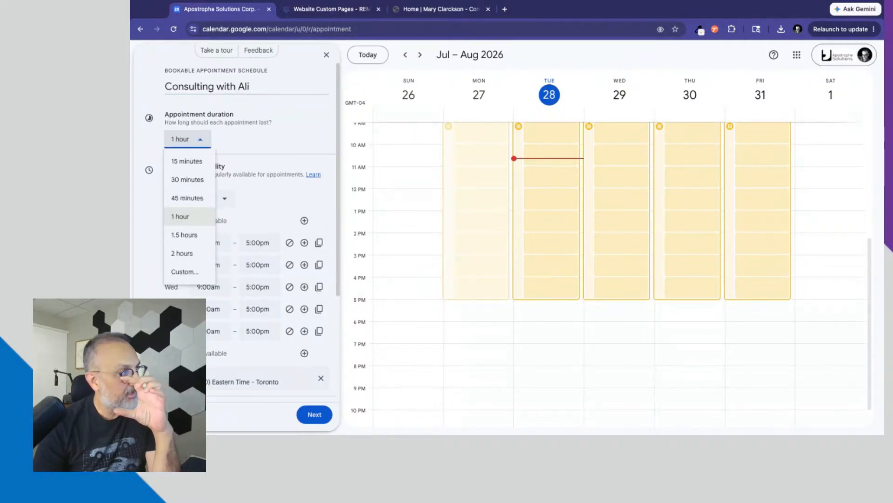
left_click(187, 181)
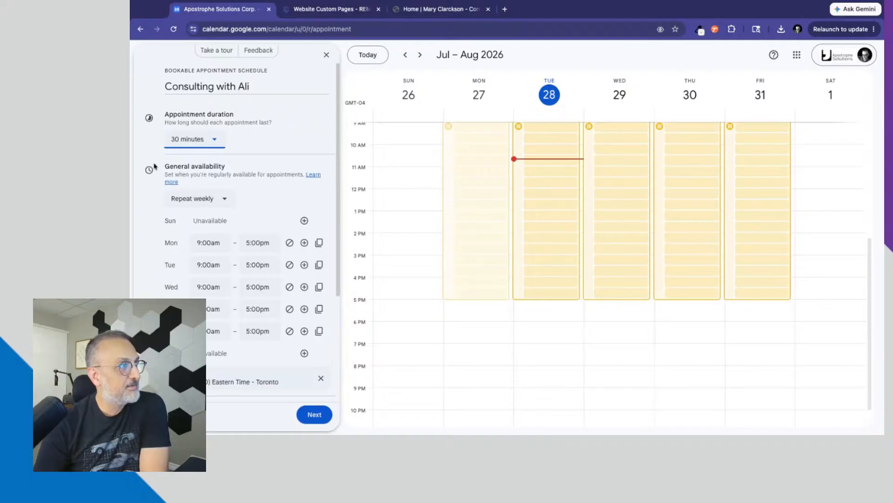
Keep the general availability on Repeat weekly and make Monday unavailable
scroll(188, 161, "down", 1)
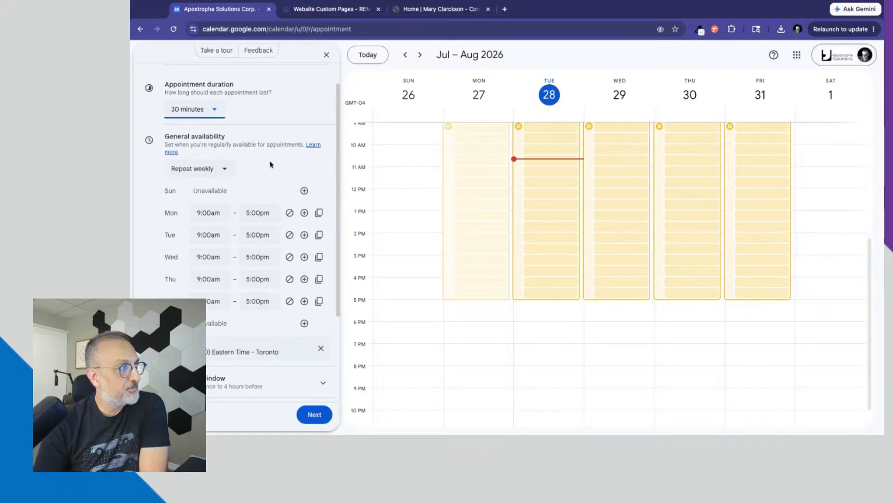
scroll(270, 164, "down", 1)
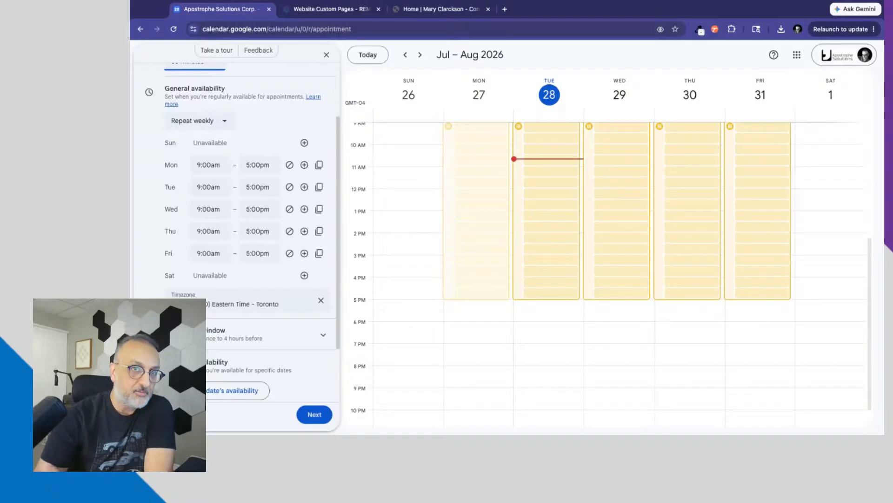
left_click(227, 121)
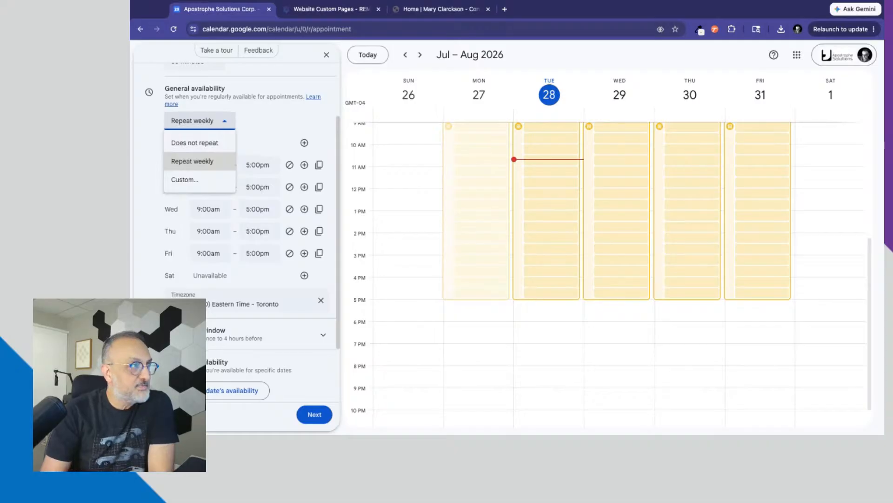
left_click(195, 161)
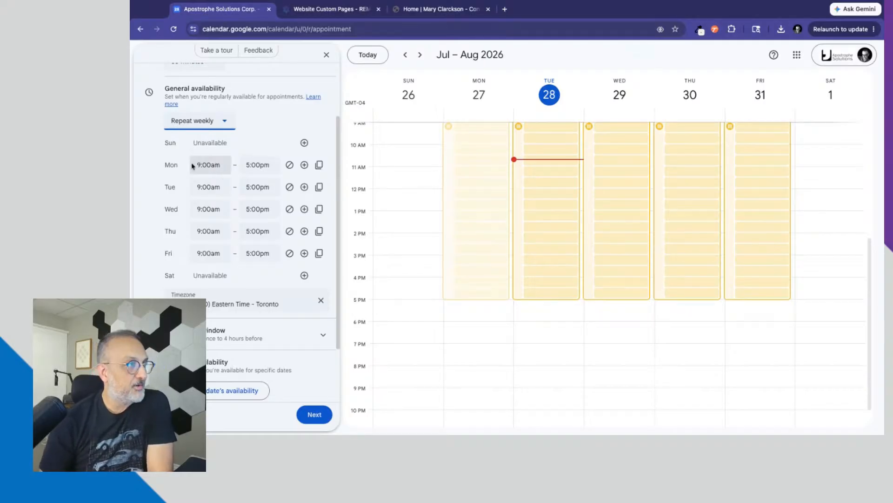
left_click(290, 165)
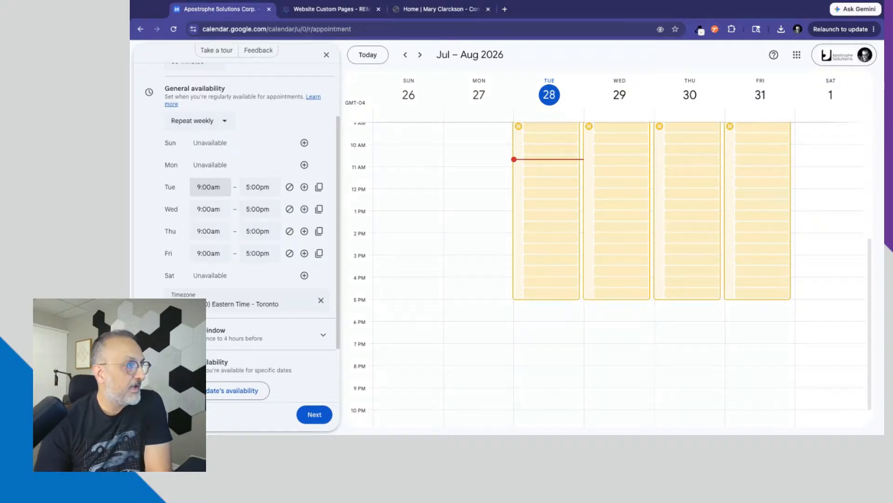
Set Tuesday's availability to start at 2:00pm
left_click(208, 186)
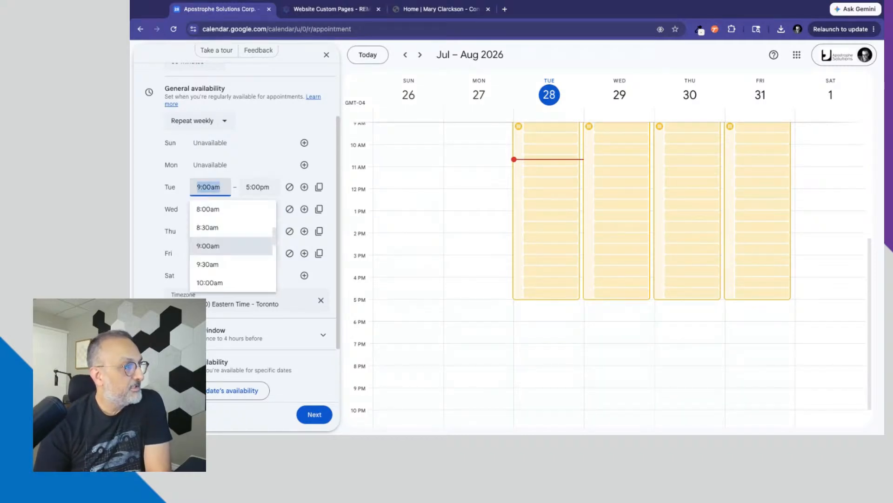
scroll(219, 237, "down", 3)
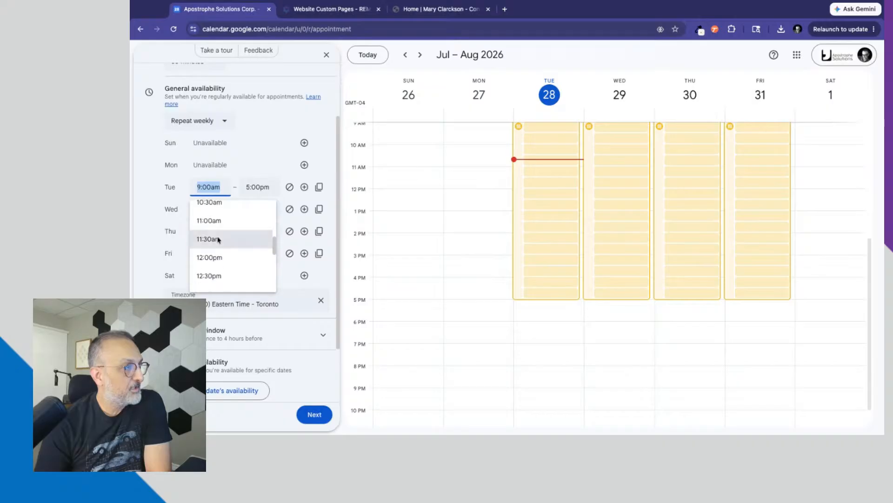
scroll(219, 239, "down", 3)
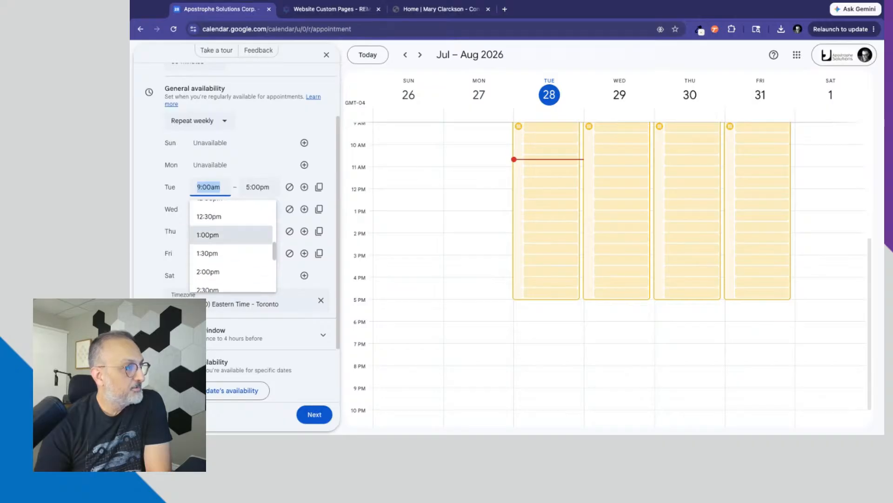
scroll(219, 238, "down", 1)
left_click(210, 245)
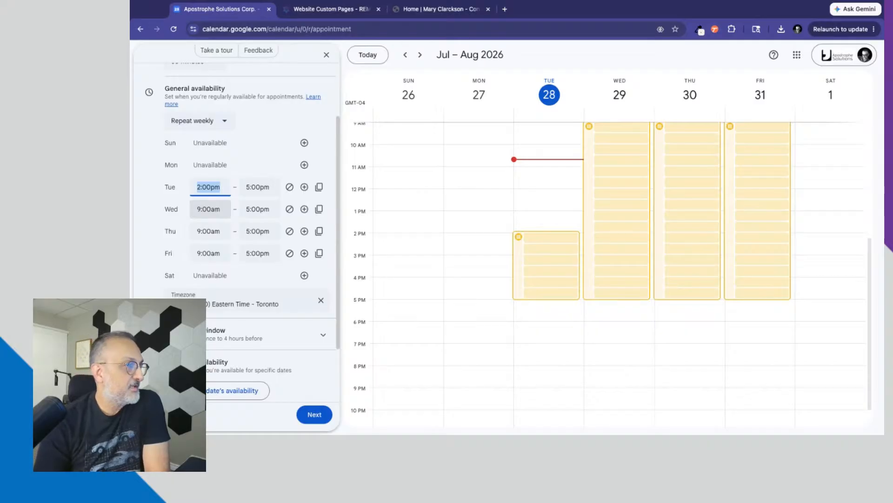
Set Wednesday's availability from 1:30pm to 4:30pm
left_click(205, 210)
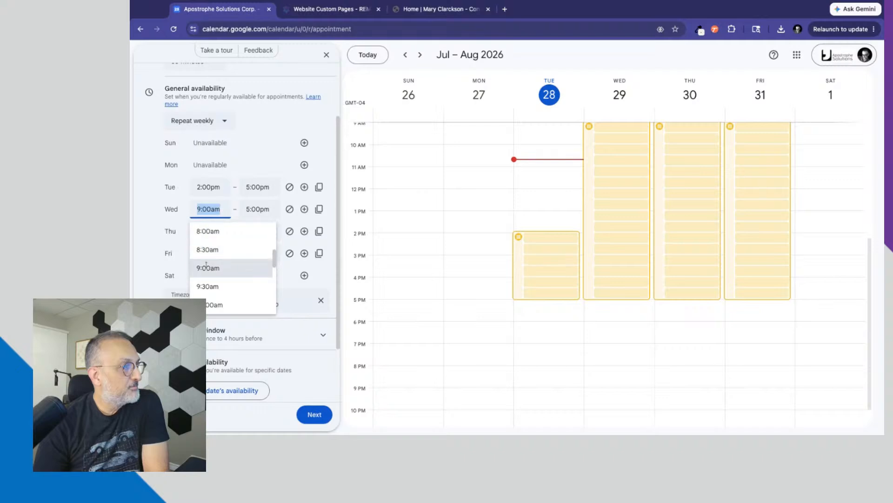
scroll(206, 265, "down", 2)
scroll(206, 265, "down", 4)
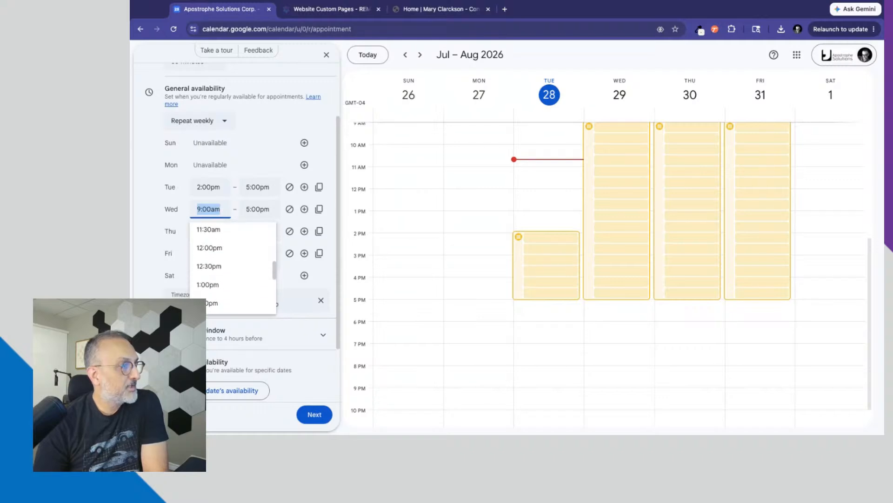
left_click(207, 279)
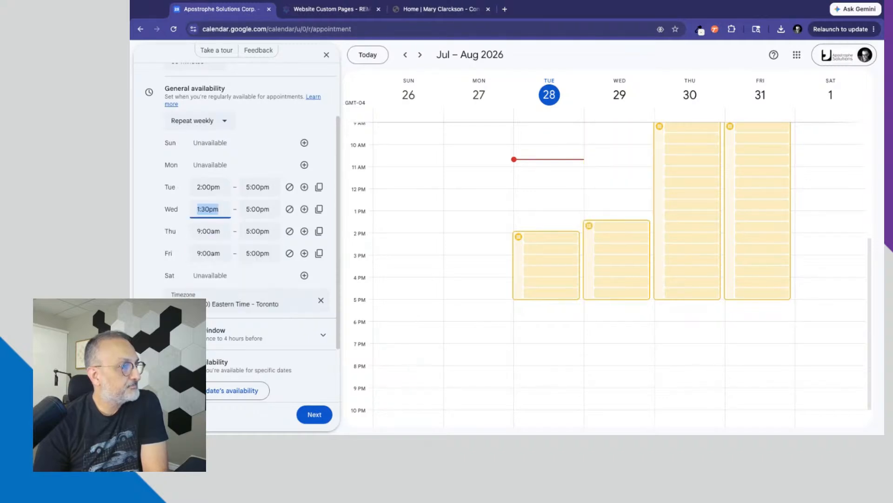
left_click(260, 208)
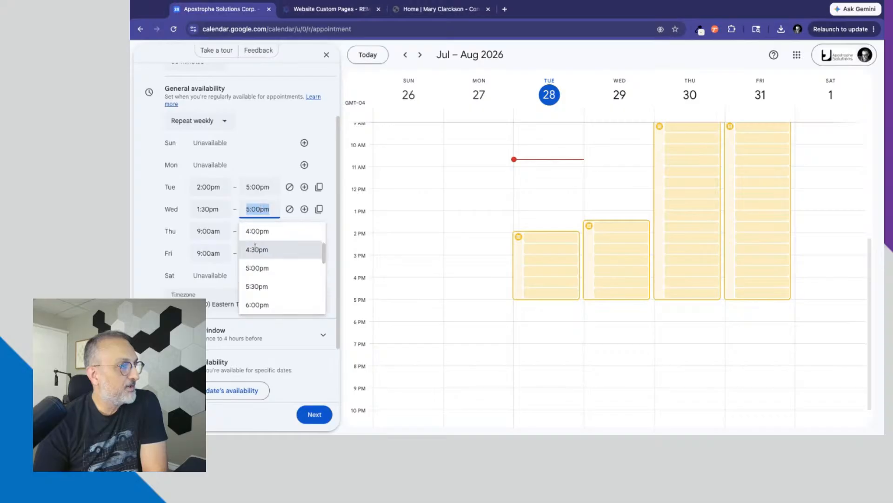
left_click(254, 250)
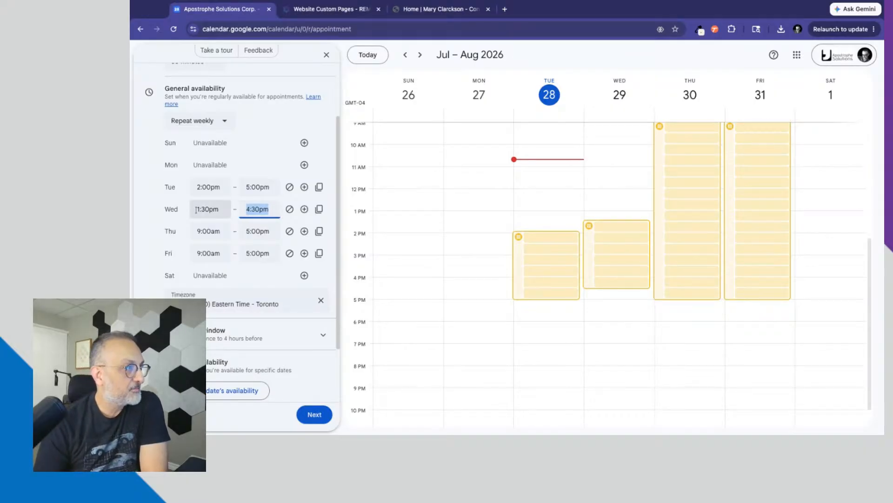
Add a second availability period to Wednesday and look through its start time options
left_click(304, 210)
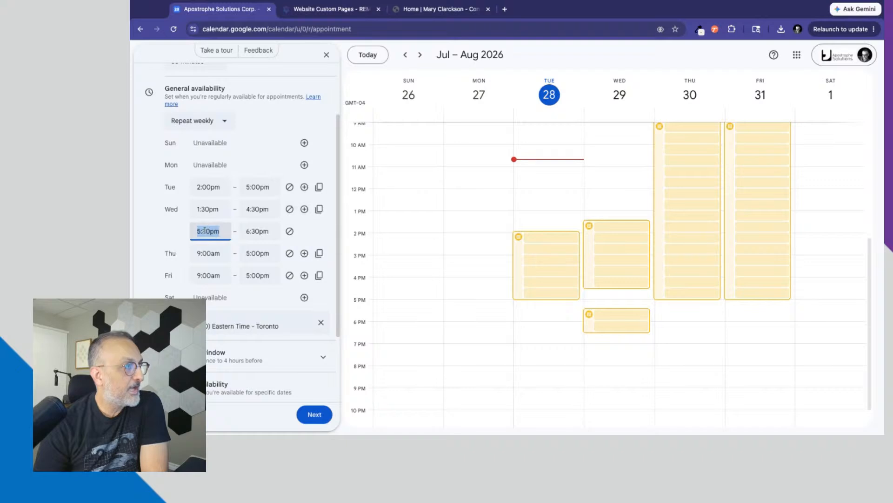
left_click(204, 231)
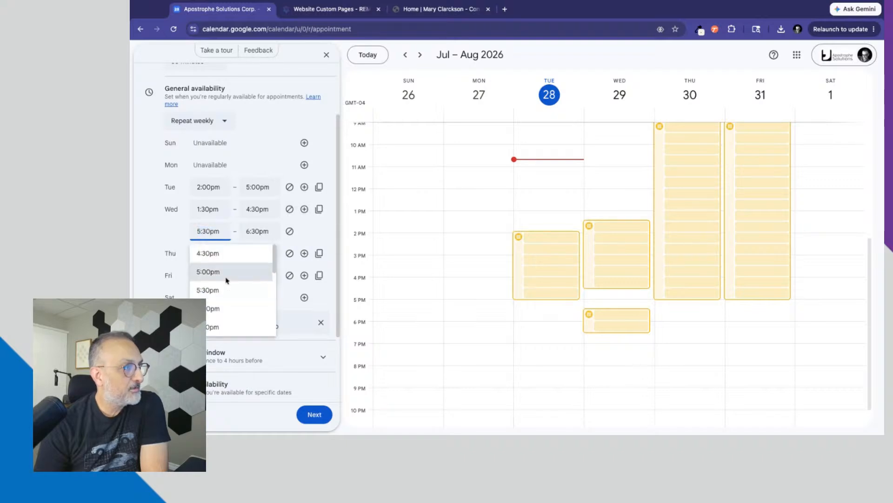
scroll(227, 280, "down", 3)
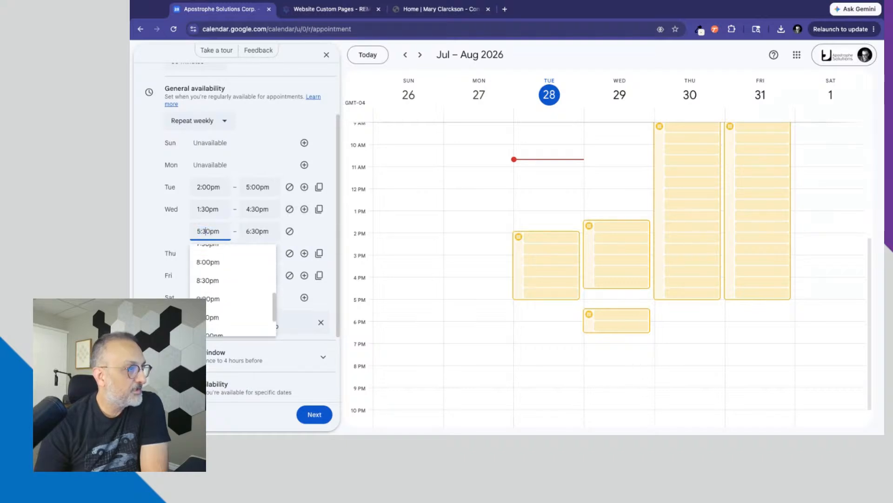
scroll(228, 280, "down", 3)
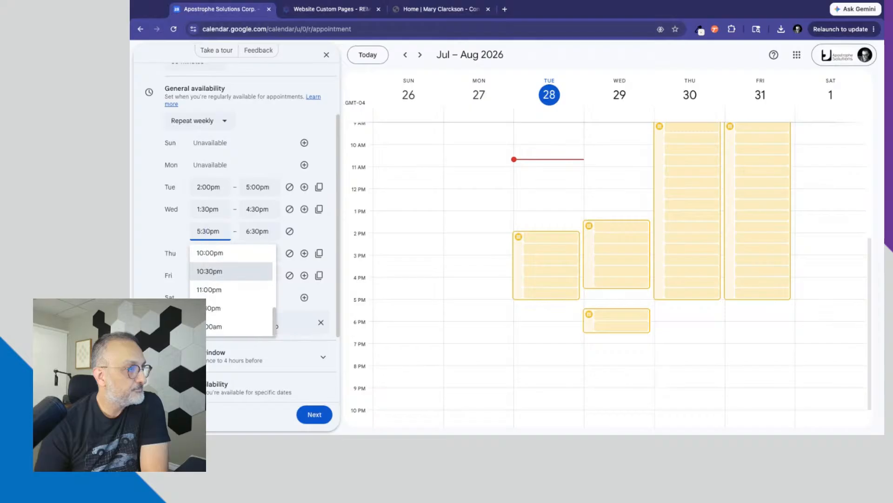
scroll(242, 271, "up", 6)
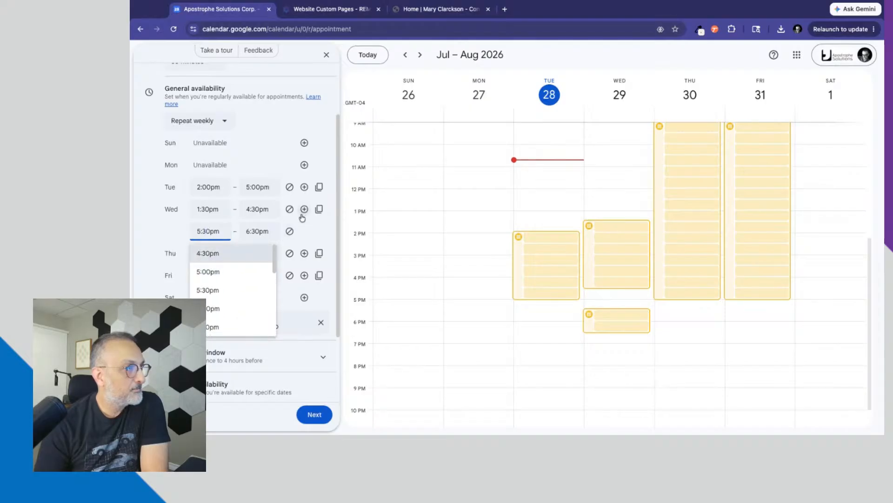
Set Wednesday's first availability period from 10:30am to 11:30am
left_click(208, 209)
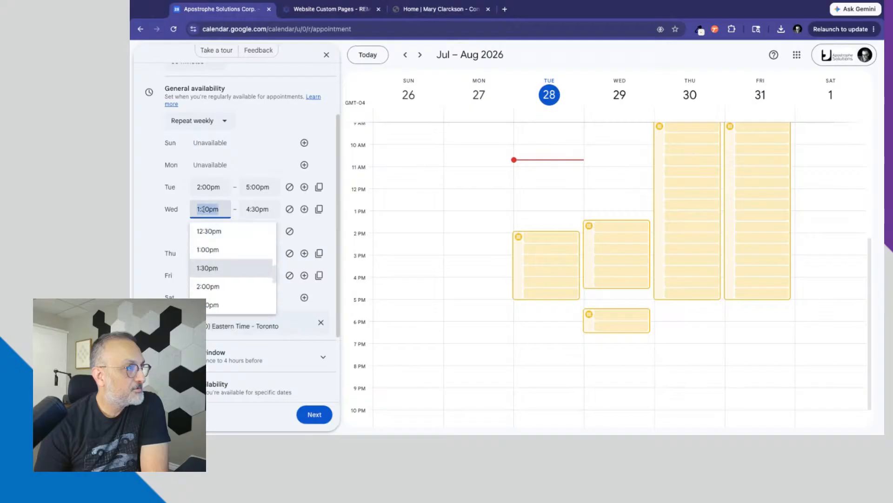
scroll(207, 249, "up", 3)
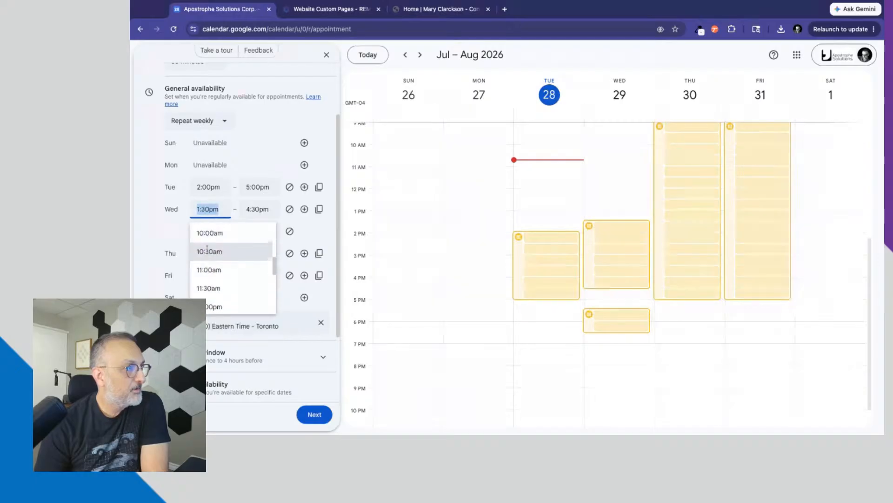
left_click(209, 255)
left_click(258, 209)
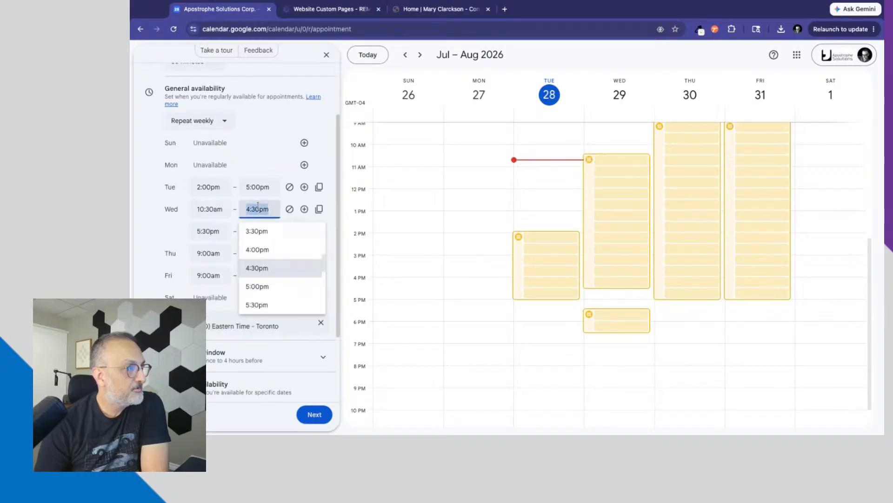
scroll(259, 270, "up", 4)
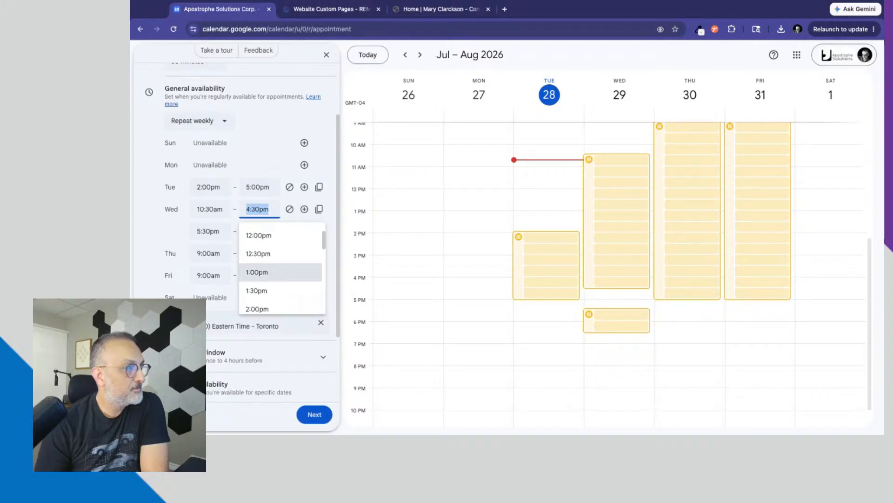
scroll(260, 269, "up", 2)
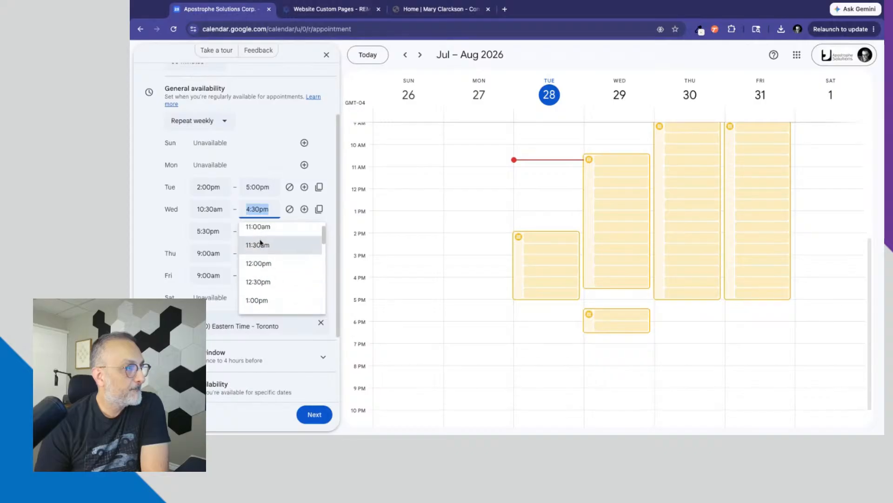
left_click(259, 243)
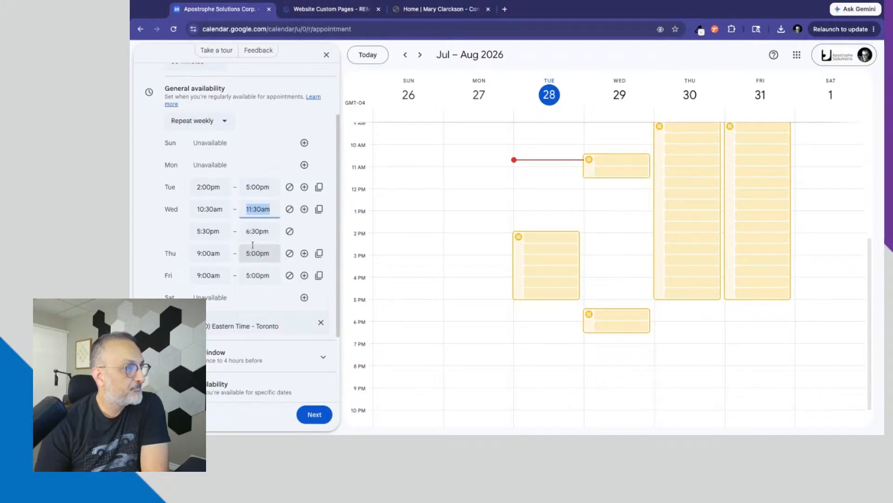
Set Wednesday's second availability period from 2:30pm to 4:30pm
left_click(208, 233)
scroll(212, 286, "up", 3)
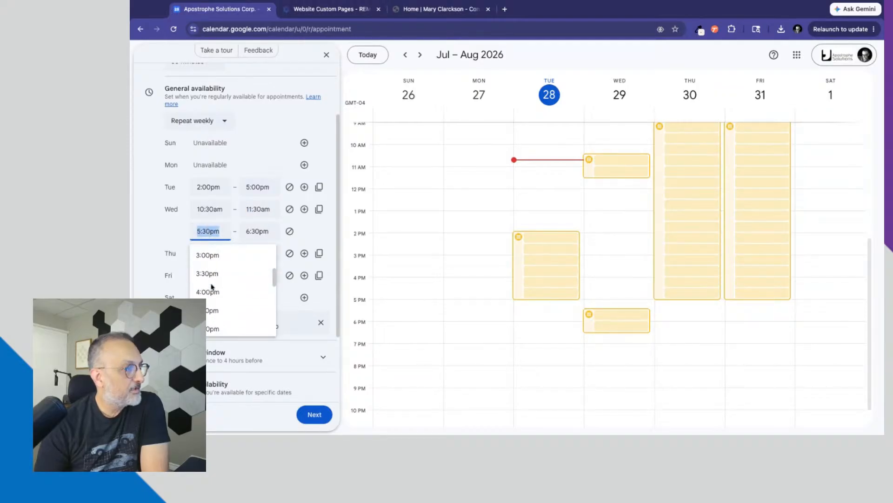
scroll(212, 287, "up", 2)
left_click(213, 285)
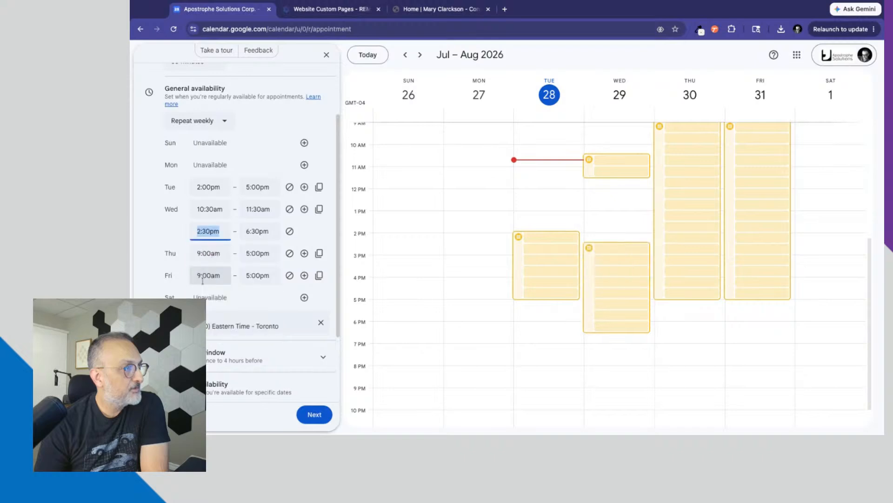
left_click(257, 231)
scroll(257, 278, "down", 3)
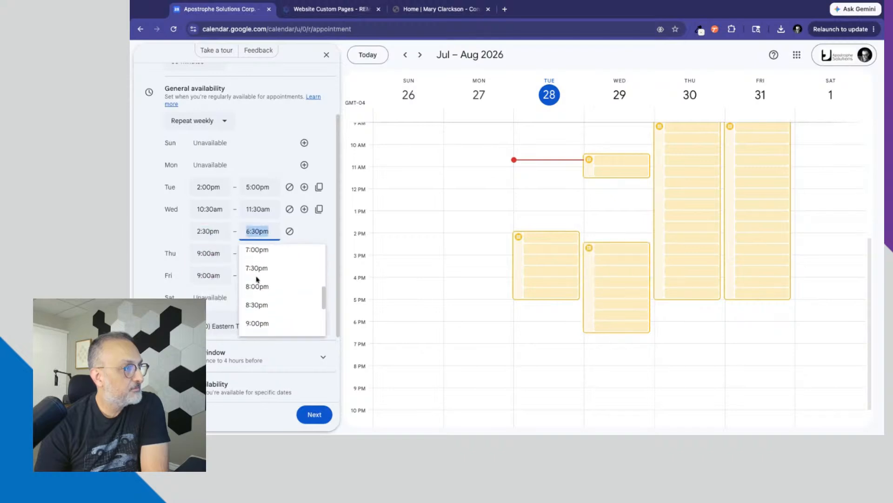
scroll(257, 278, "up", 3)
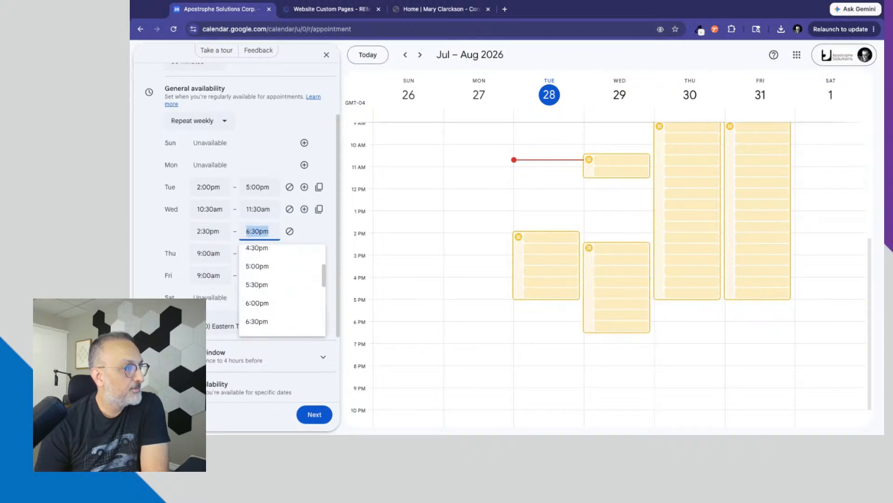
left_click(257, 263)
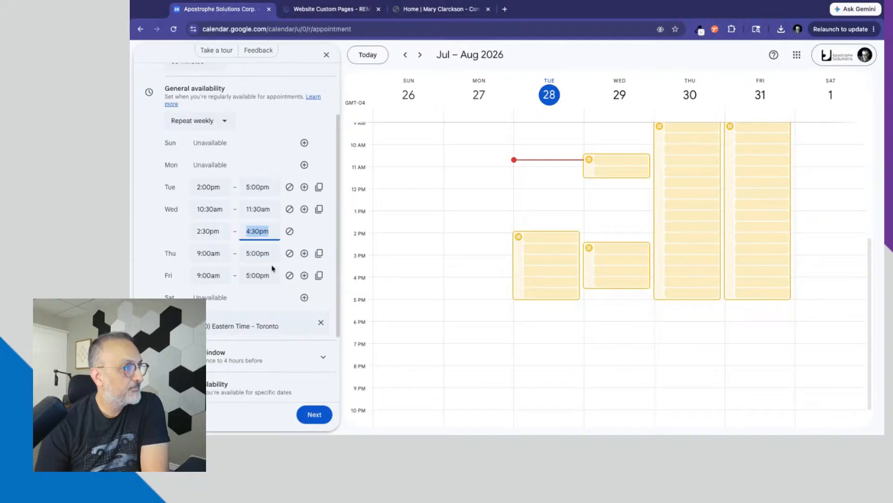
Copy Wednesday's two availability periods to Tuesday, Thursday and Friday
left_click(318, 236)
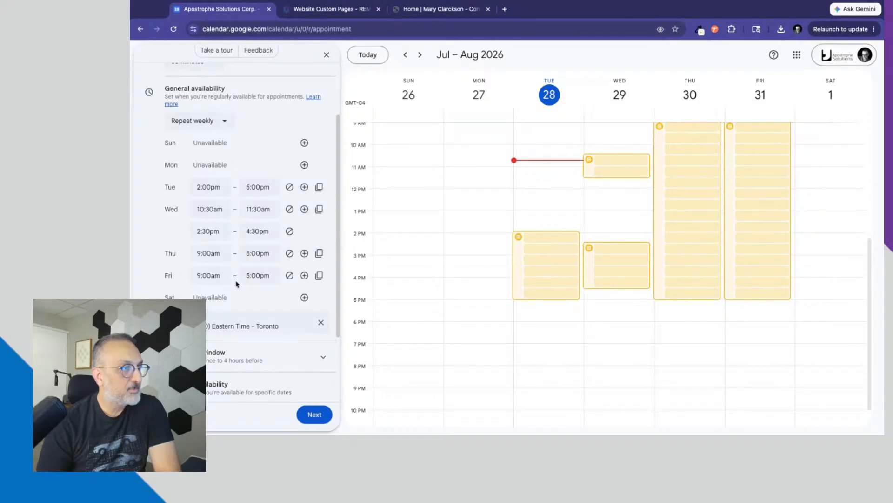
left_click(319, 208)
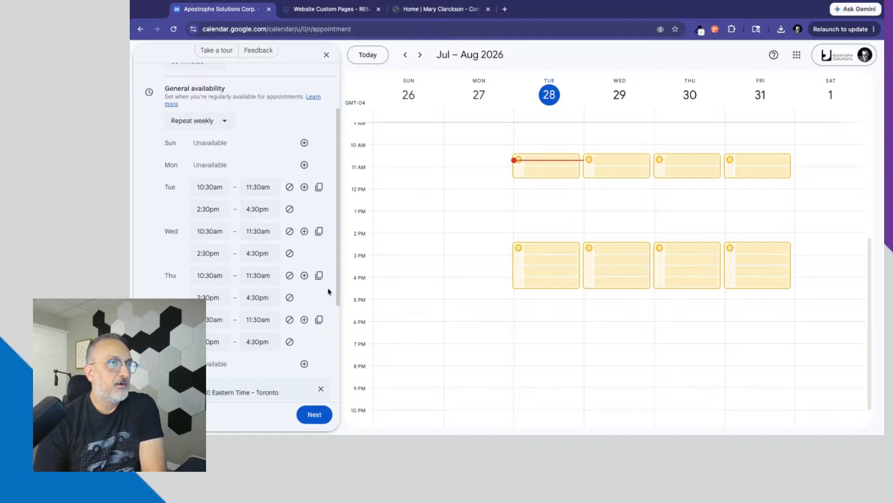
Expand the scheduling window settings and examine the start and end date options, keeping Available now selected
scroll(313, 343, "down", 1)
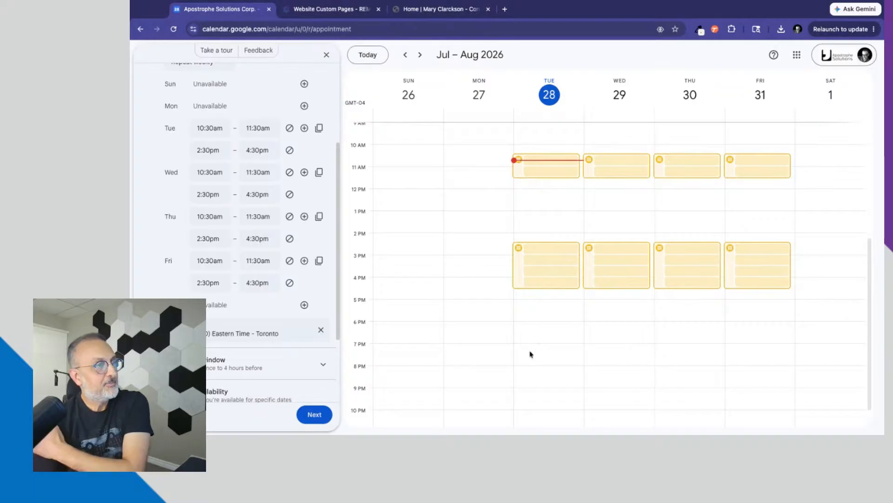
scroll(249, 272, "down", 3)
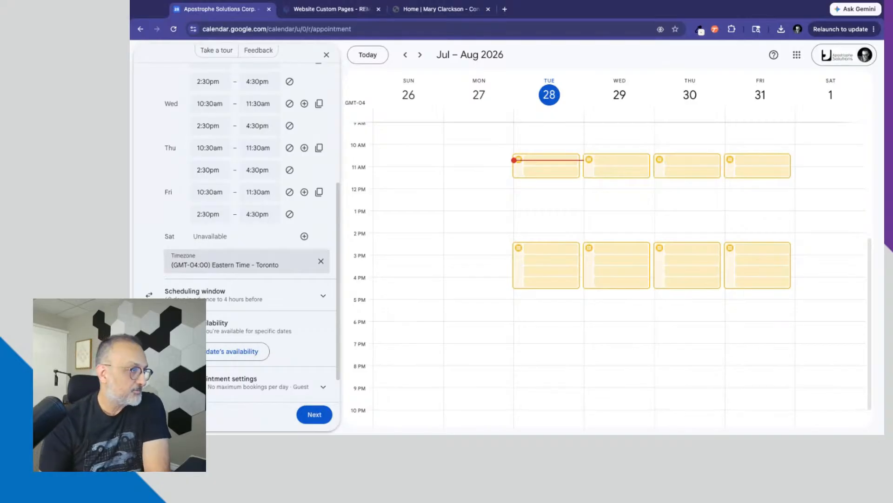
scroll(285, 275, "down", 2)
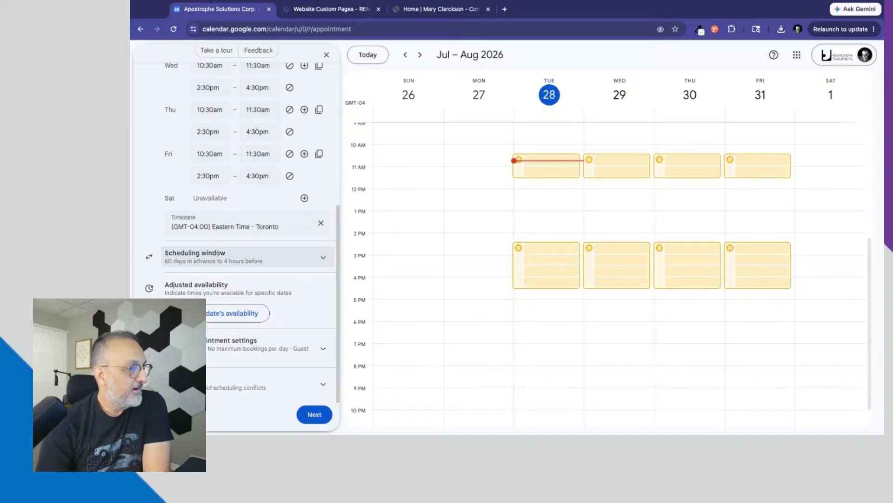
left_click(324, 258)
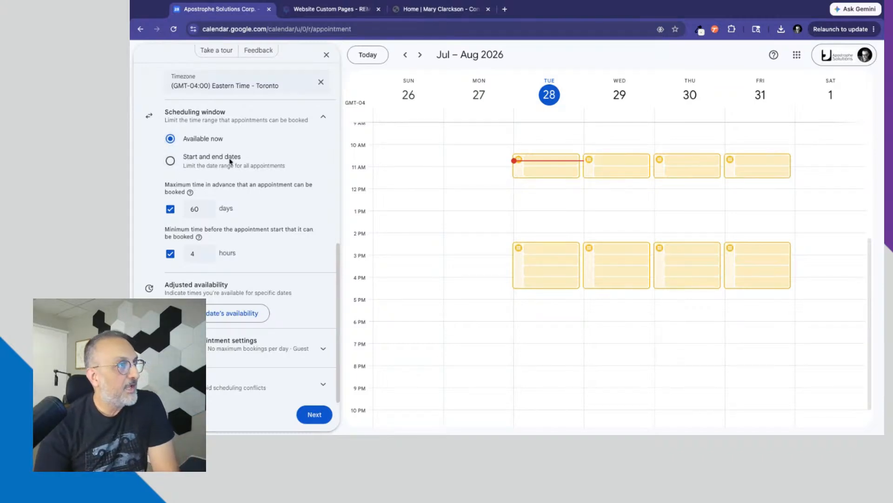
left_click(170, 162)
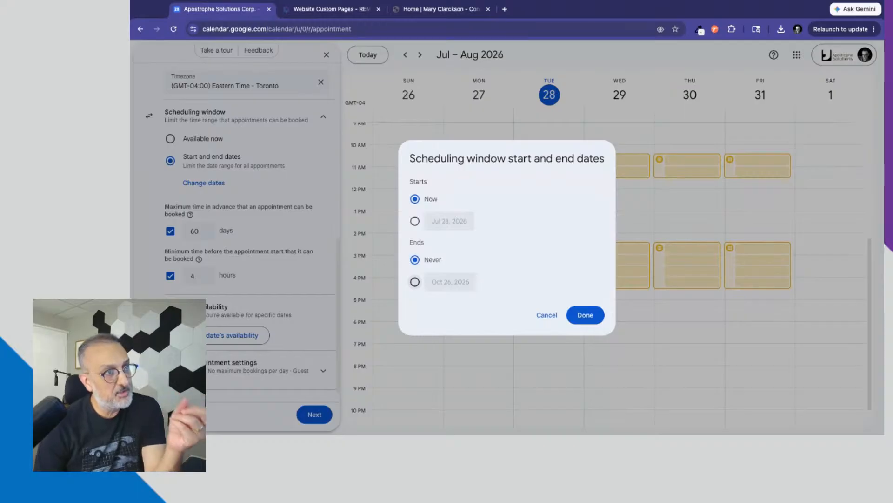
left_click(548, 319)
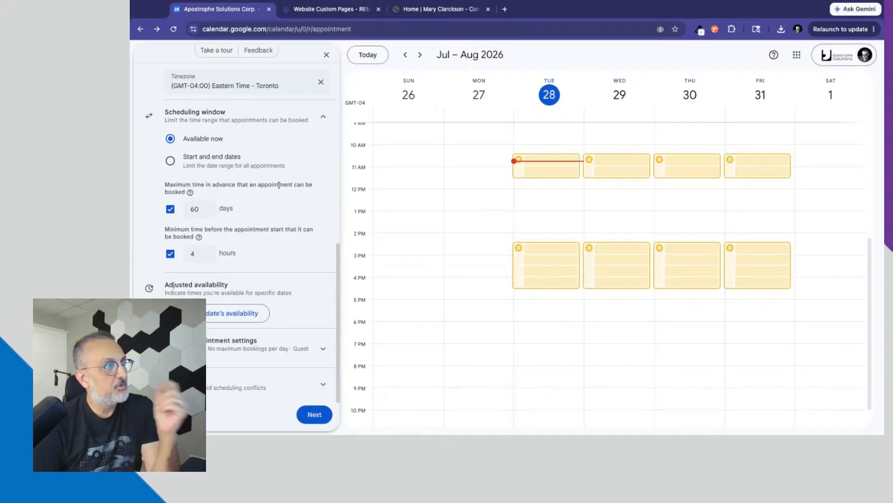
Set the maximum advance booking time to 14 days and the minimum time before an appointment to 24 hours
double_click(195, 209)
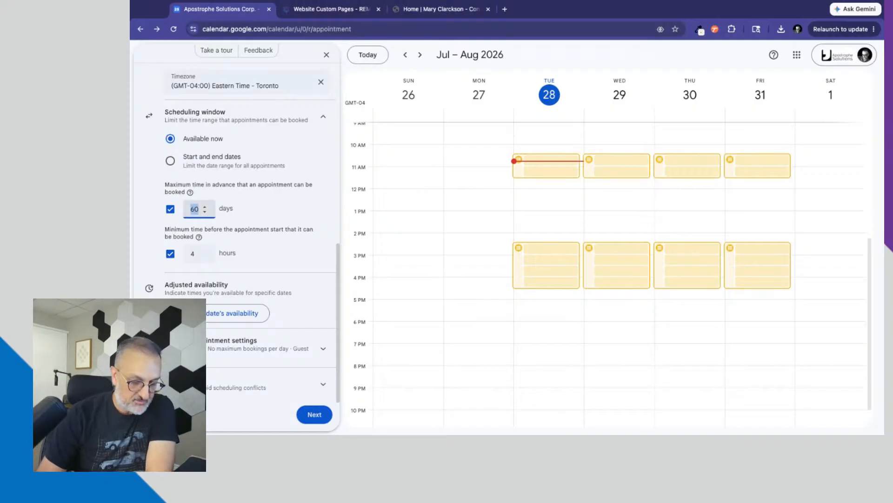
type("14")
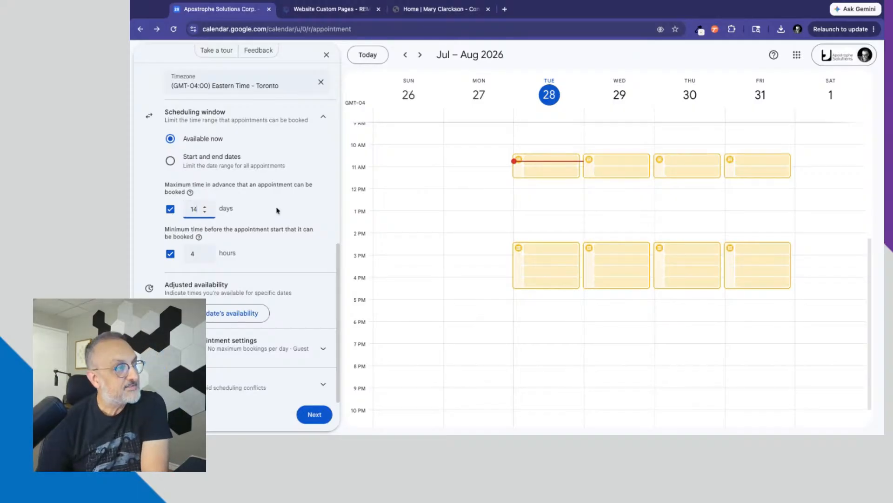
left_click(278, 211)
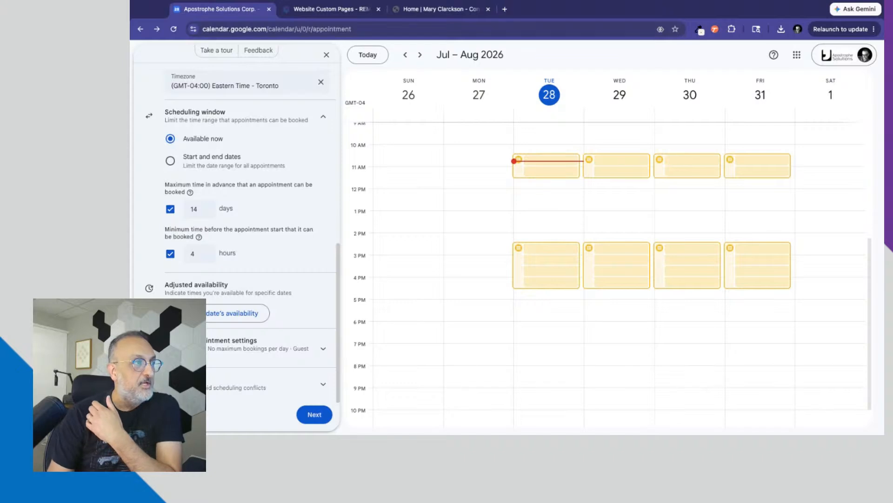
double_click(194, 254)
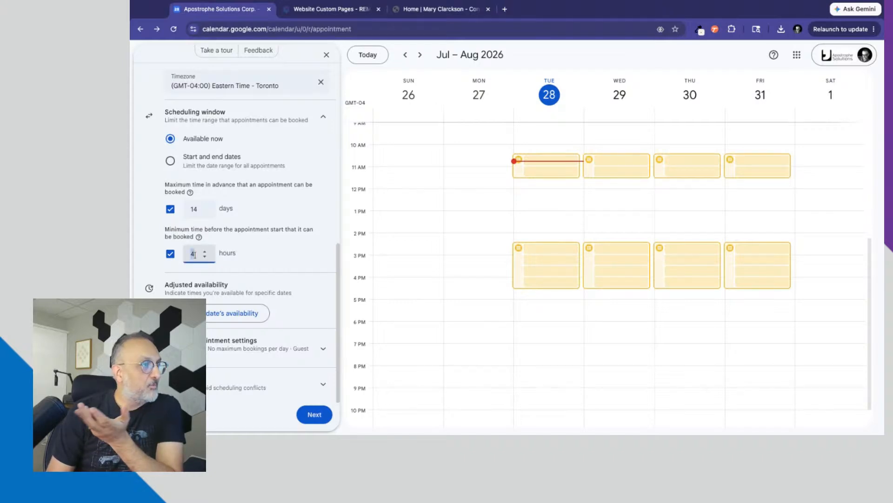
type("24")
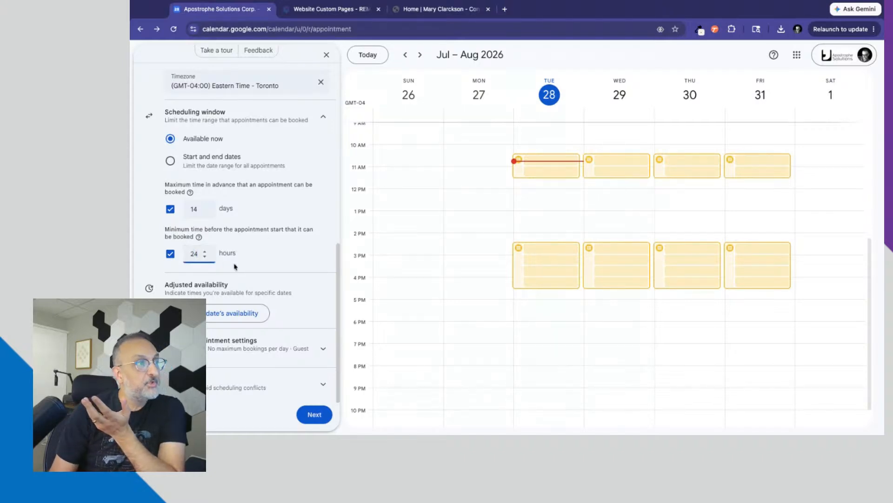
left_click(276, 259)
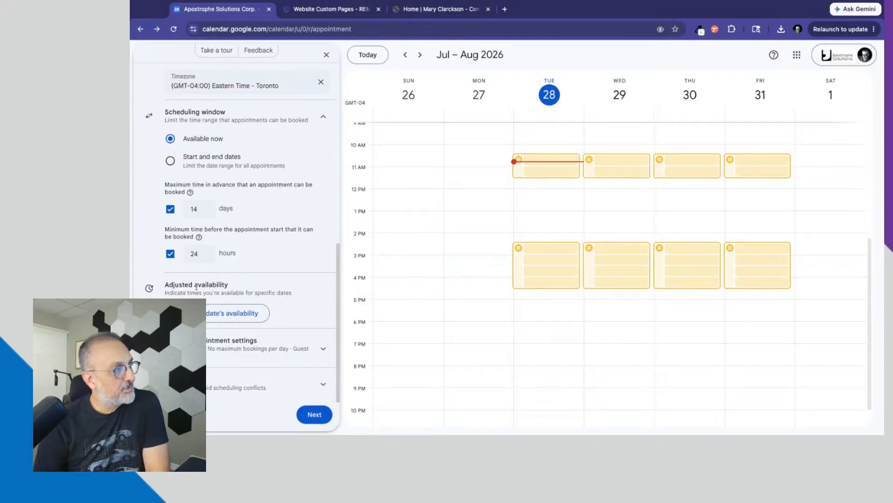
View the date picker for adjusting a specific date's availability and close it without choosing a date
left_click(230, 318)
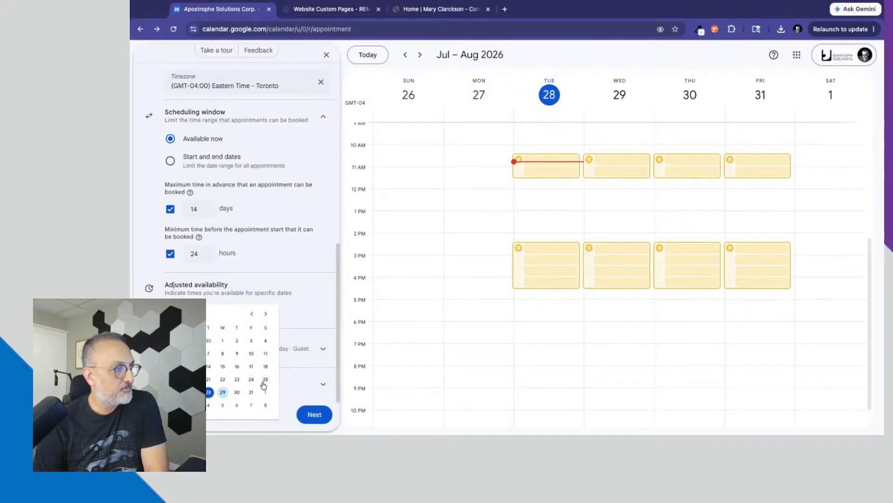
left_click(303, 311)
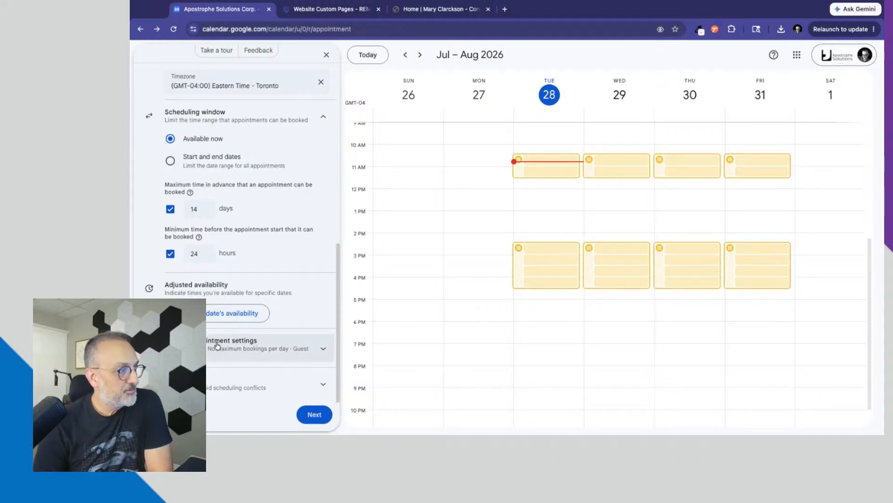
Expand the booked appointment settings and enable a 30-minute buffer time between appointment slots
left_click(323, 348)
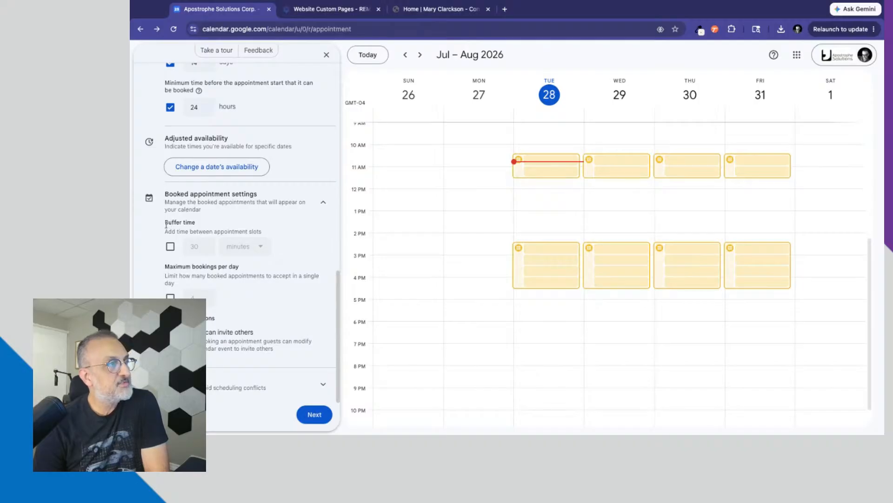
left_click_drag(166, 223, 197, 224)
left_click(197, 225)
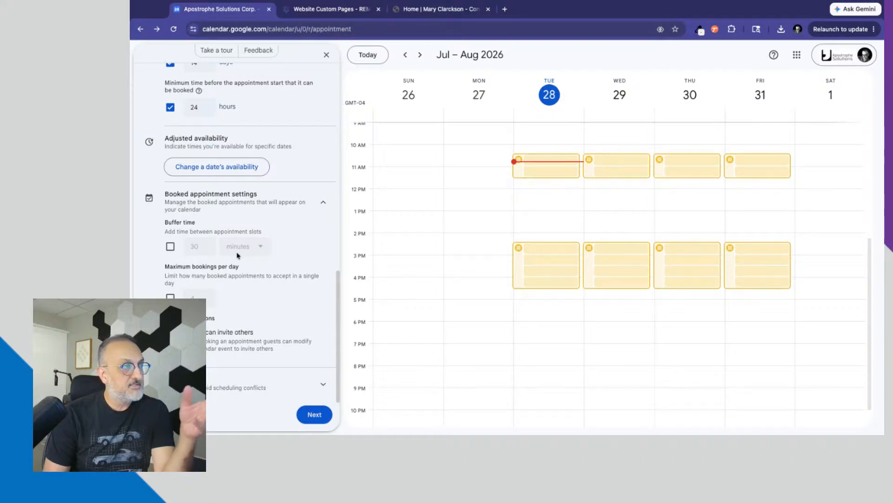
left_click(170, 246)
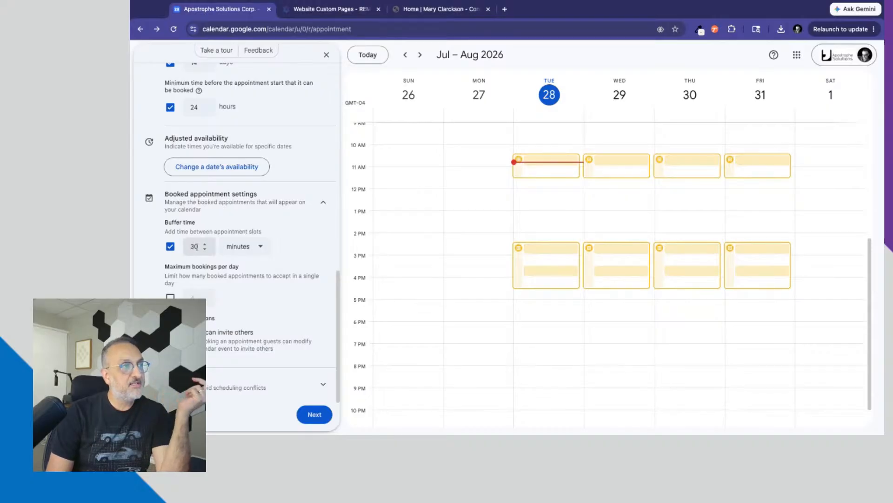
Set the buffer time between appointment slots to 15 minutes
double_click(205, 249)
triple_click(205, 249)
double_click(206, 250)
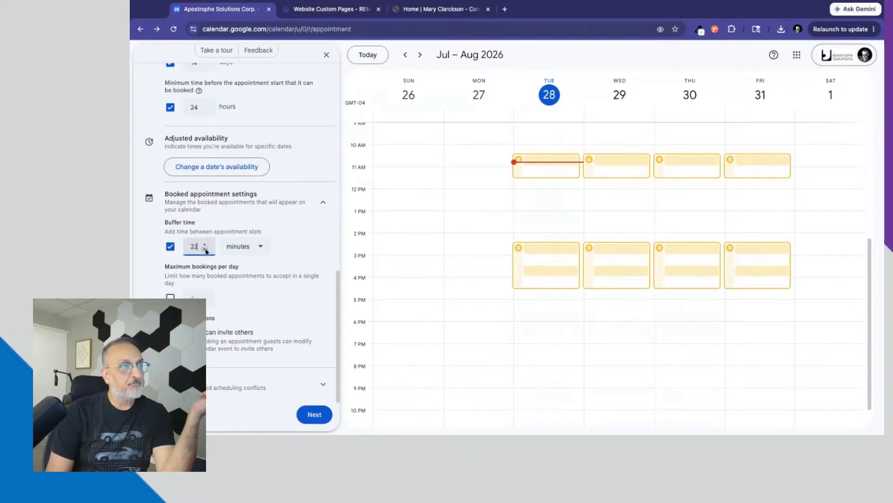
double_click(205, 250)
left_click_drag(198, 247, 193, 247)
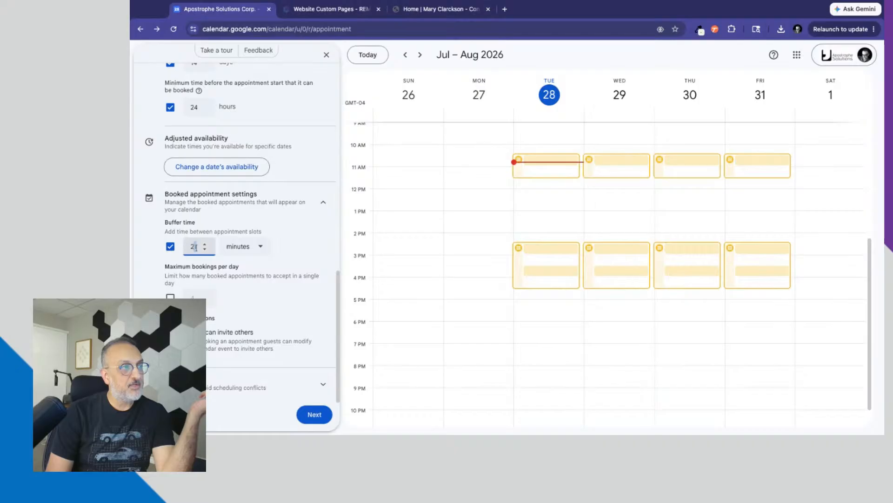
double_click(195, 247)
type("15")
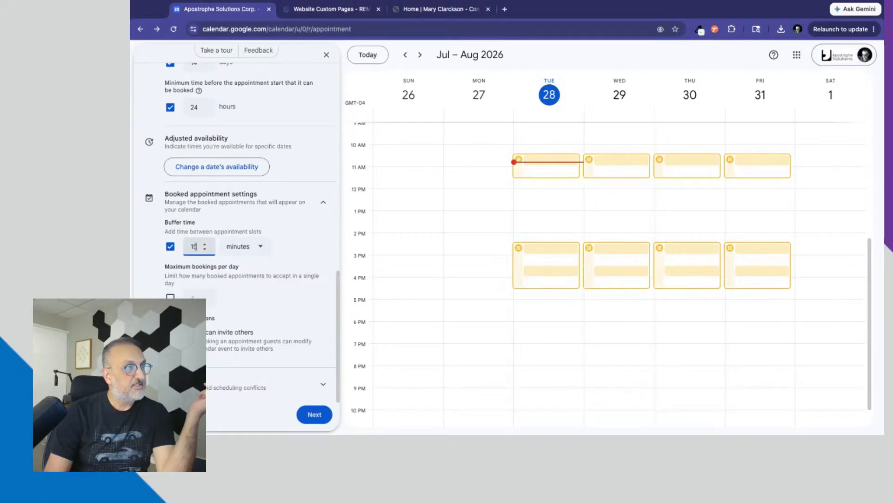
left_click(276, 289)
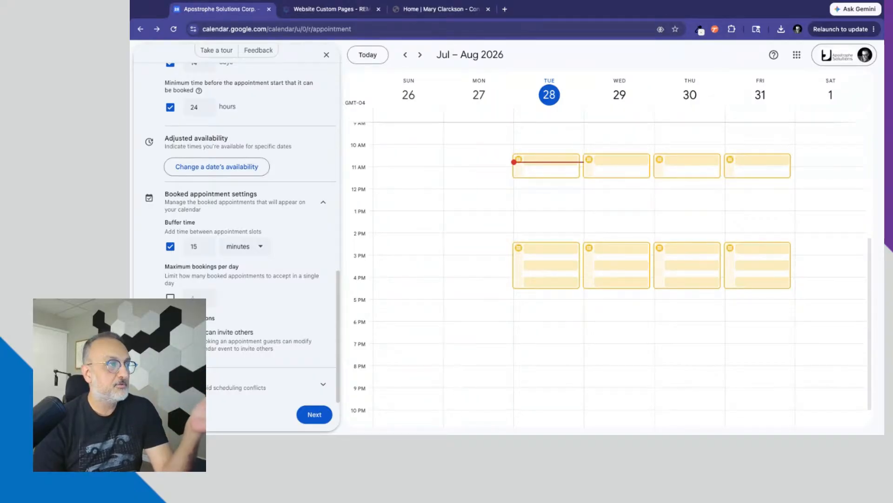
Limit the maximum bookings per day to 2, expand the calendars settings and continue to the booking page details
left_click(170, 297)
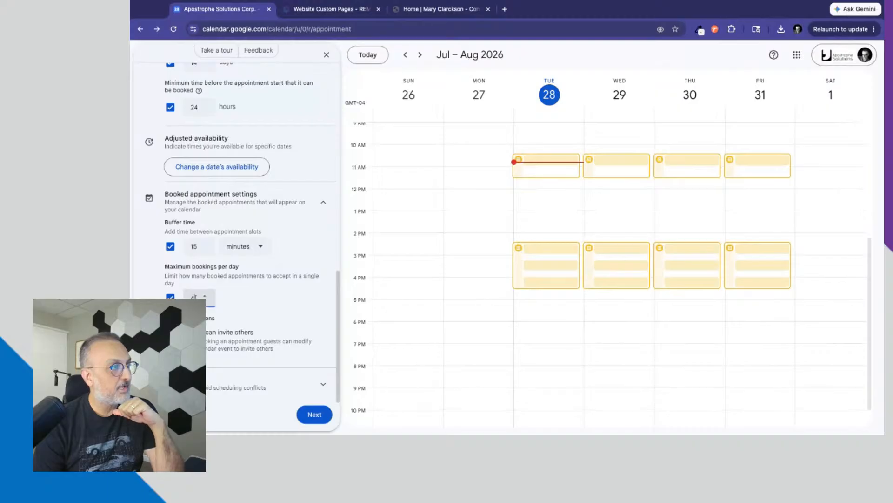
double_click(192, 296)
type("2")
left_click(255, 301)
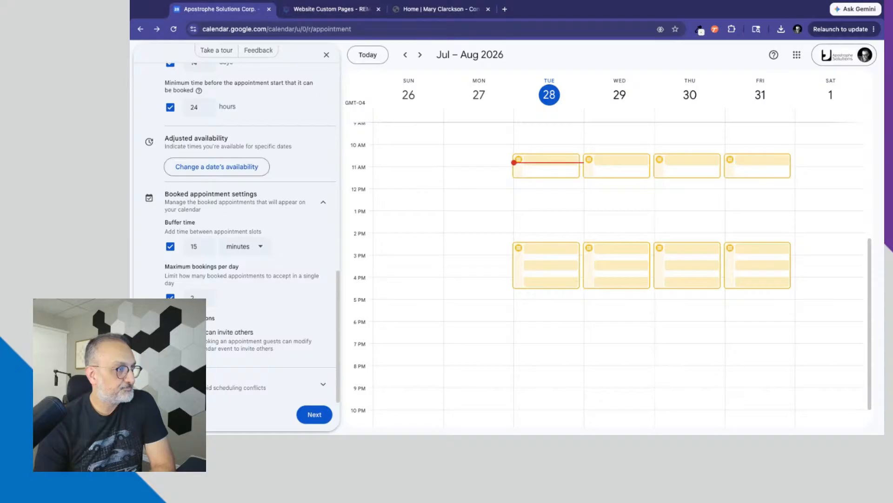
left_click(324, 388)
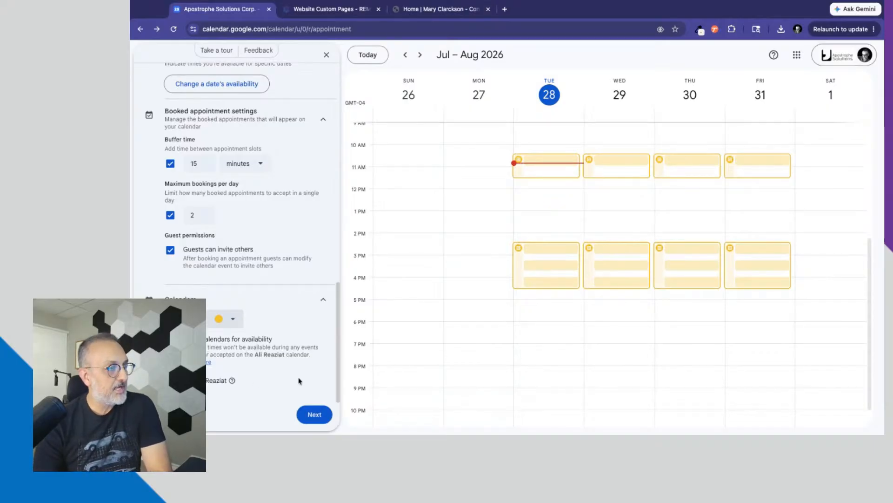
left_click(315, 415)
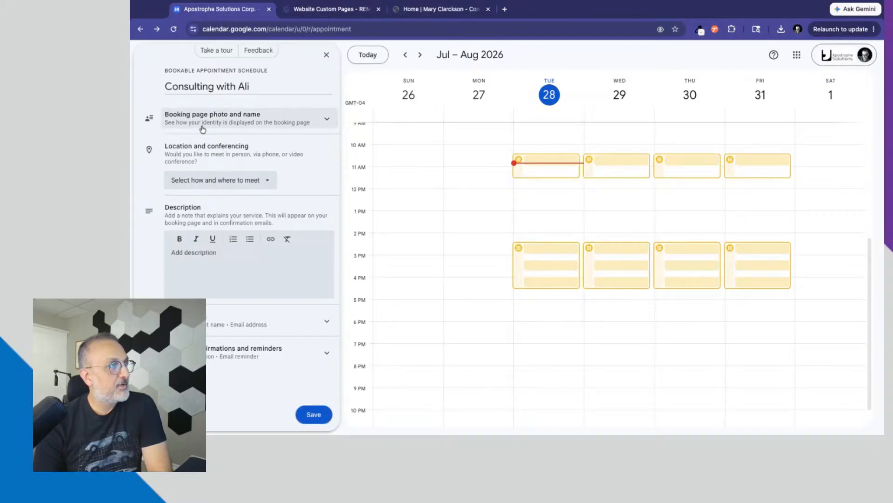
View the booking page photo and name section, and set the meeting location to Google Meet video conferencing
left_click(328, 120)
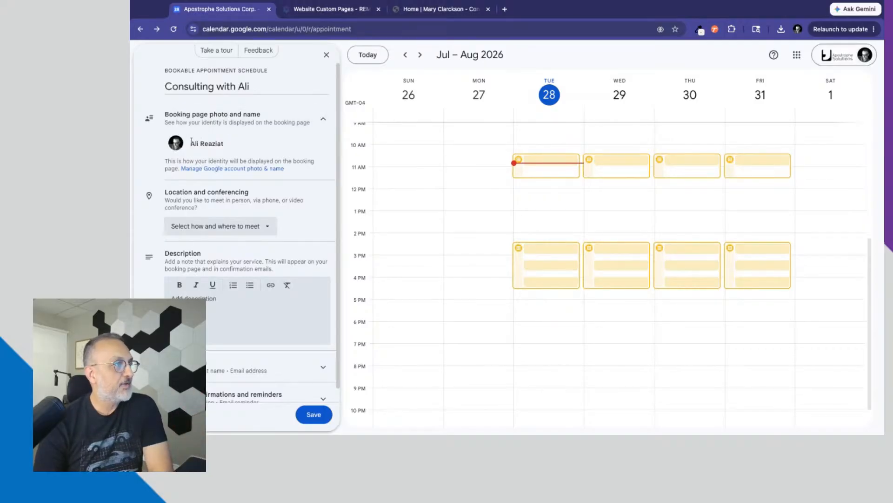
left_click(323, 120)
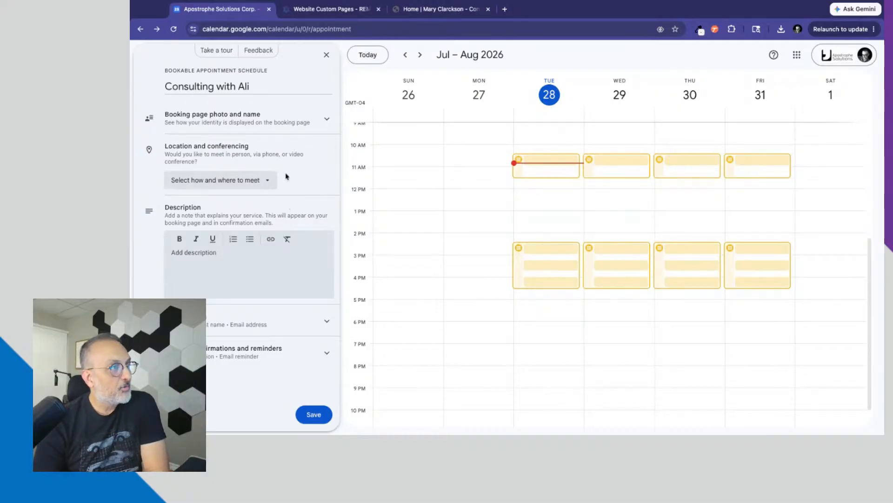
left_click(267, 181)
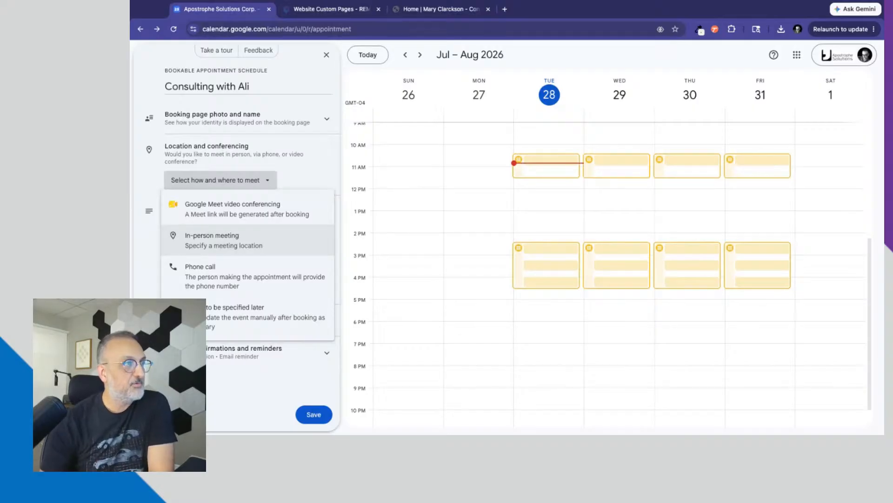
left_click(221, 208)
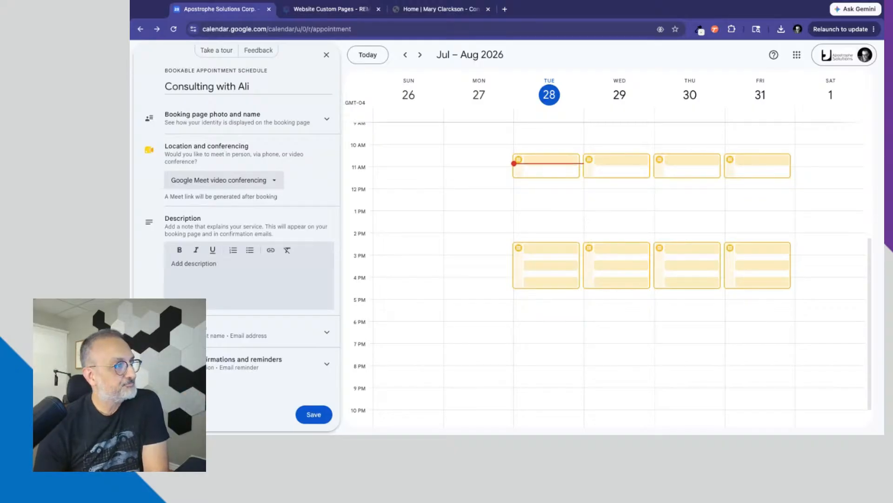
Enter the booking page description "We can talk and discuss your options and plan accordingly..."
left_click(222, 267)
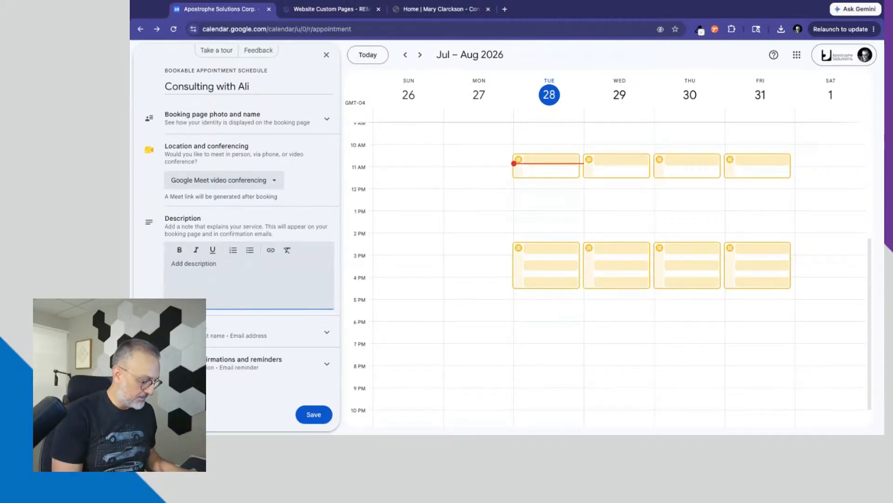
type("We ca")
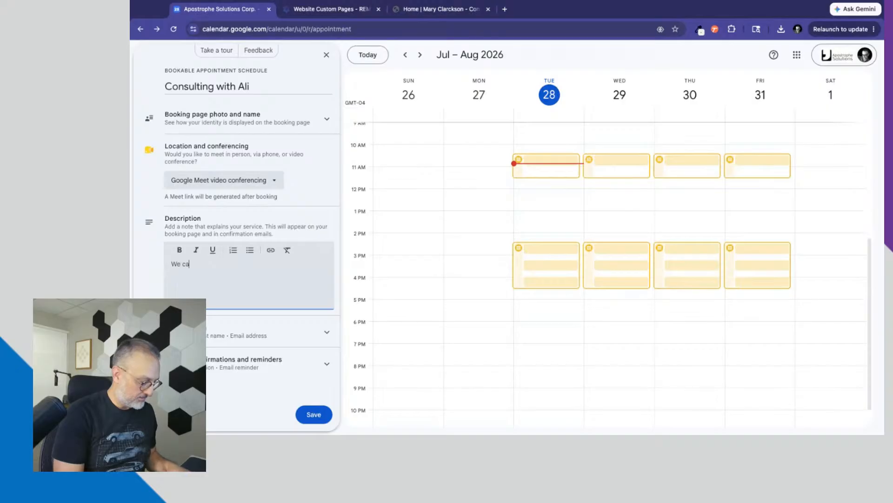
type("n talk and ")
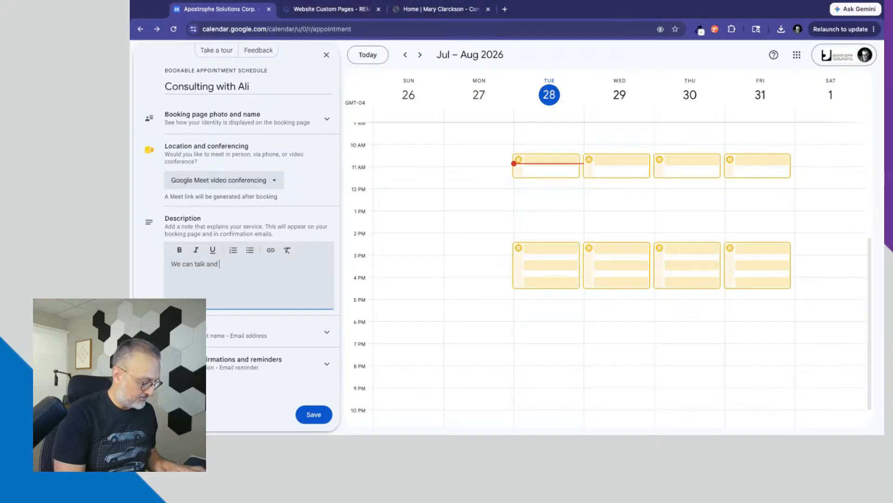
type("discuss your")
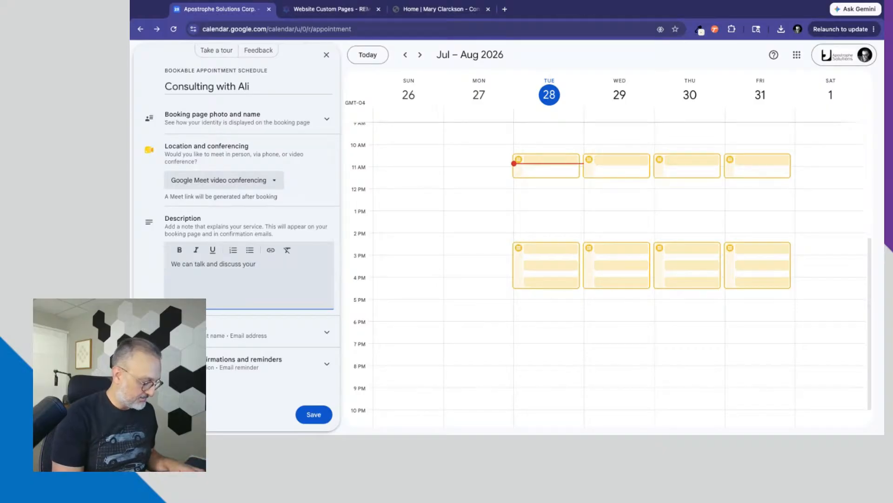
type("options")
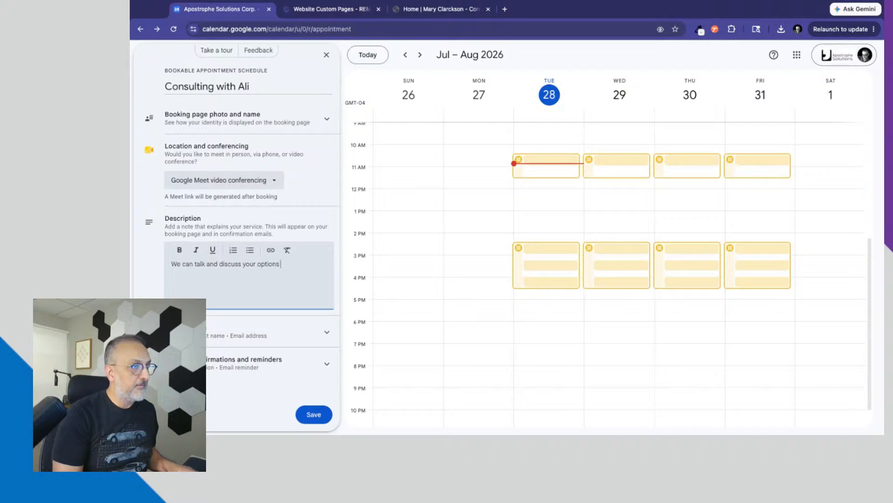
type(" and plan")
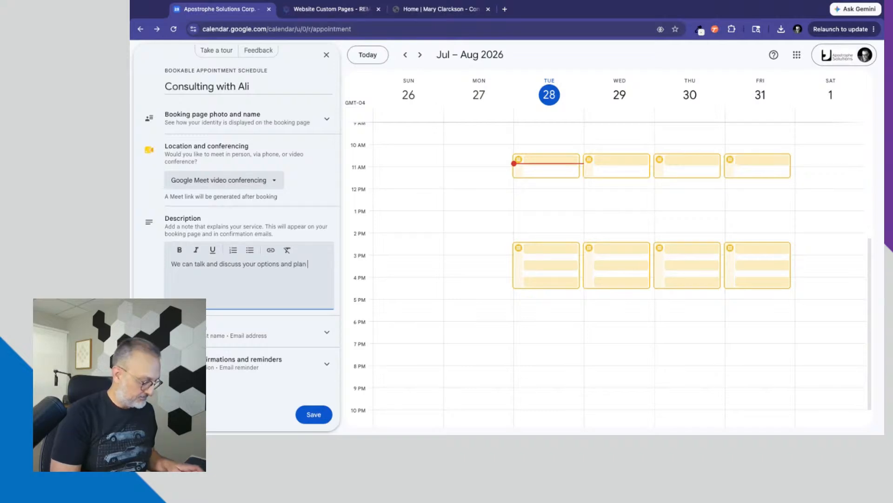
type(" according")
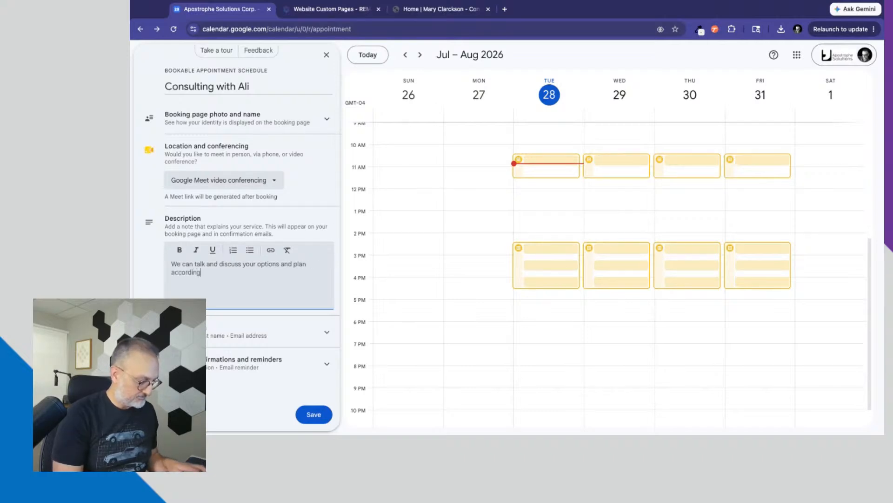
type("lu")
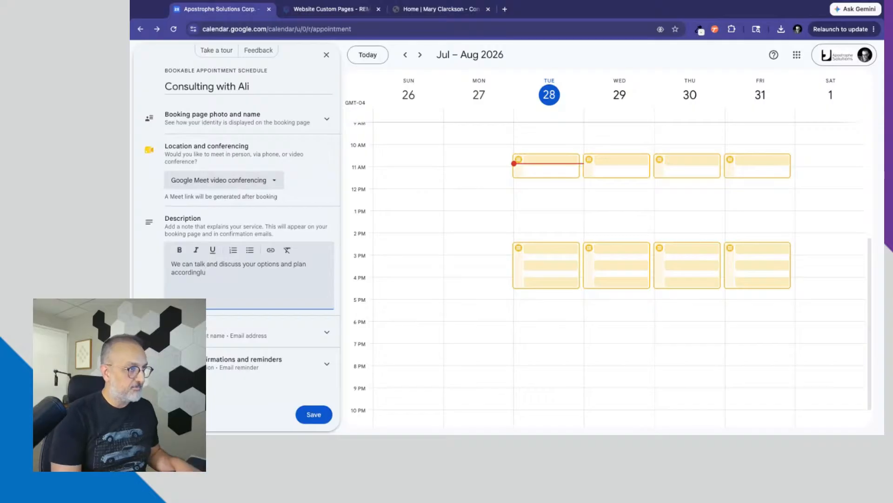
key("BackSpace")
type("y...")
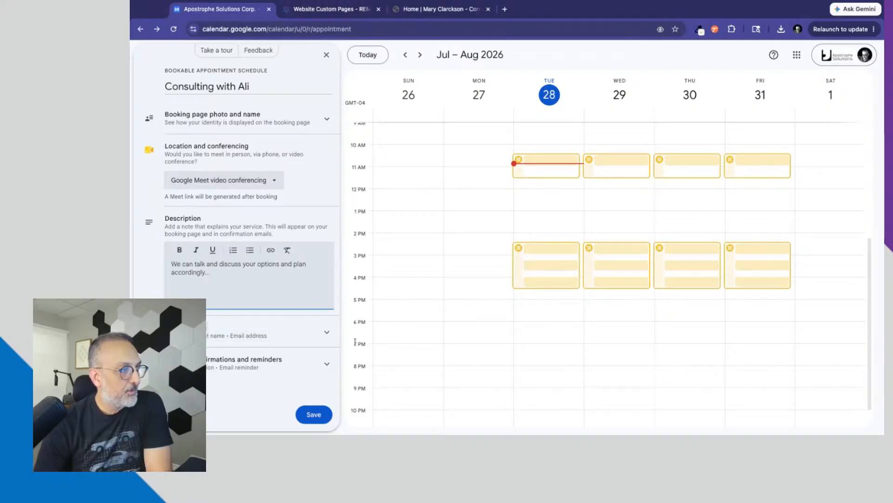
Add a required phone number item to the booking form, view the confirmations and reminders settings, and save the appointment schedule
left_click(326, 333)
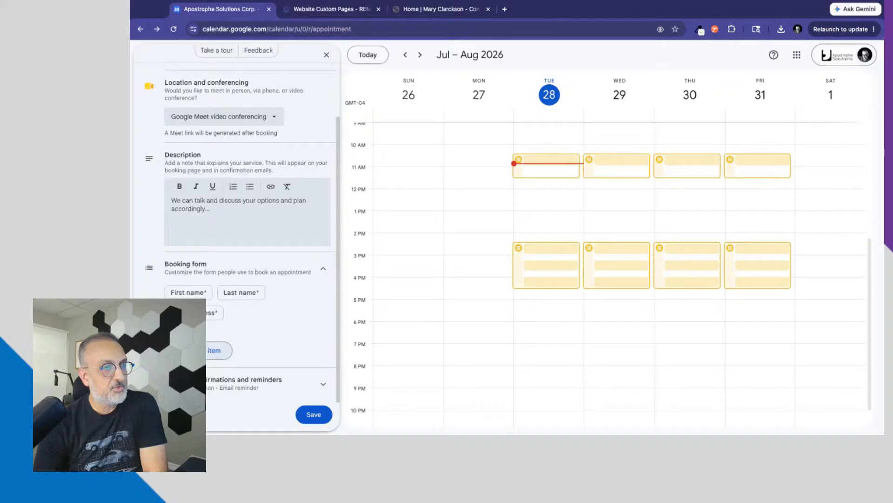
left_click(218, 350)
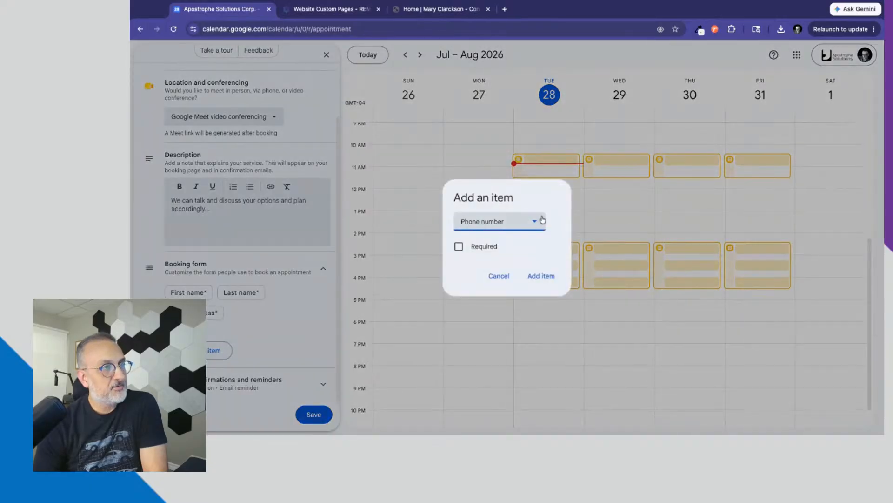
left_click(537, 224)
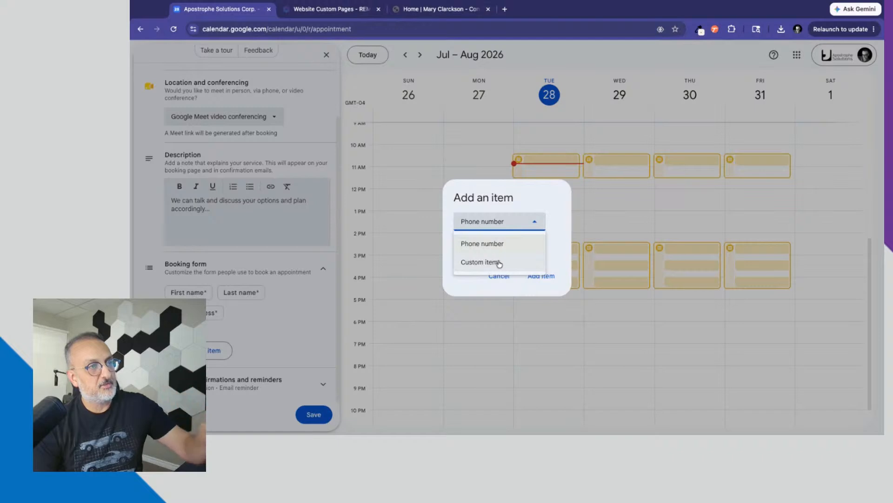
left_click(528, 227)
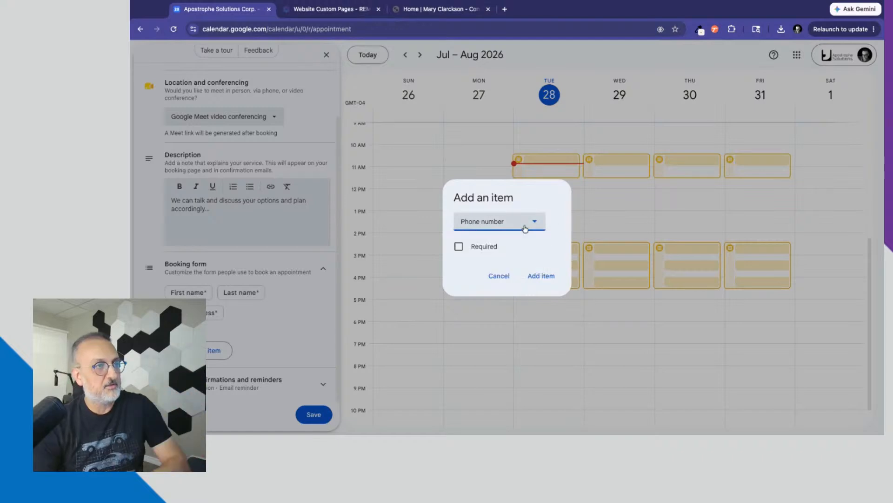
left_click(458, 247)
left_click(528, 277)
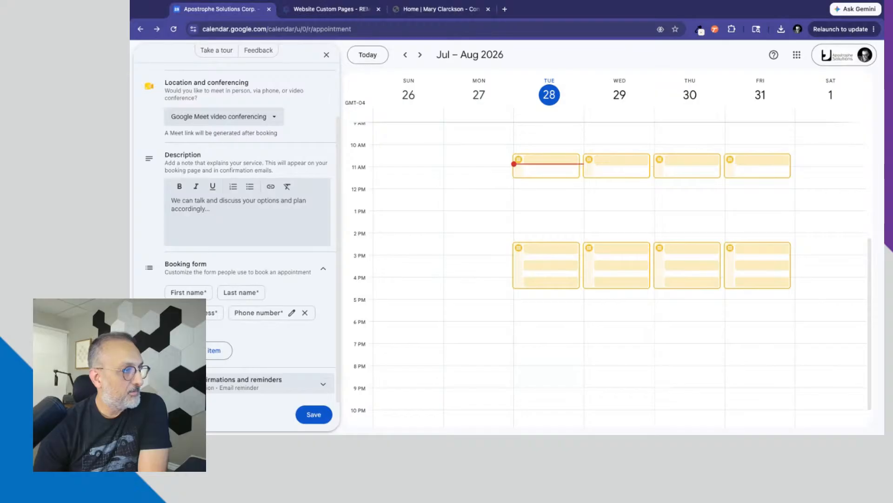
left_click(321, 385)
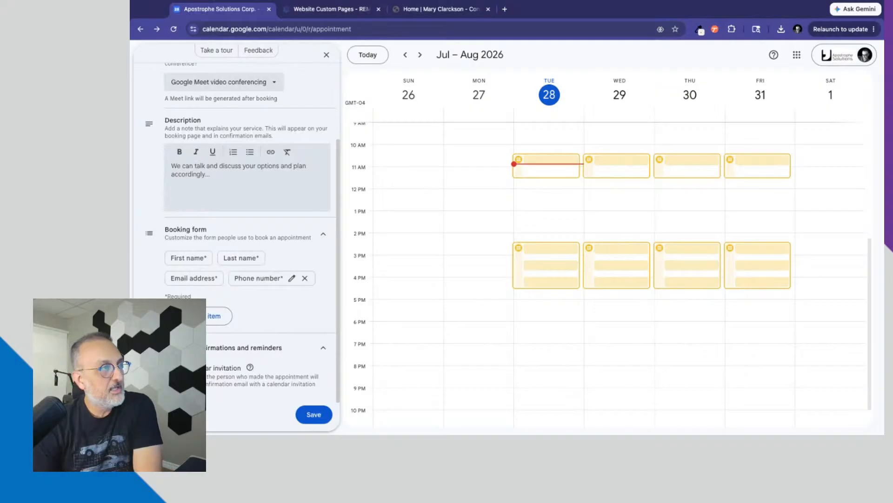
left_click(315, 415)
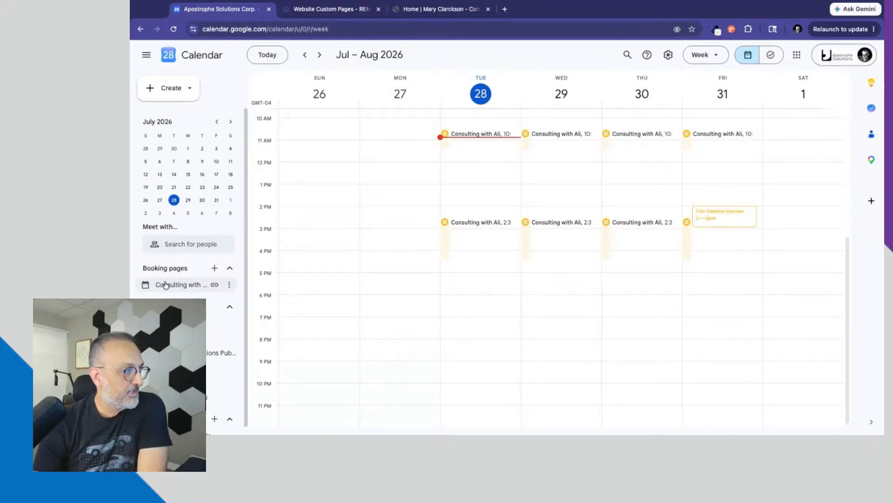
Open the sharing options of the new consulting booking page and display the website embed code for an inline booking page
left_click(229, 285)
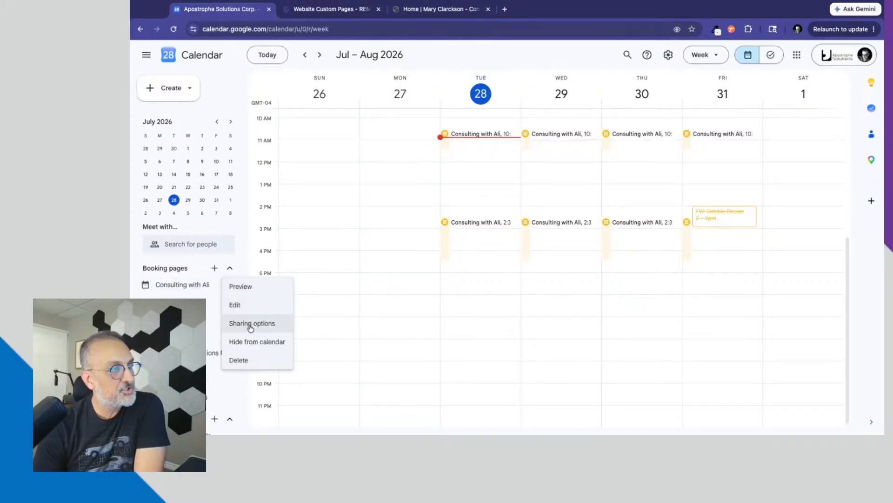
left_click(264, 326)
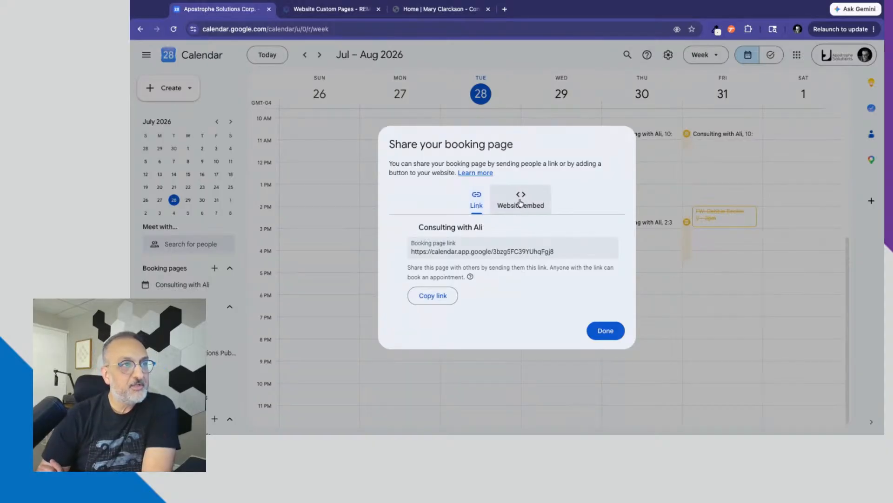
left_click(522, 206)
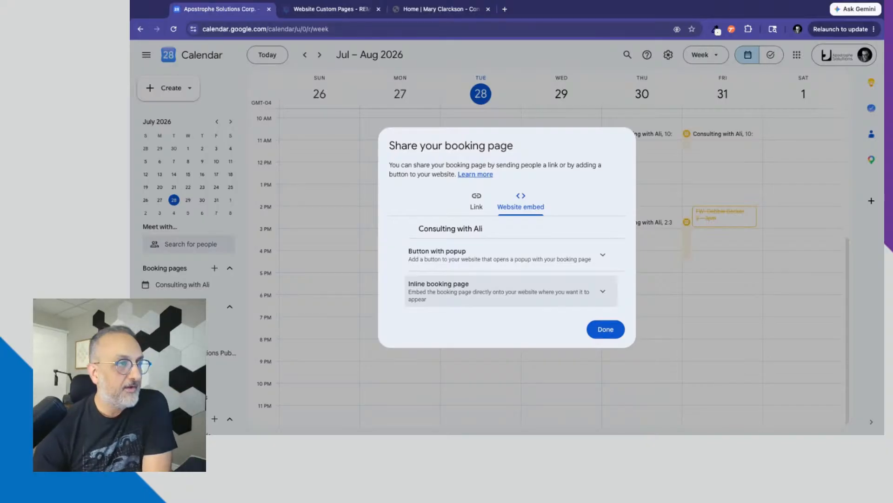
left_click(456, 294)
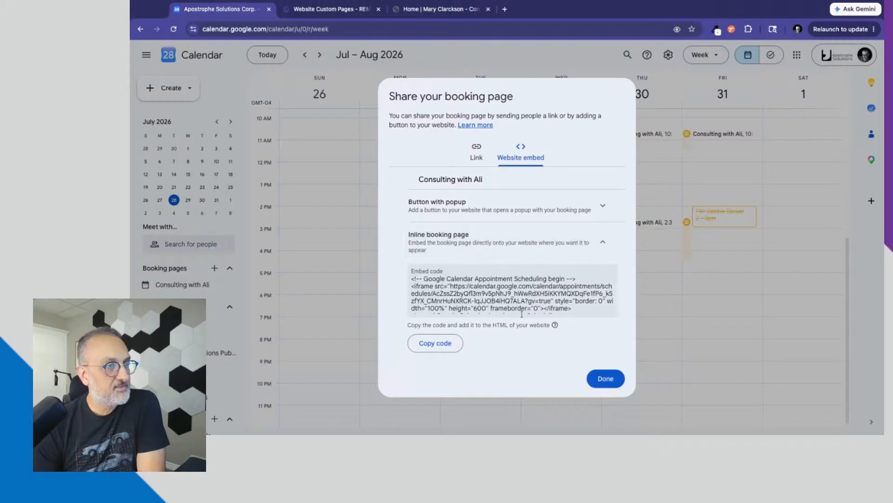
scroll(525, 306, "down", 2)
scroll(526, 305, "up", 2)
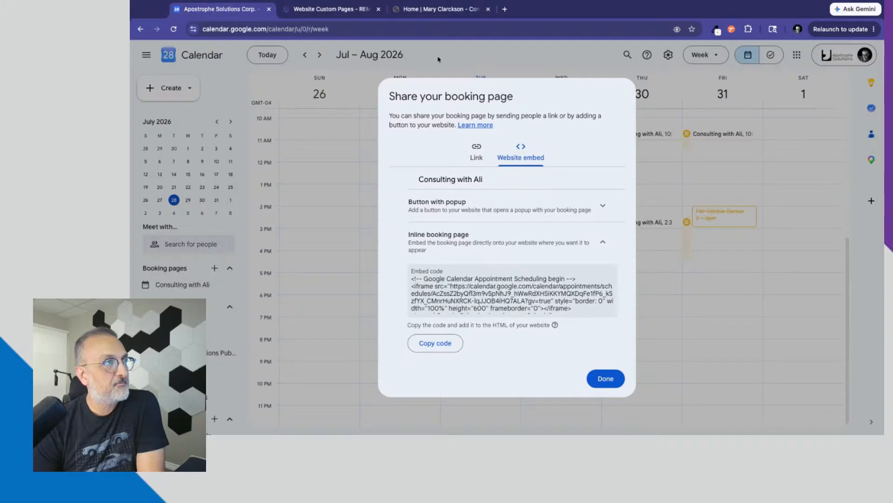
Switch to the REMARKETER website custom pages list and start a new custom page
left_click(334, 9)
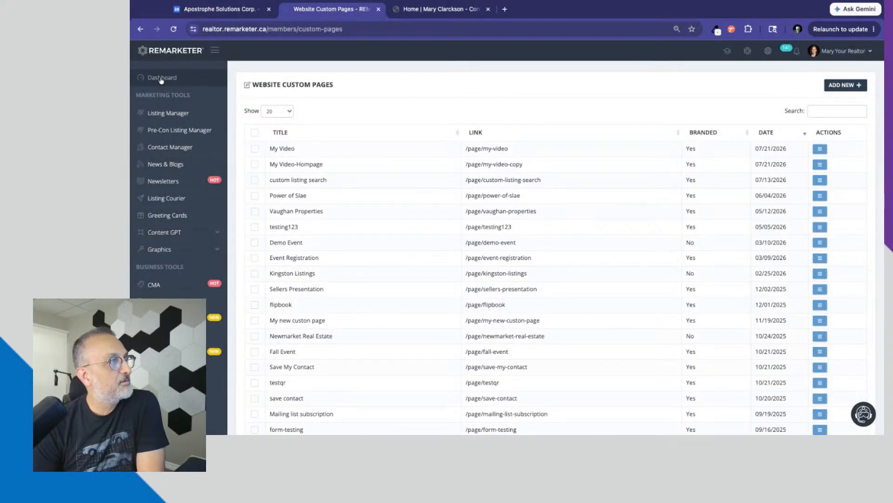
scroll(189, 175, "down", 4)
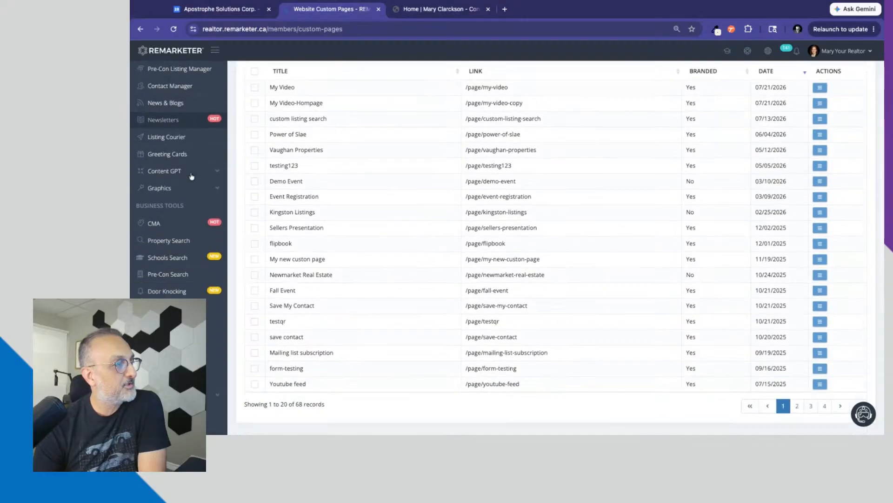
scroll(189, 175, "down", 1)
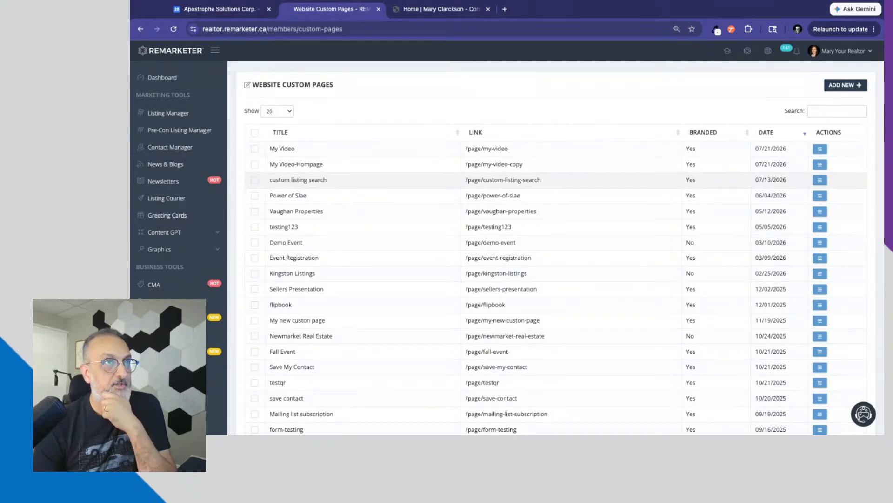
left_click(845, 85)
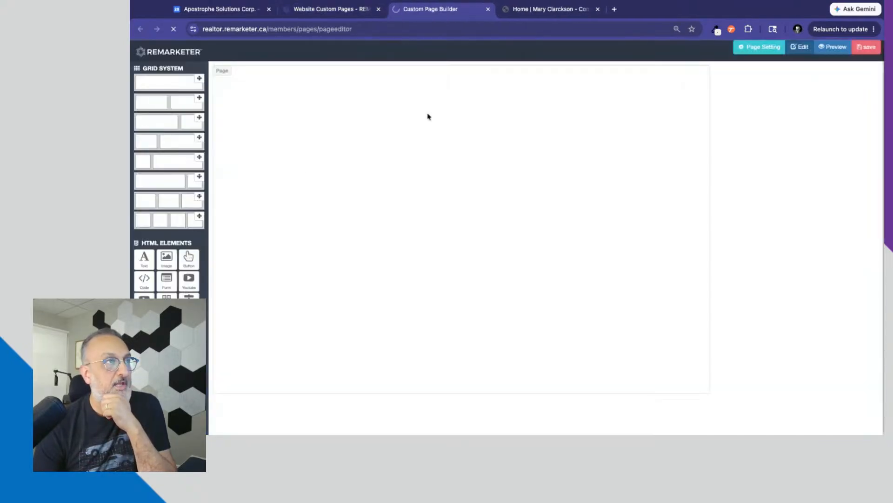
Set the new page's title to "Book a Consulting with" followed by the host's first name in the page settings
left_click(755, 49)
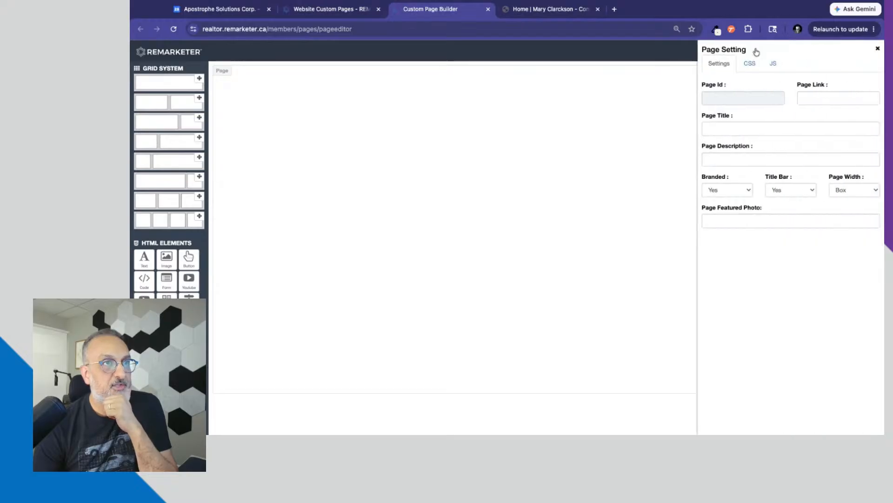
left_click(735, 128)
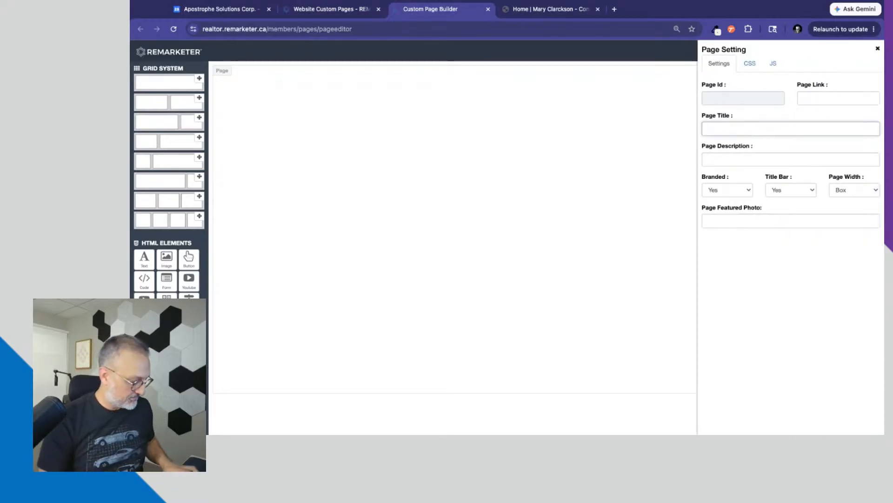
type("Co")
type("ns")
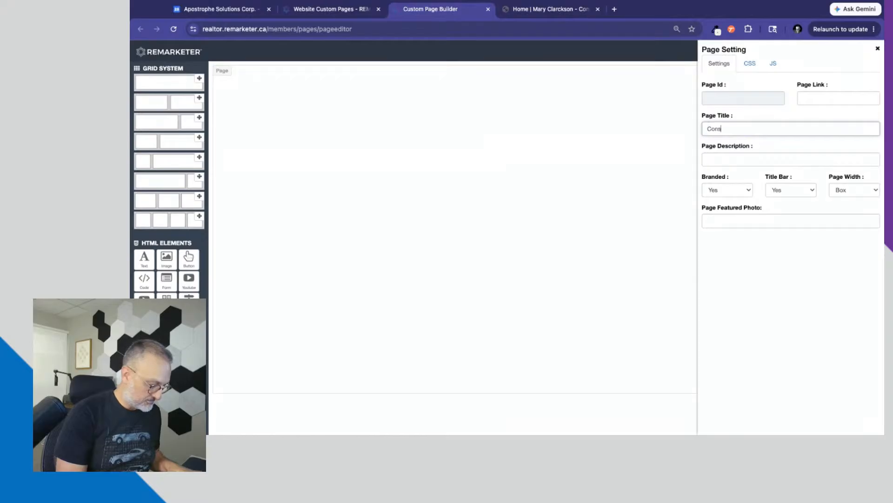
type("ulting with Ali")
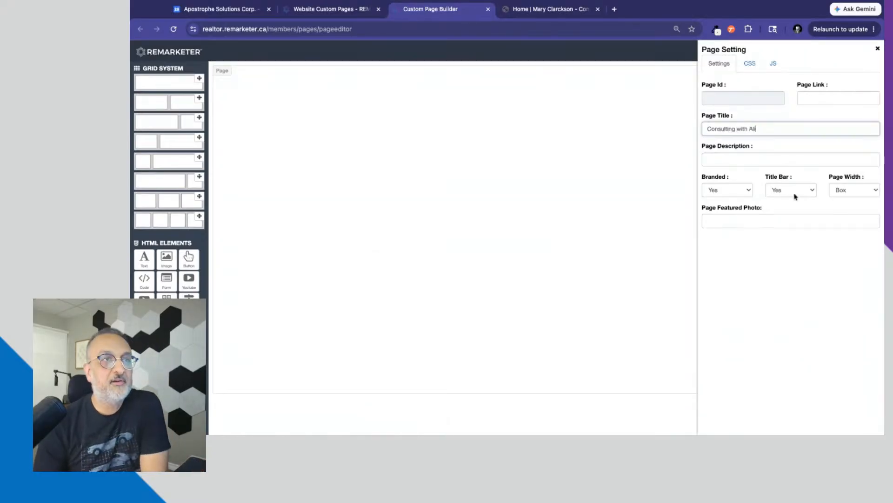
left_click(706, 127)
type("Book a")
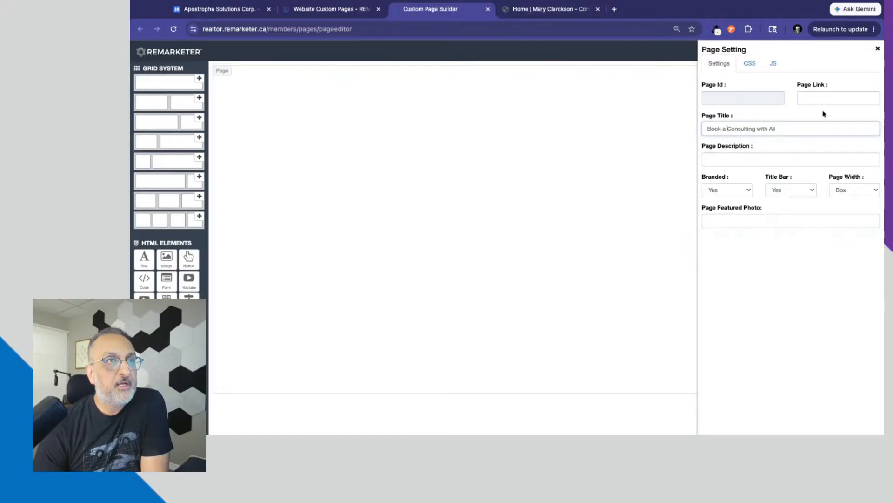
left_click(878, 48)
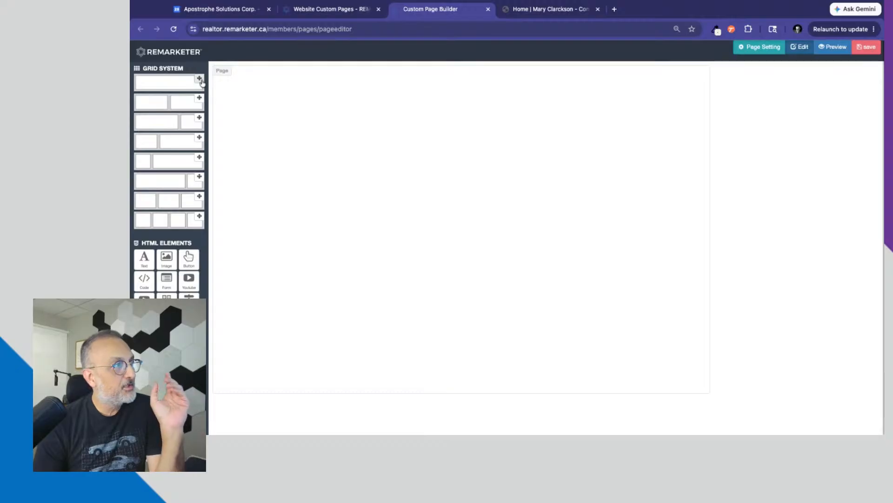
Add a full-width column containing a text element and replace its placeholder text with "Book a time with me..."
left_click_drag(199, 78, 300, 100)
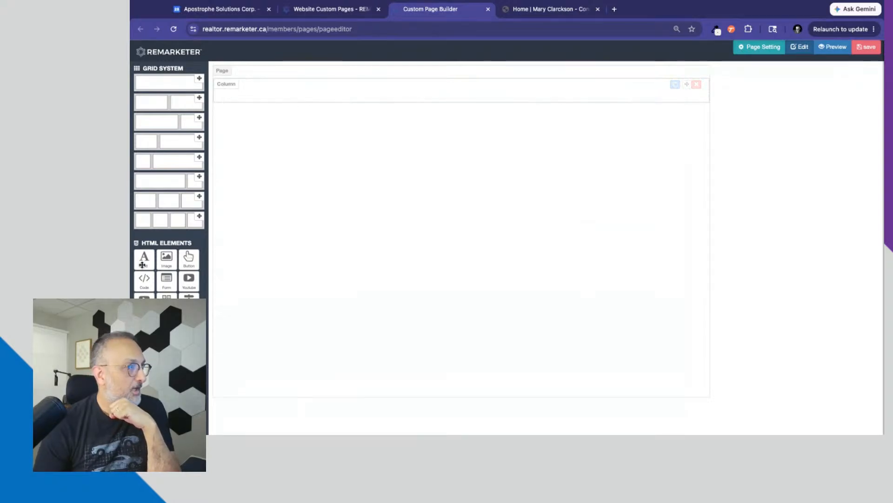
left_click_drag(143, 265, 358, 93)
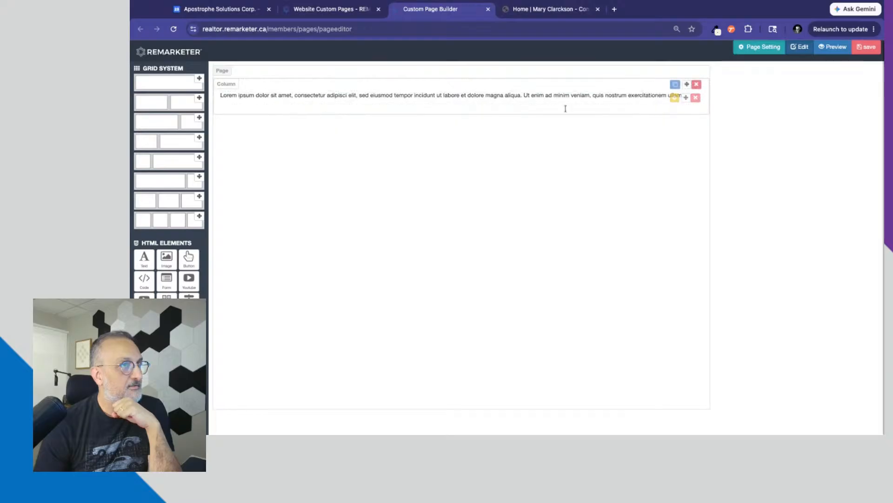
left_click(674, 100)
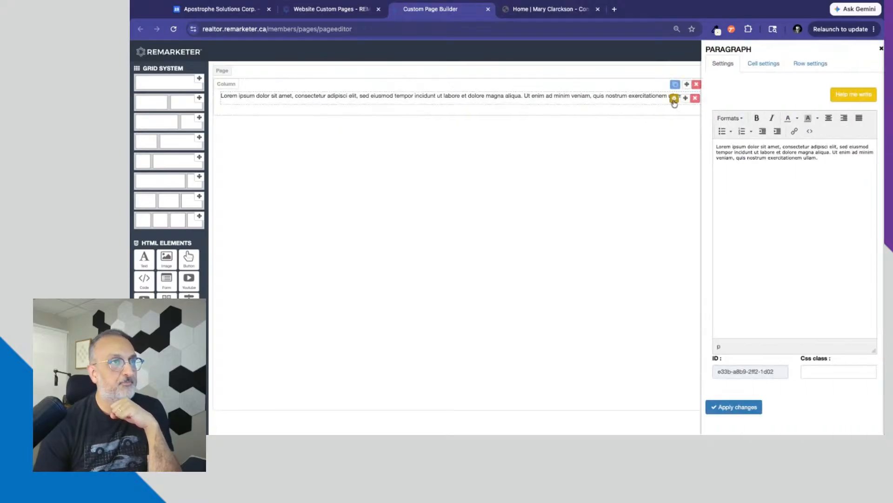
triple_click(712, 146)
key("BackSpace")
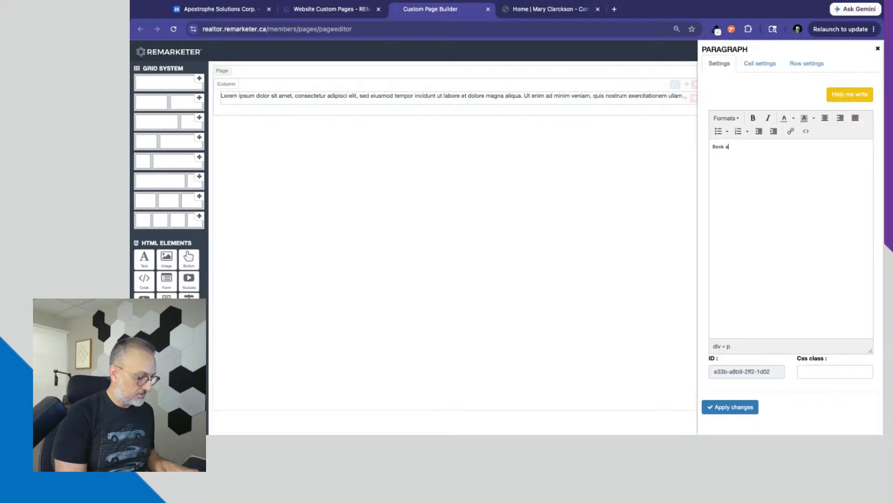
type("Book a time with me...")
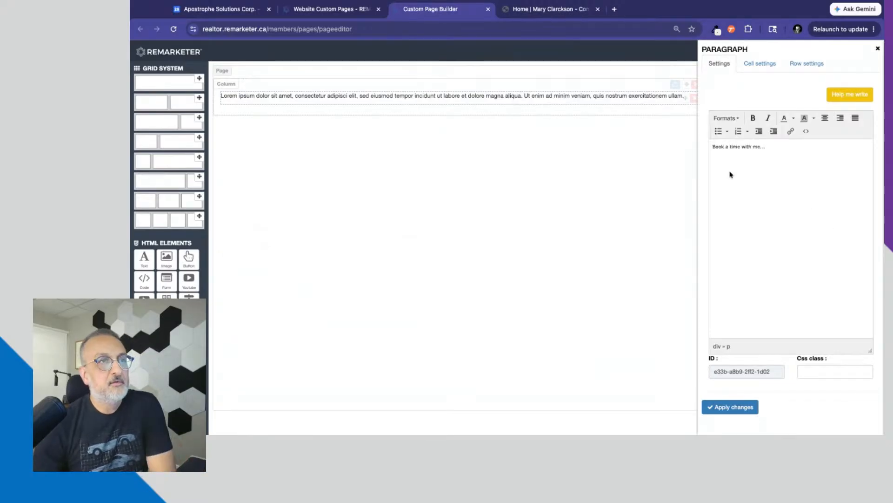
Format the "Book a time with me..." text as a level 1 heading and apply the change
triple_click(712, 145)
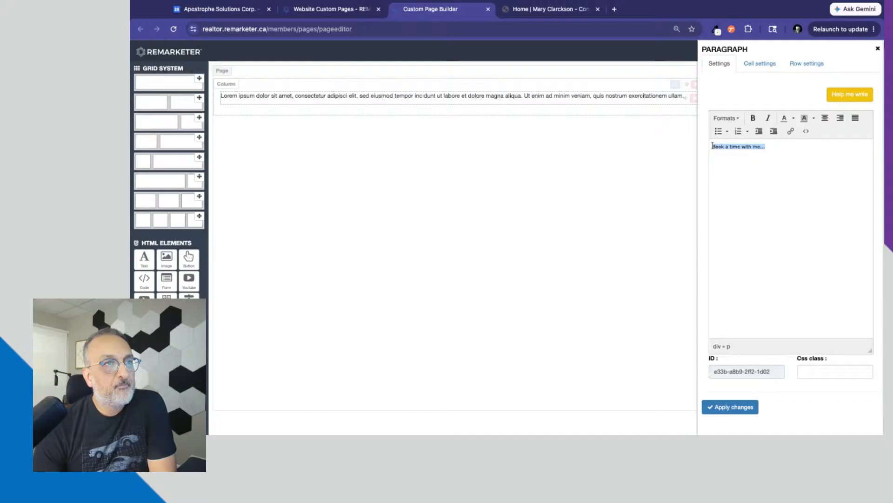
left_click(726, 118)
mouse_move(732, 133)
left_click(784, 135)
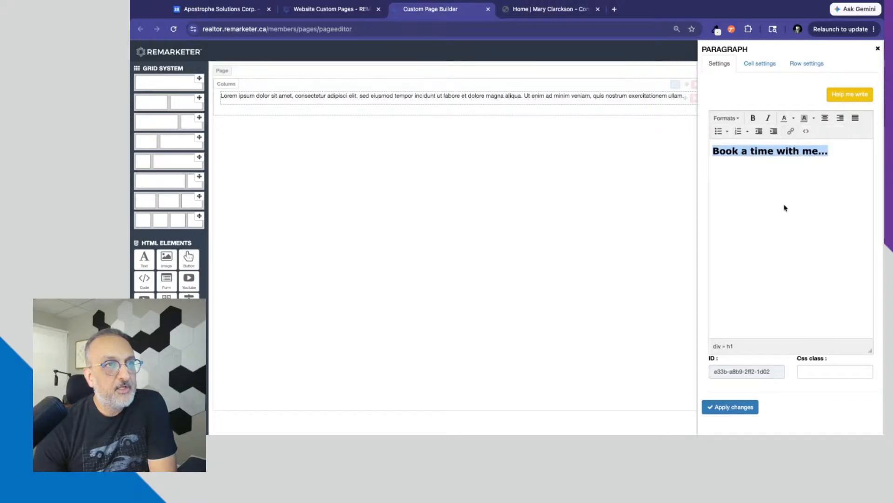
left_click(728, 408)
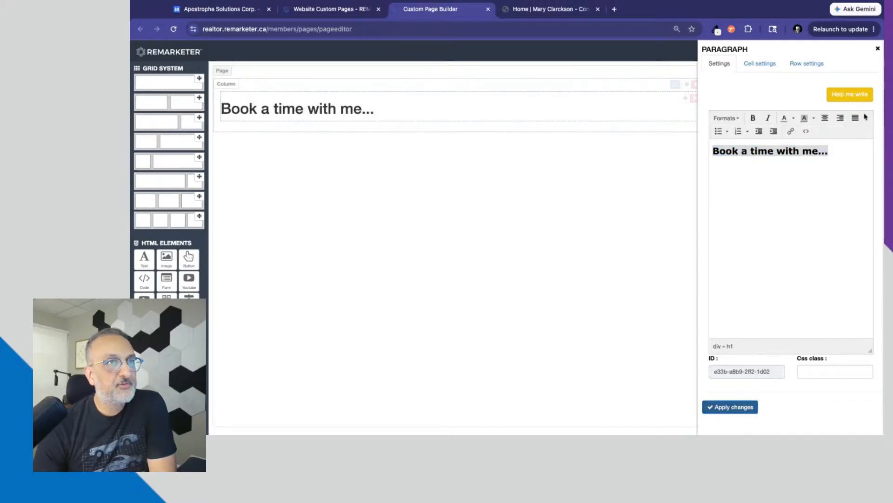
left_click(878, 49)
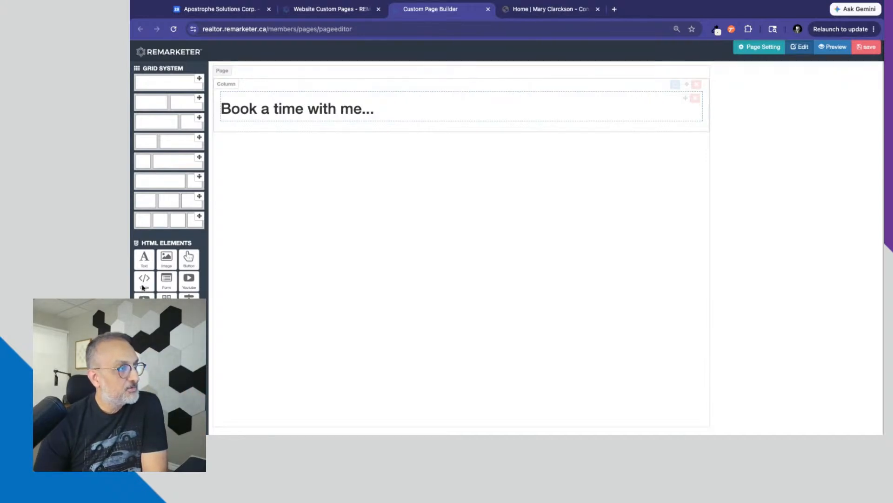
Add a code element below the heading and open its placeholder HTML for editing
left_click_drag(142, 285, 244, 139)
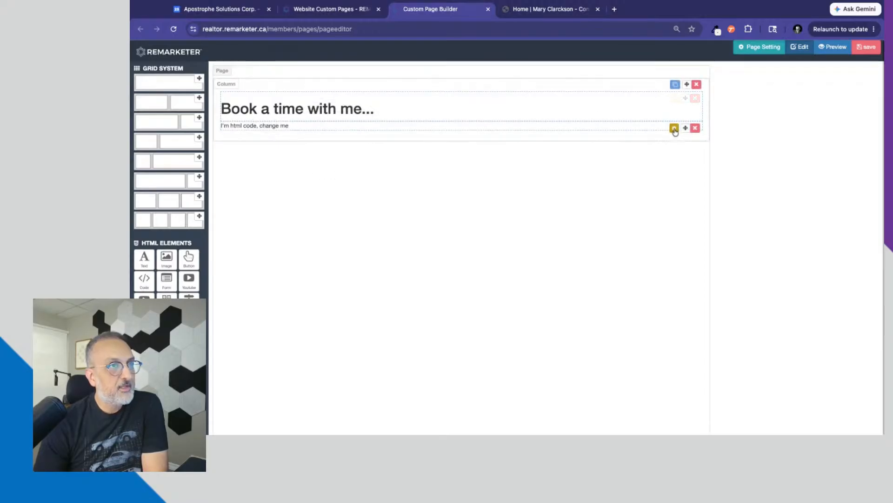
left_click(674, 129)
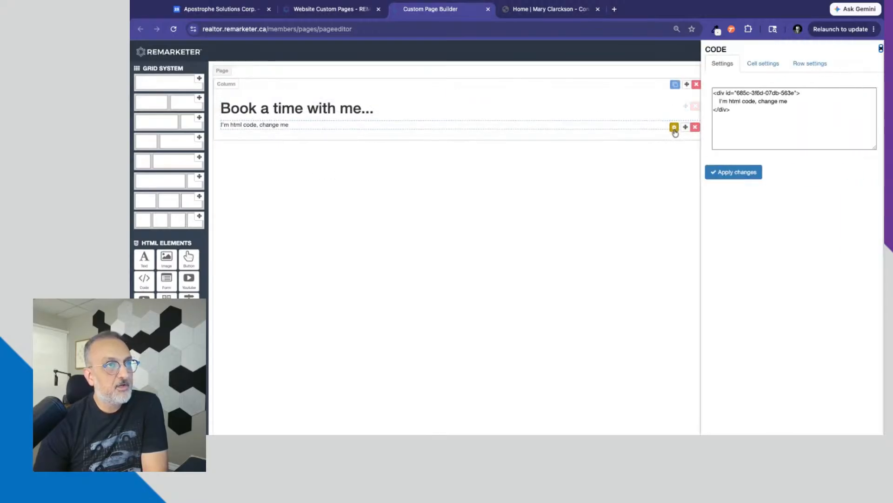
left_click(711, 92)
key("super+a")
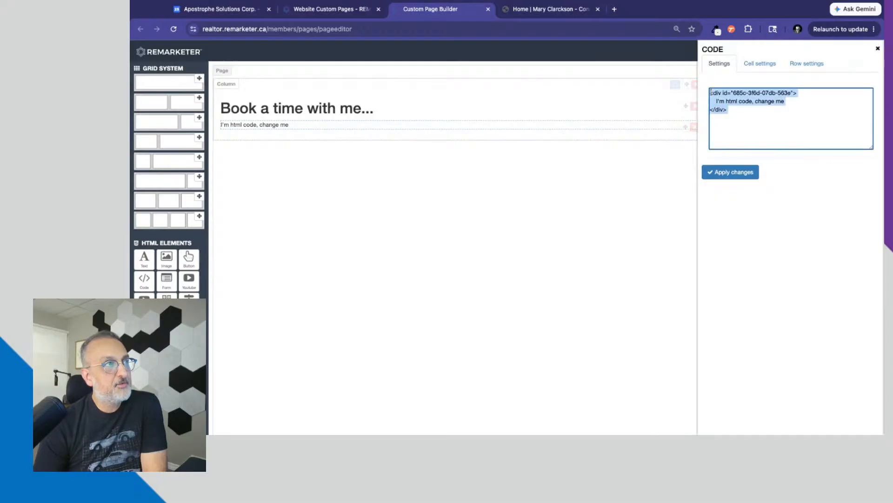
Copy the inline booking page embed code from Google Calendar and paste it over the code element's placeholder HTML
left_click(242, 14)
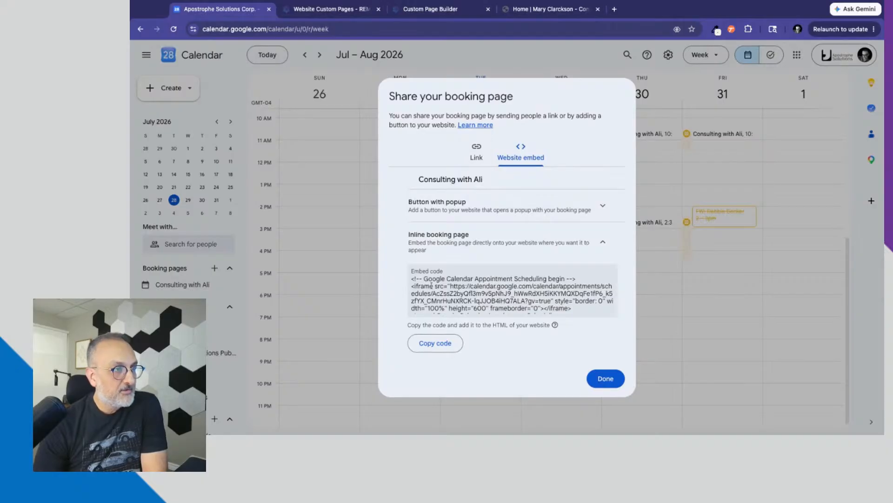
left_click(435, 344)
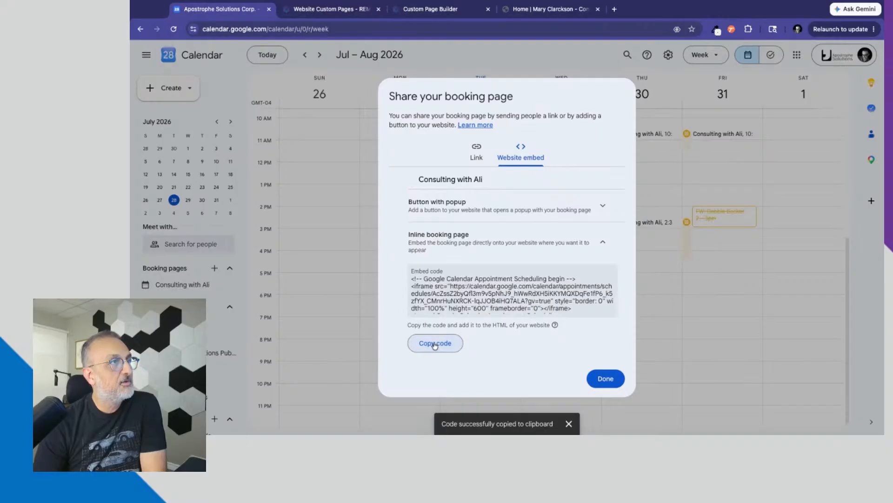
left_click(414, 11)
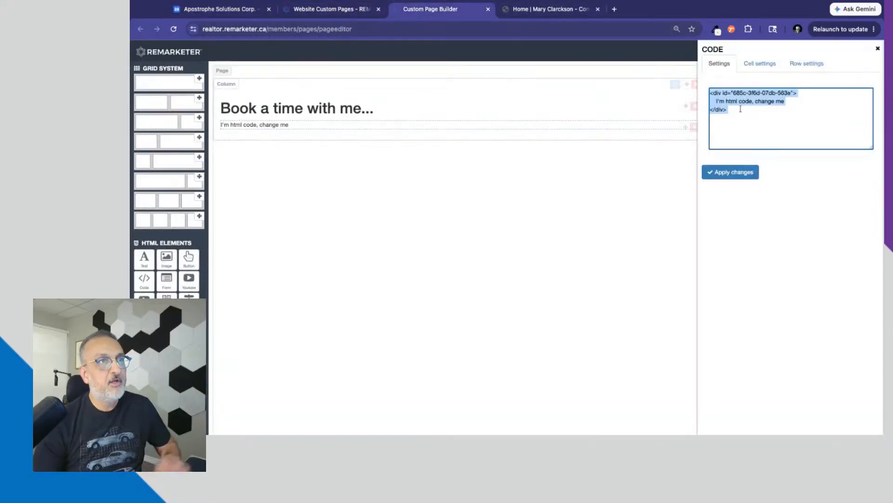
left_click(726, 109)
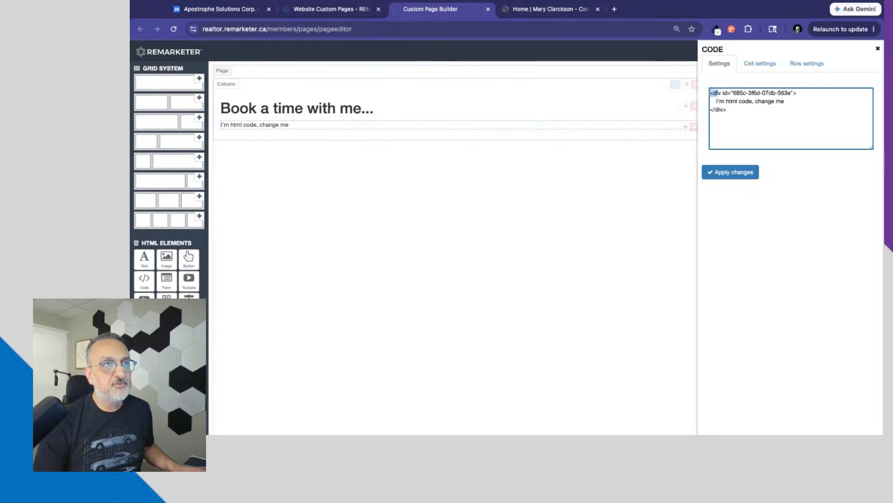
key("ctrl+a")
key("ctrl+v")
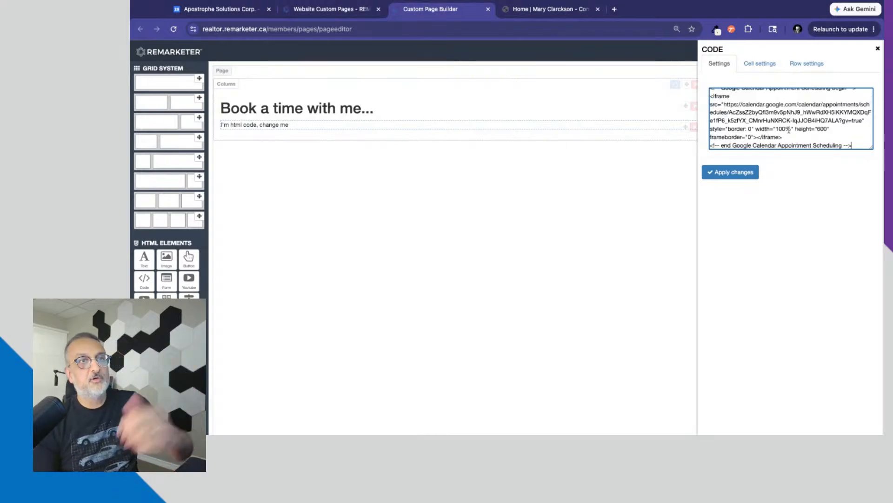
Enlarge the code box to check the full embed code and apply it to the page's code element
scroll(788, 132, "up", 1)
scroll(782, 131, "down", 1)
scroll(768, 131, "up", 1)
scroll(750, 132, "down", 1)
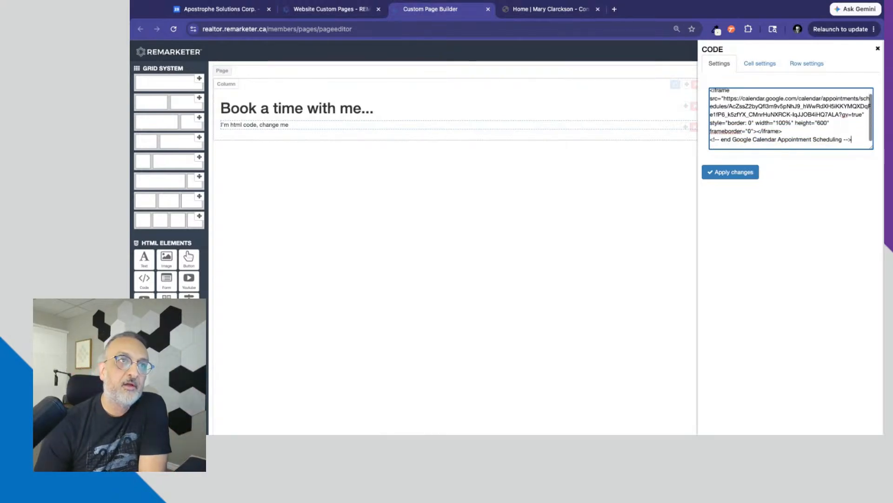
scroll(768, 132, "up", 1)
left_click(873, 148)
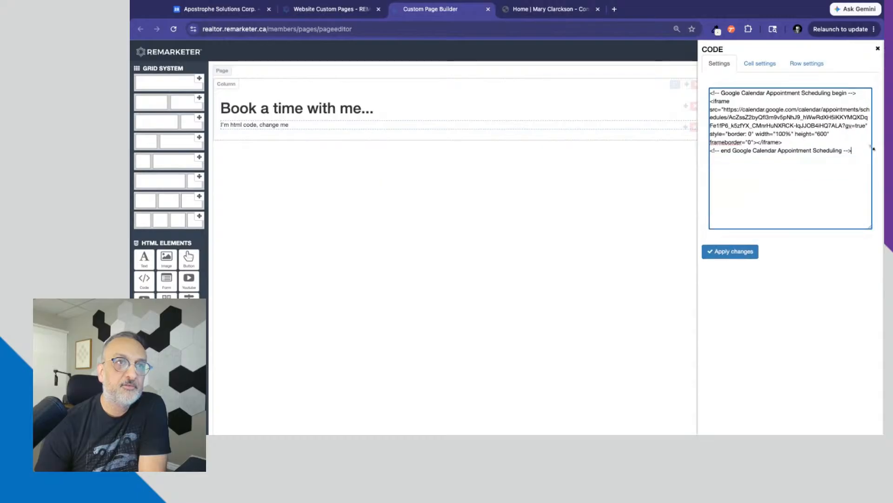
left_click(734, 254)
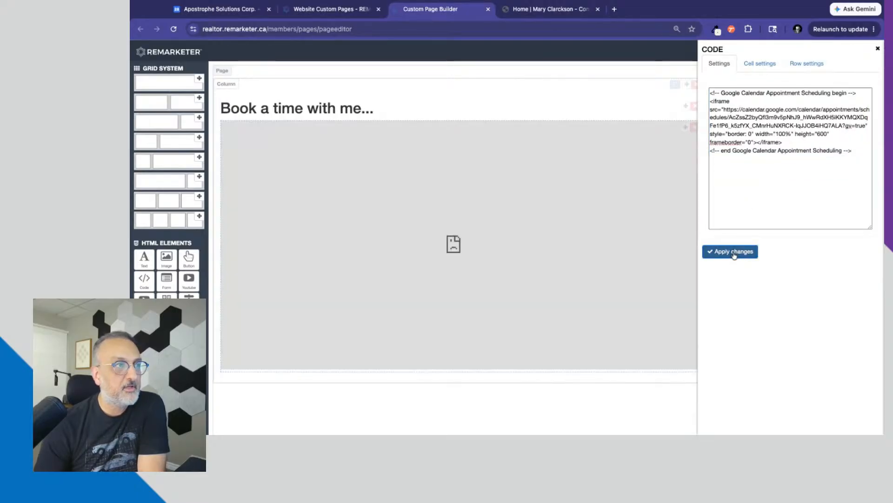
left_click(877, 49)
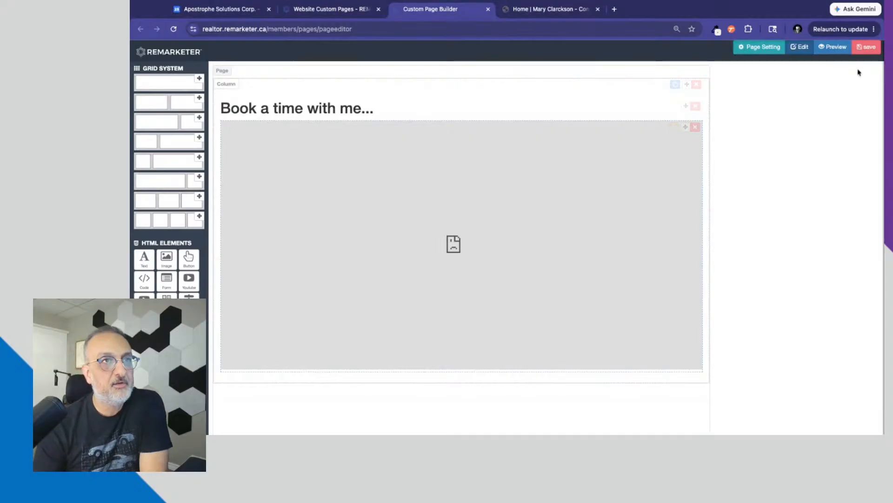
Save the custom page, then refresh the website custom pages list and find the new page's entry
left_click(866, 47)
left_click(613, 178)
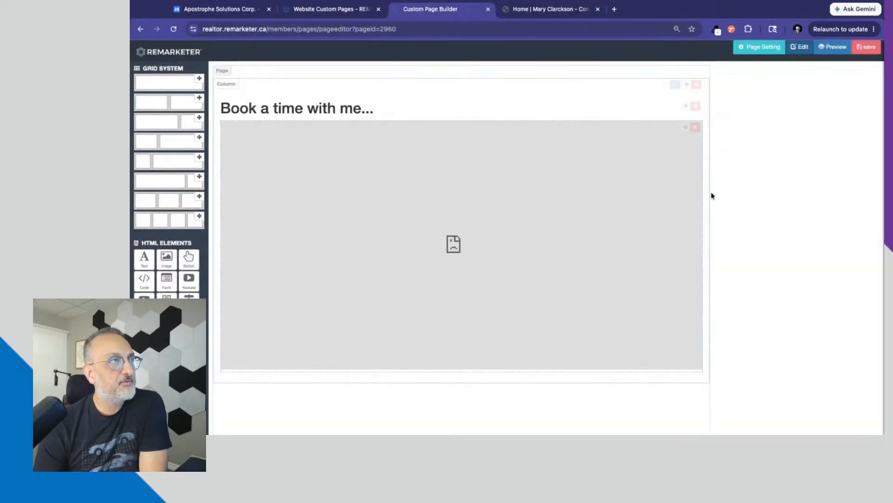
left_click(332, 8)
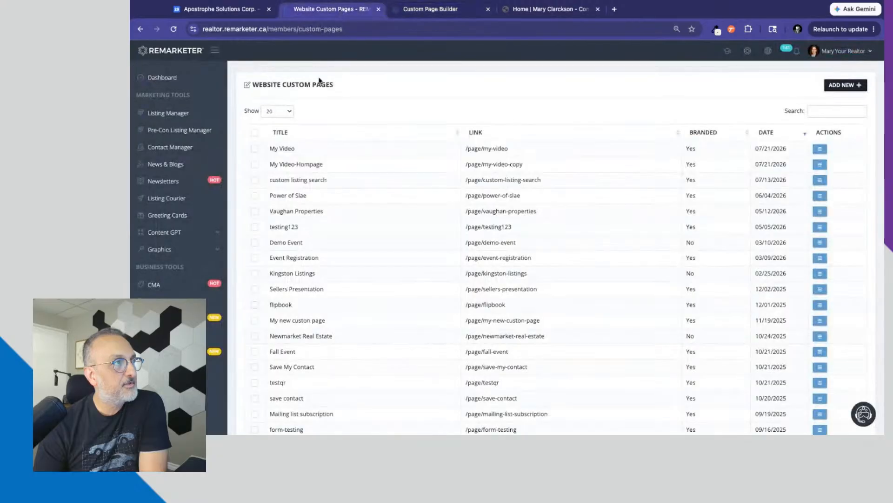
left_click(174, 31)
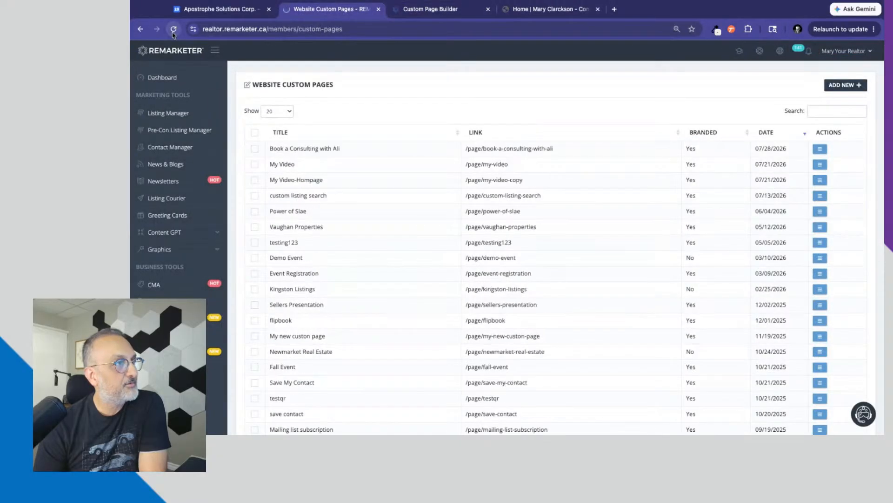
left_click_drag(269, 151, 340, 149)
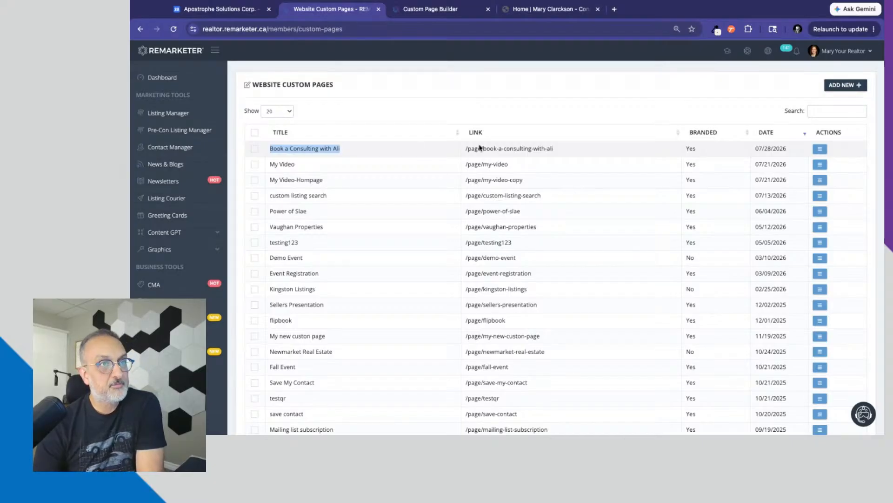
View the new consulting booking page on the live website and look over its heading and embedded appointment calendar
left_click(819, 149)
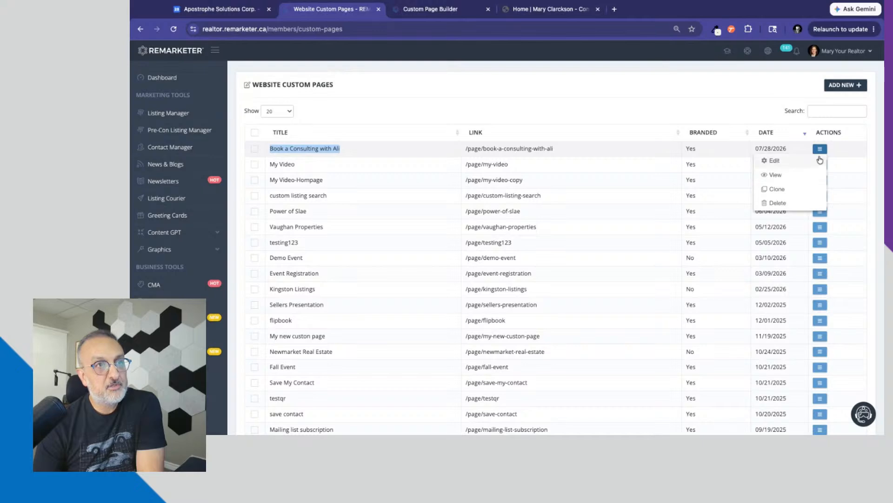
left_click(775, 175)
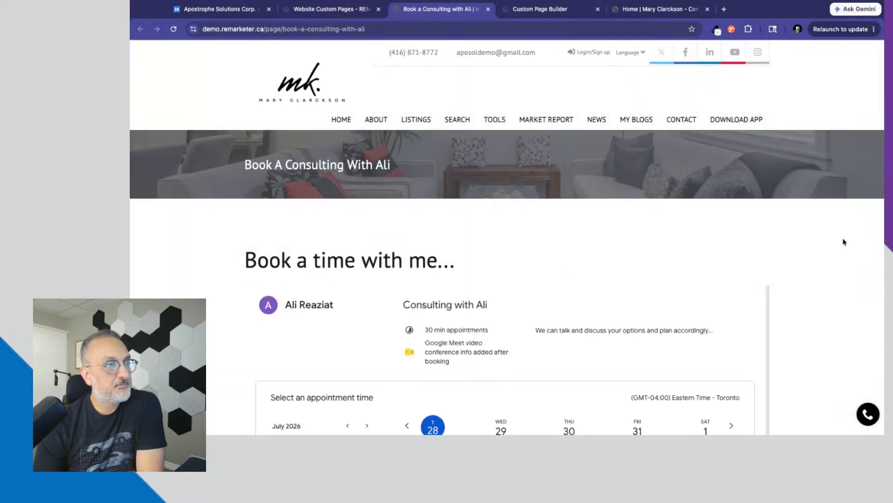
scroll(828, 306, "down", 3)
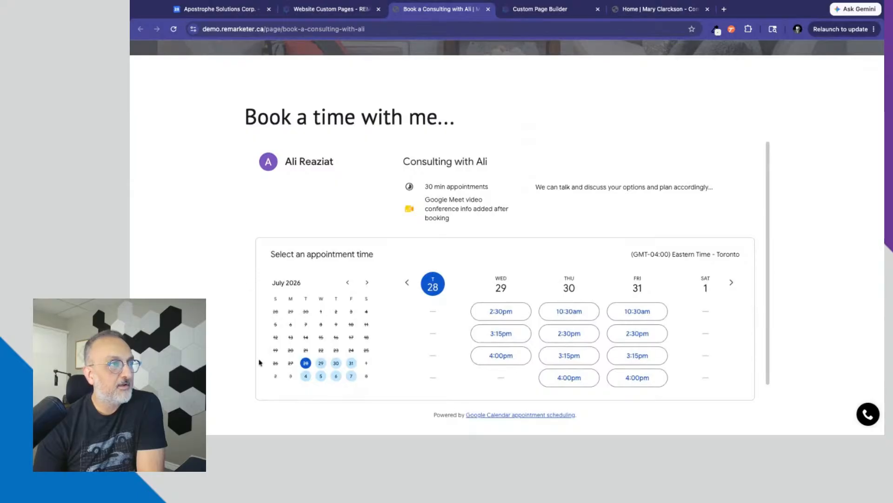
scroll(662, 323, "down", 1)
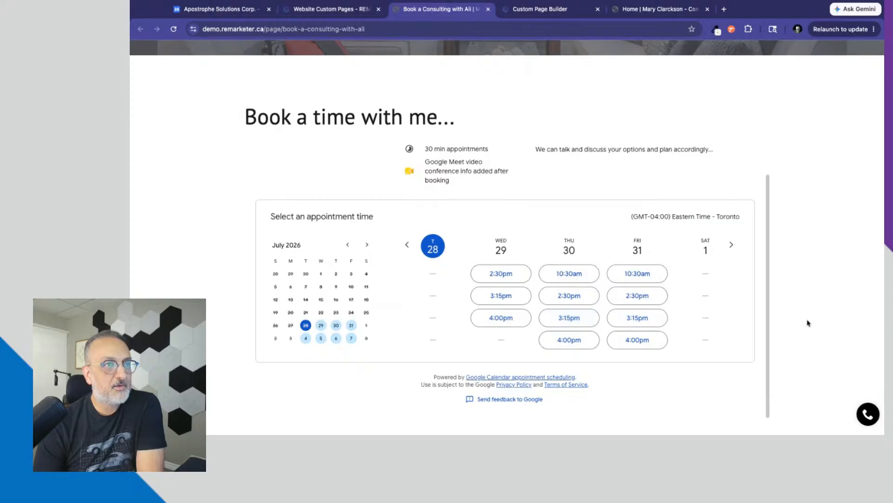
scroll(815, 300, "up", 3)
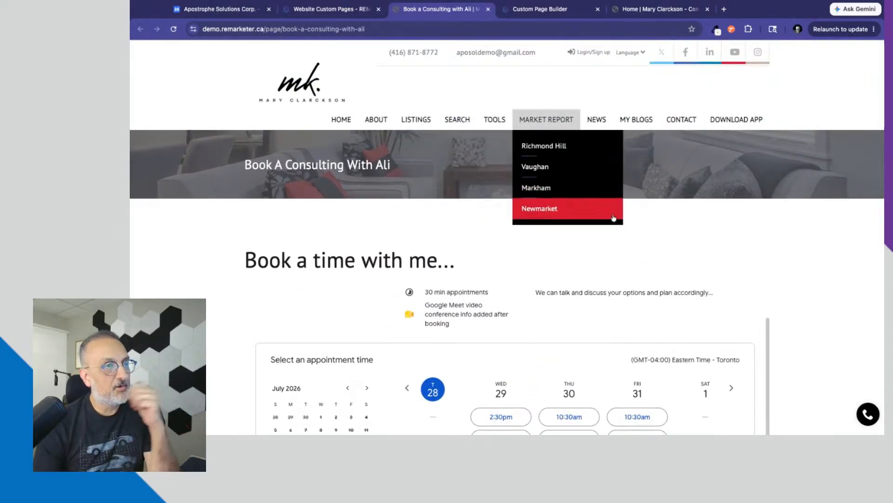
scroll(839, 394, "down", 5)
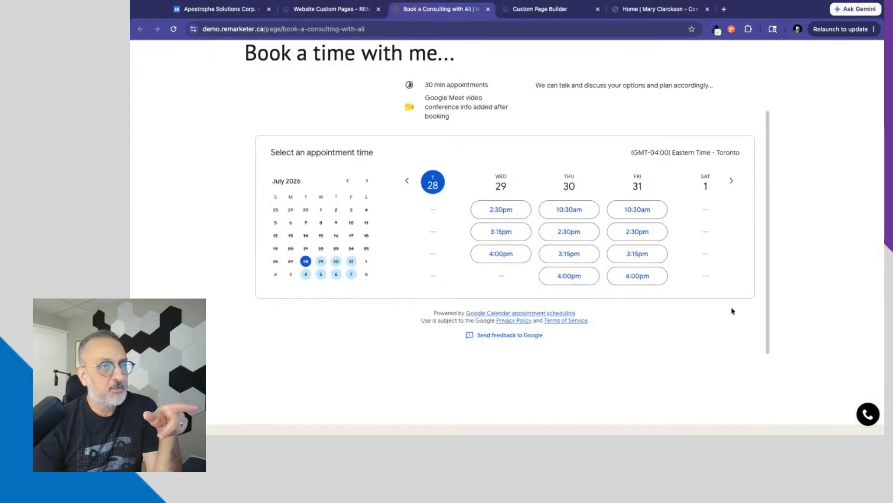
Check how the embedded booking calendar scrolls inside its own frame on the live page
scroll(732, 309, "up", 2)
scroll(731, 311, "down", 2)
scroll(732, 309, "up", 2)
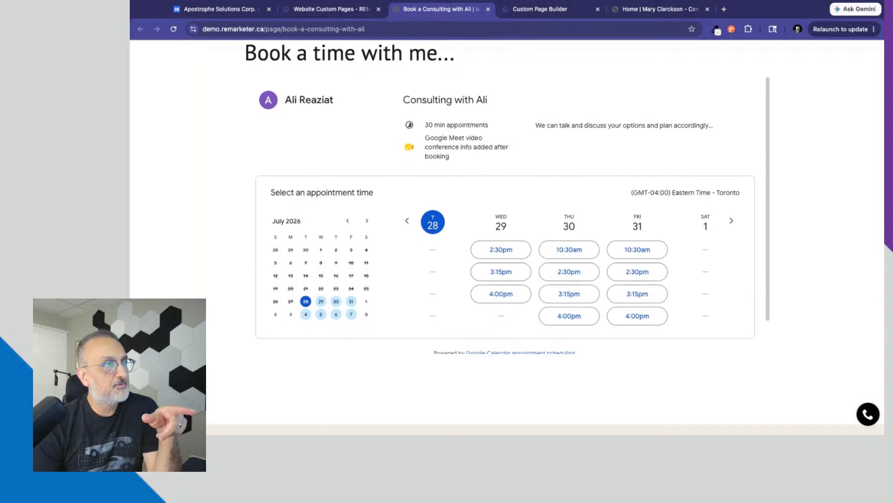
scroll(546, 240, "up", 1)
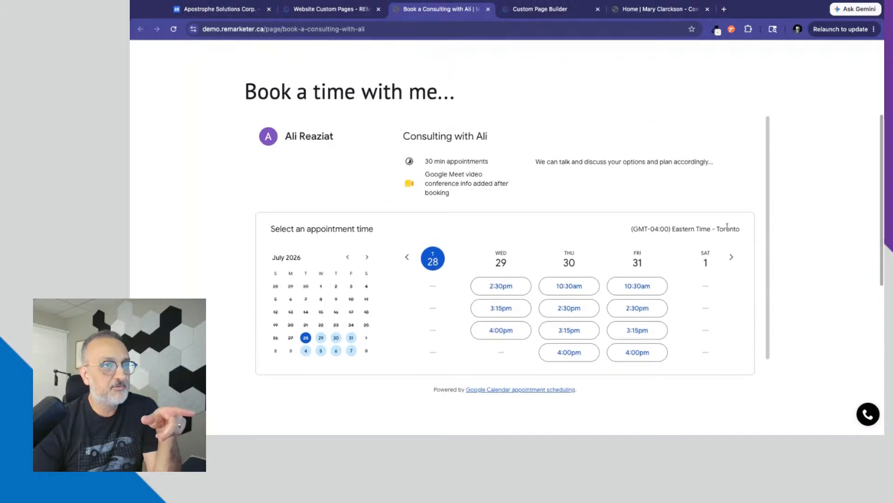
scroll(727, 226, "down", 1)
scroll(727, 227, "up", 1)
scroll(727, 227, "down", 1)
scroll(727, 226, "up", 1)
scroll(727, 227, "down", 1)
scroll(728, 227, "up", 1)
scroll(768, 138, "down", 1)
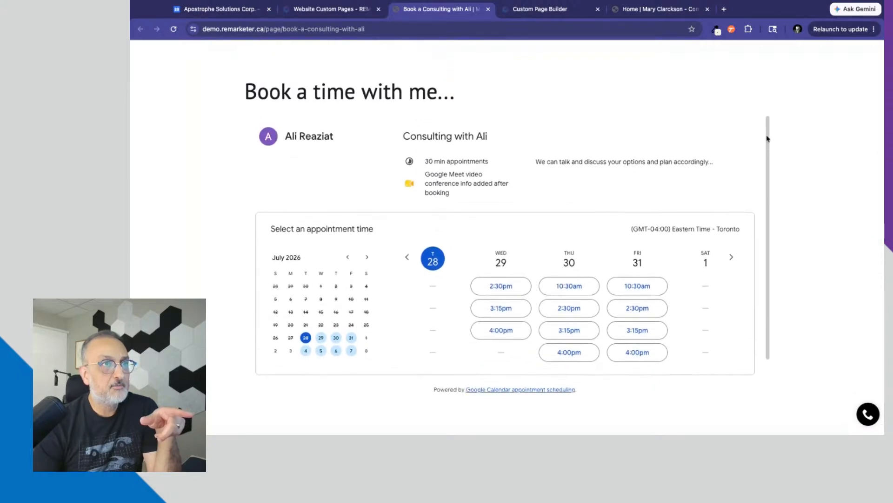
scroll(767, 128, "down", 1)
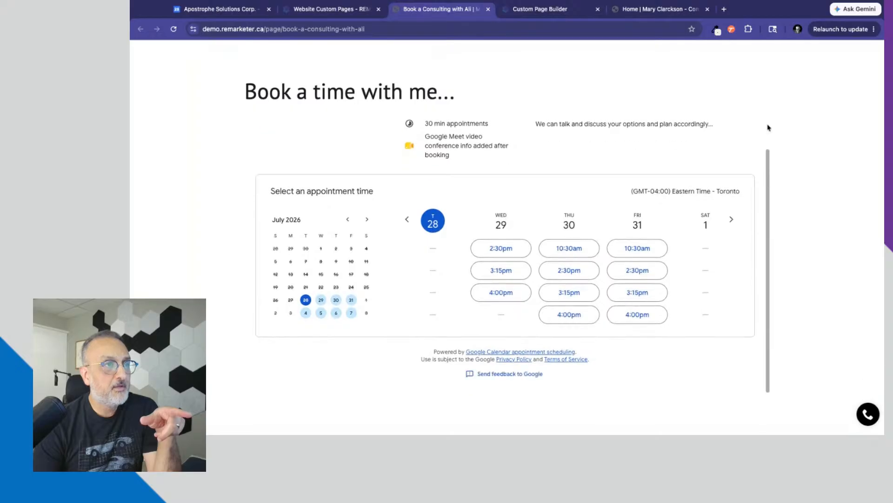
scroll(769, 128, "up", 1)
scroll(768, 127, "down", 1)
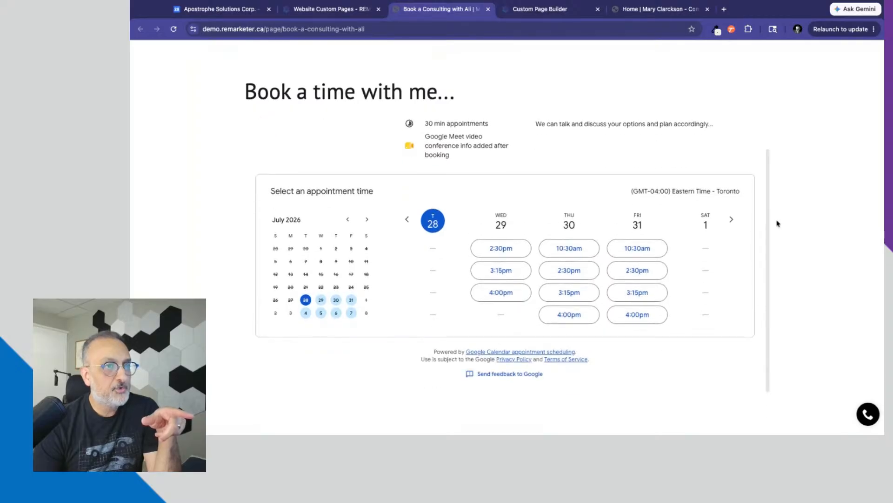
scroll(772, 222, "up", 1)
scroll(768, 220, "down", 1)
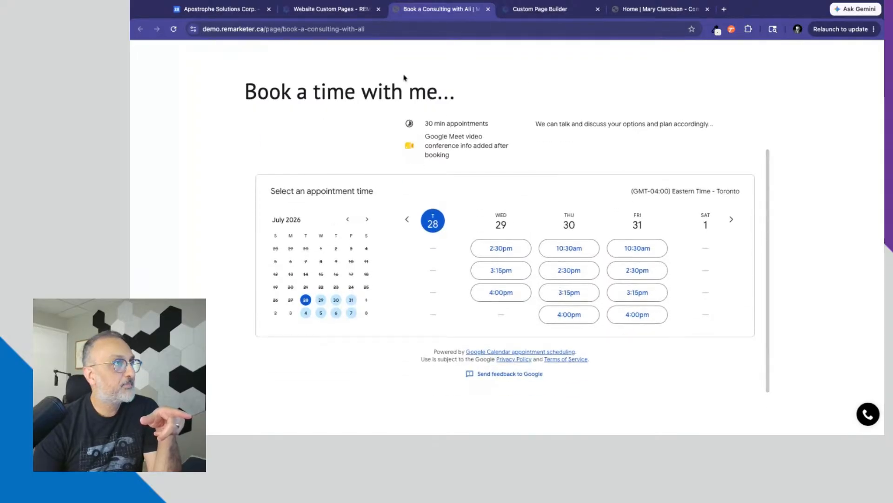
In the custom page builder, set the height in the code element's booking iframe to 800 and apply the change
left_click(337, 9)
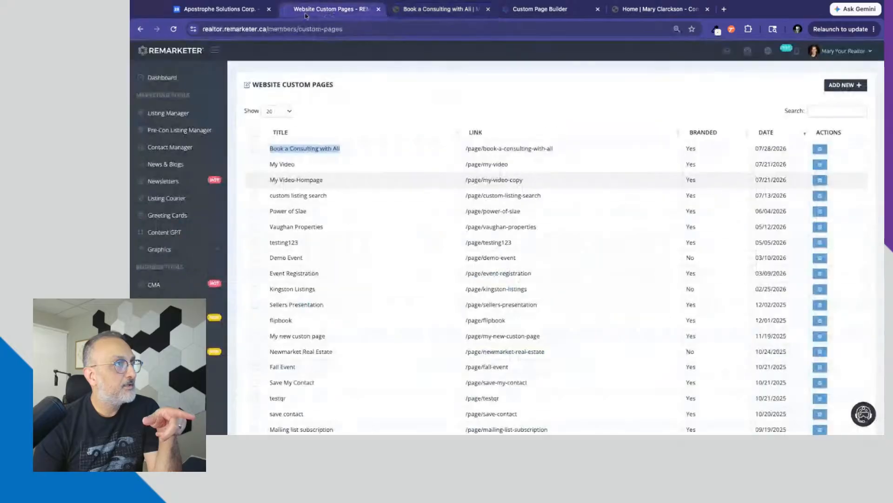
left_click(508, 13)
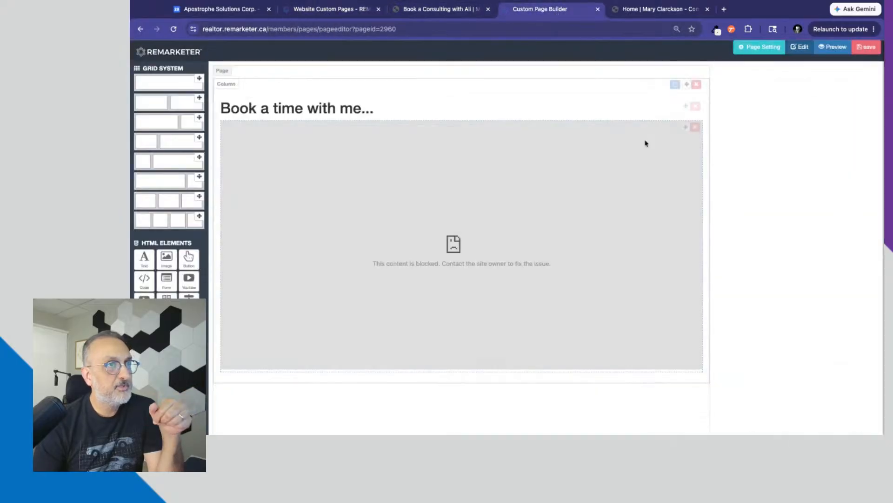
left_click(675, 127)
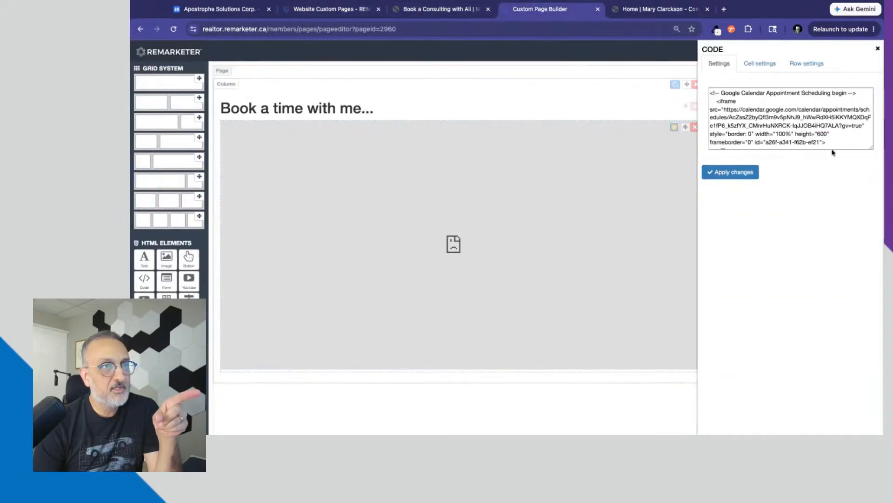
left_click_drag(873, 149, 874, 217)
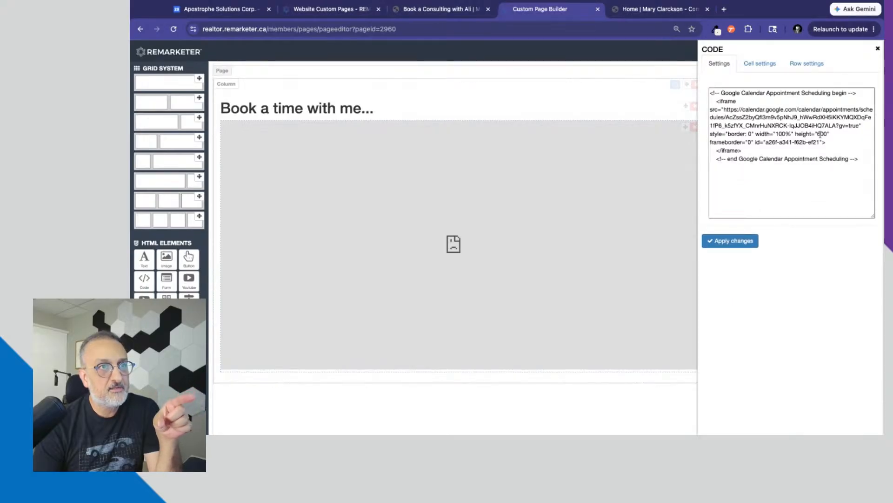
left_click(820, 134)
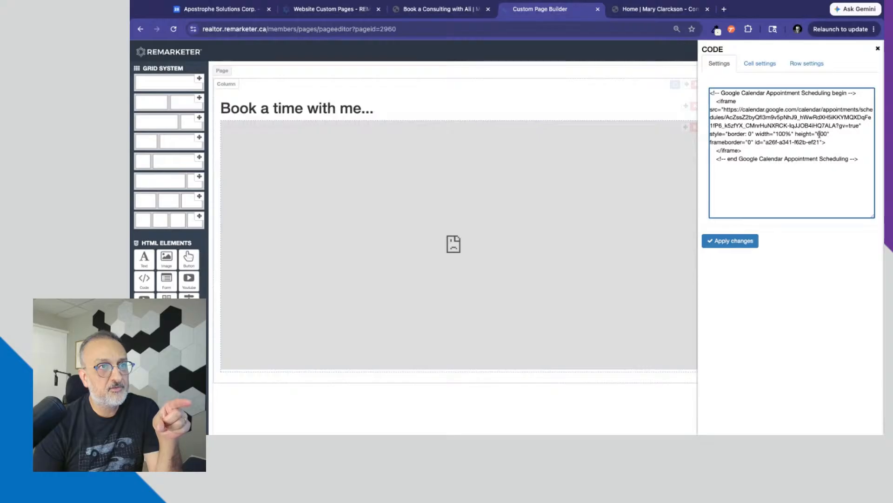
key("BackSpace")
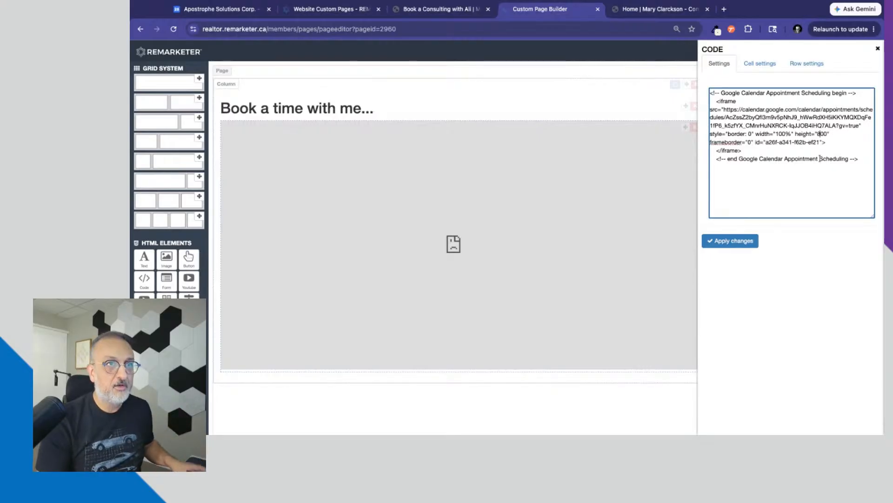
type("8")
left_click(742, 241)
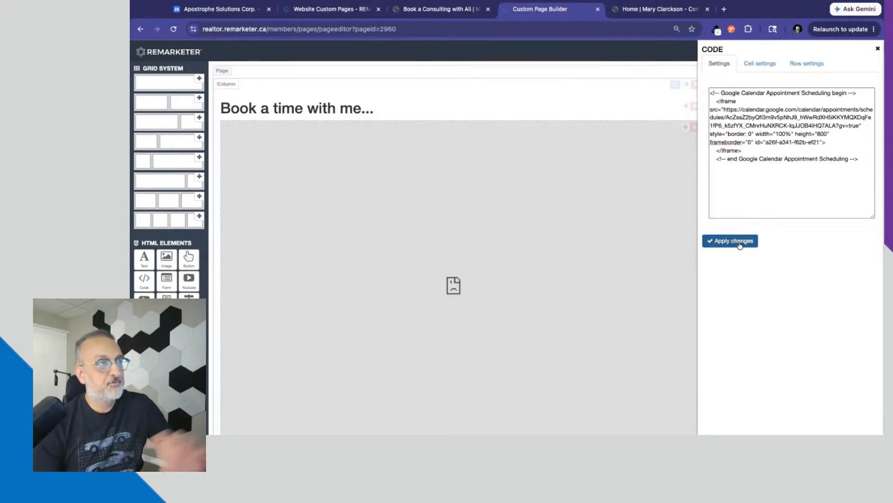
Close the code settings and save the custom page
left_click(878, 50)
left_click(866, 47)
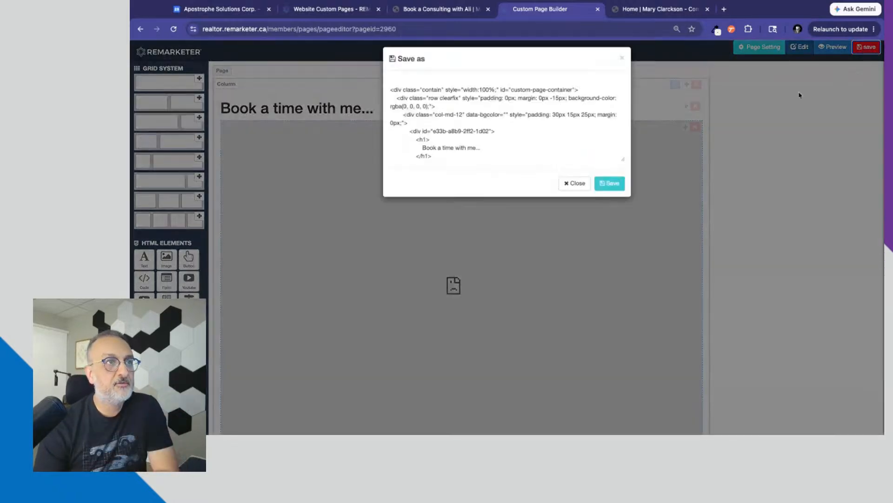
left_click(620, 190)
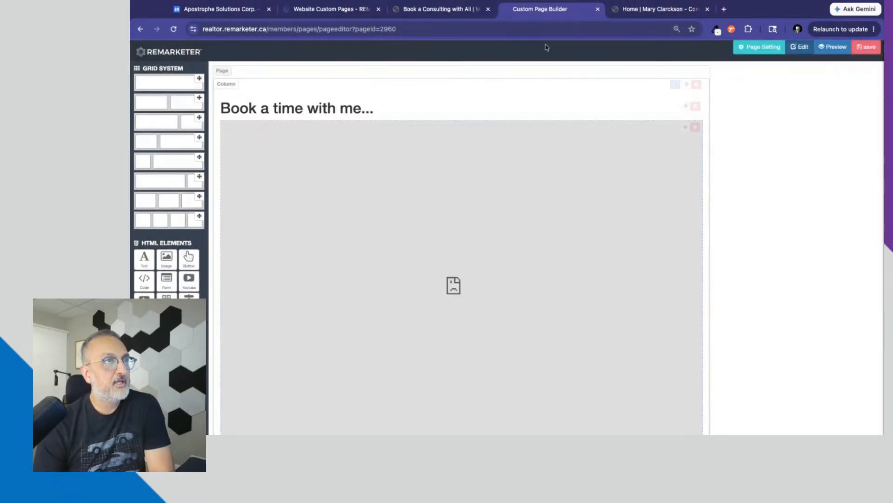
Reload the live booking page and examine how the taller calendar frame fits between the page title and footer
left_click(626, 9)
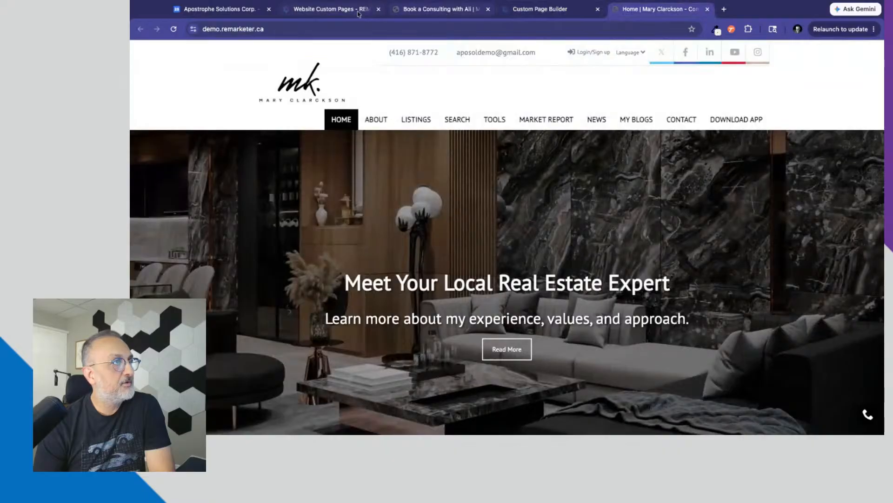
left_click(419, 10)
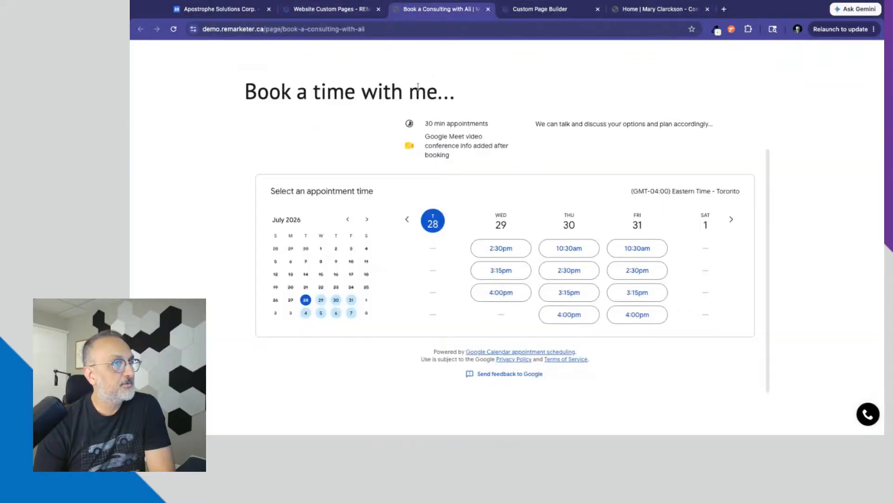
left_click(174, 29)
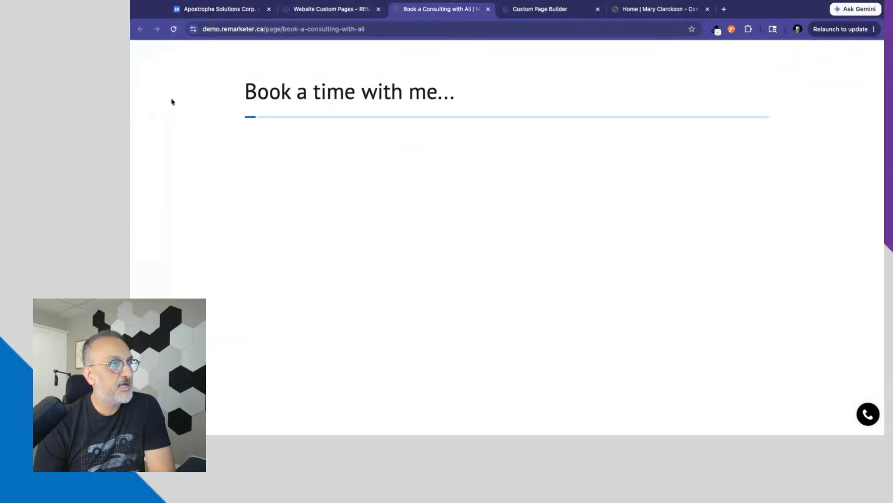
scroll(798, 247, "down", 2)
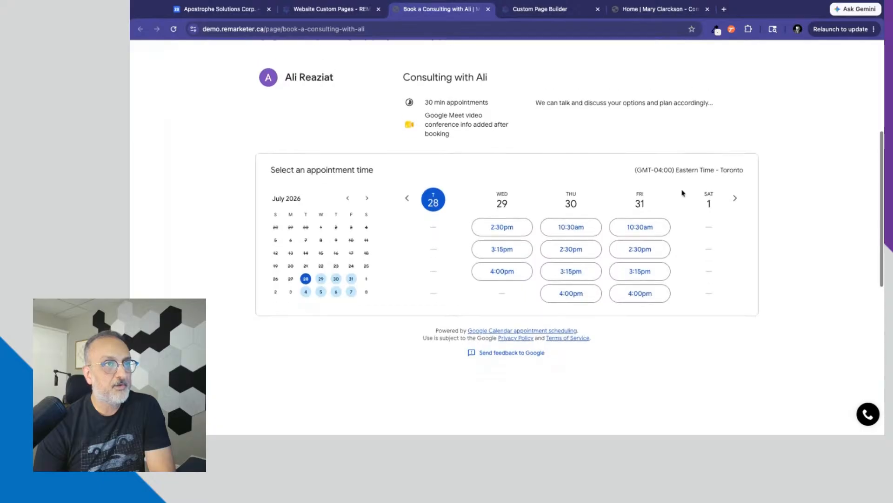
scroll(800, 261, "up", 5)
scroll(803, 277, "down", 5)
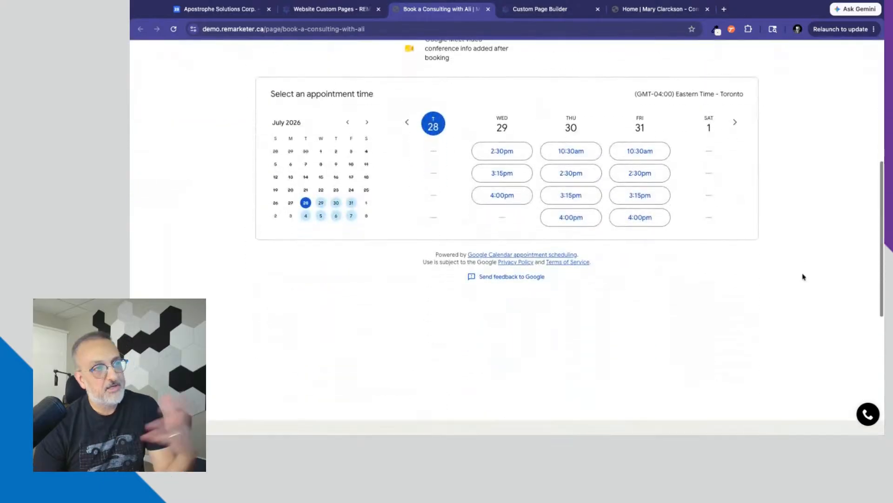
scroll(508, 238, "up", 5)
scroll(507, 237, "down", 8)
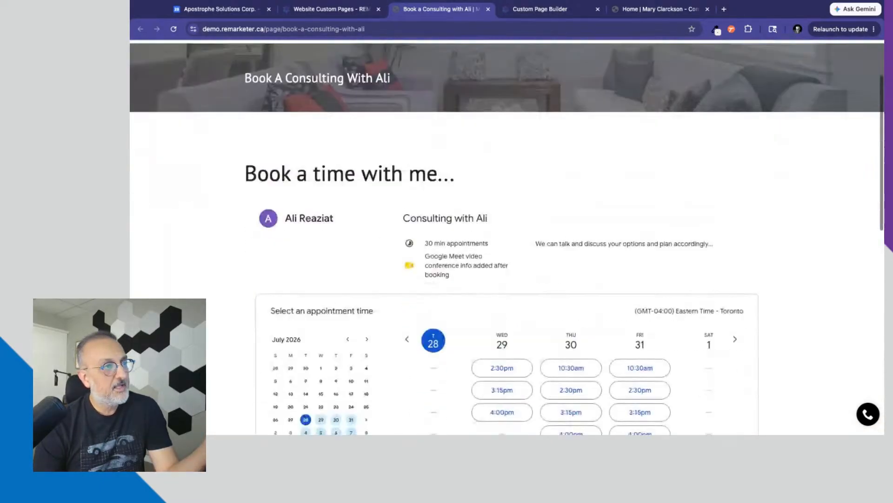
scroll(508, 237, "up", 3)
scroll(507, 237, "up", 6)
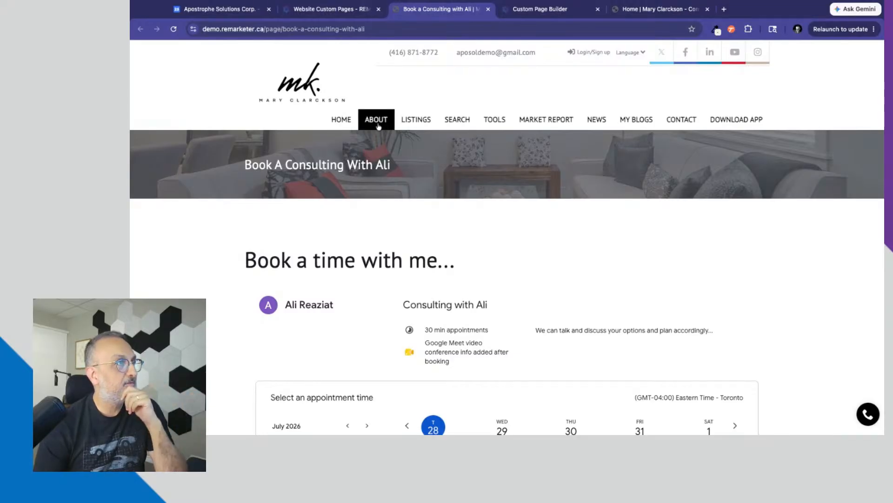
Add the new consulting booking custom page to the main menu structure in the website configuration
left_click(327, 10)
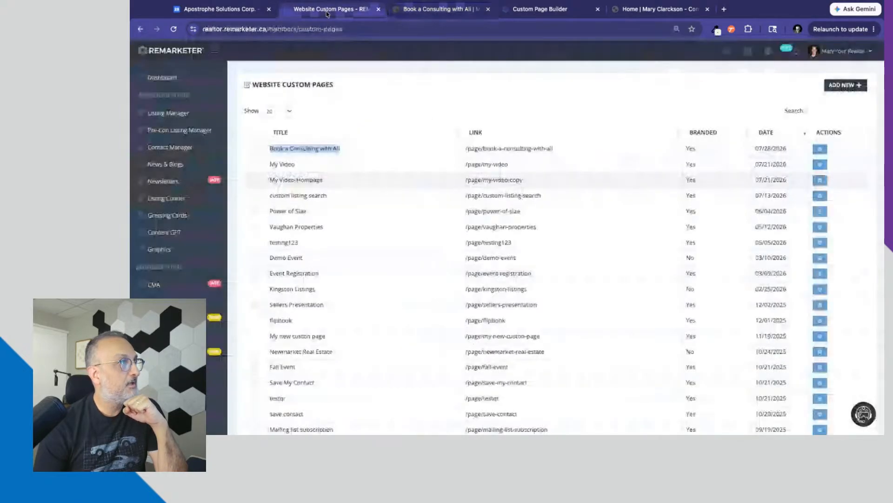
scroll(235, 340, "down", 5)
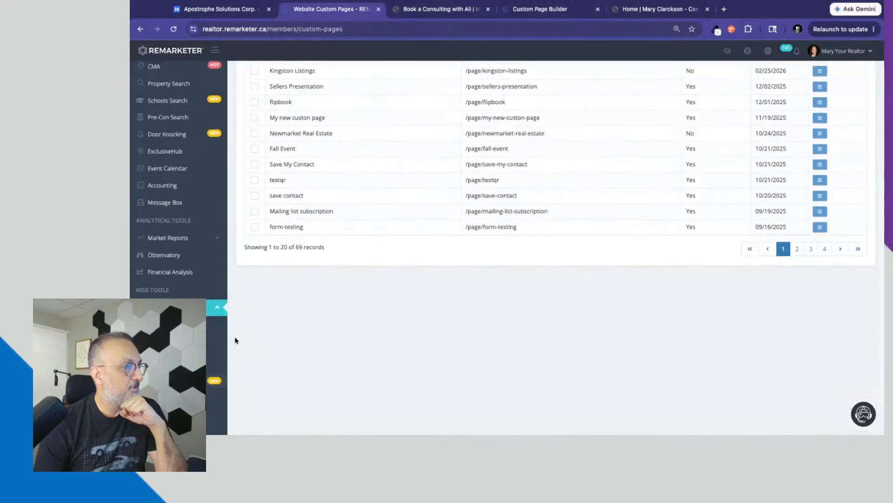
scroll(235, 340, "down", 1)
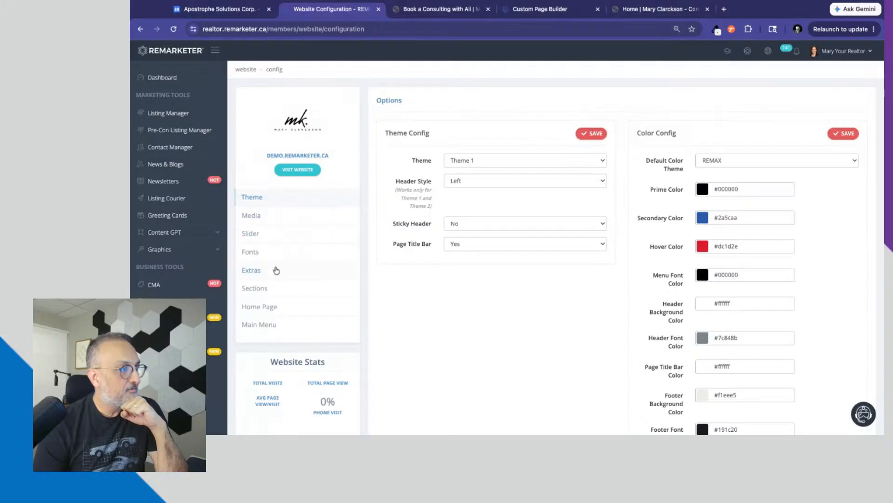
left_click(258, 325)
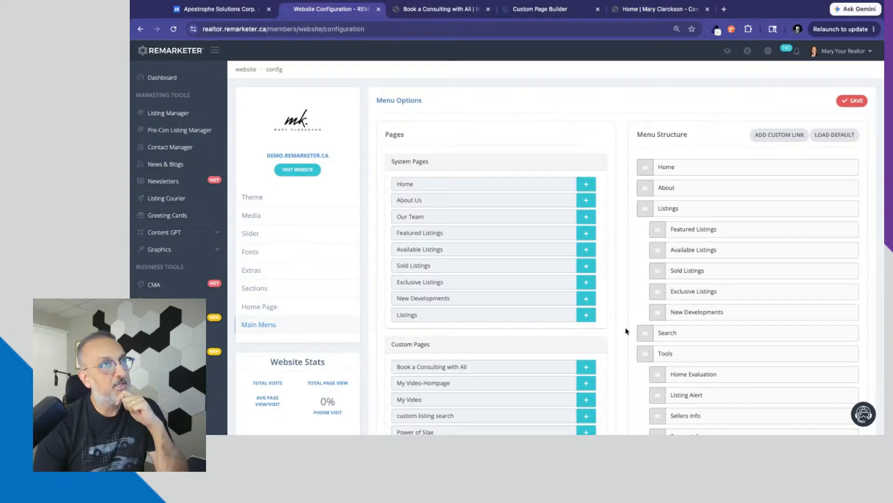
scroll(627, 331, "down", 3)
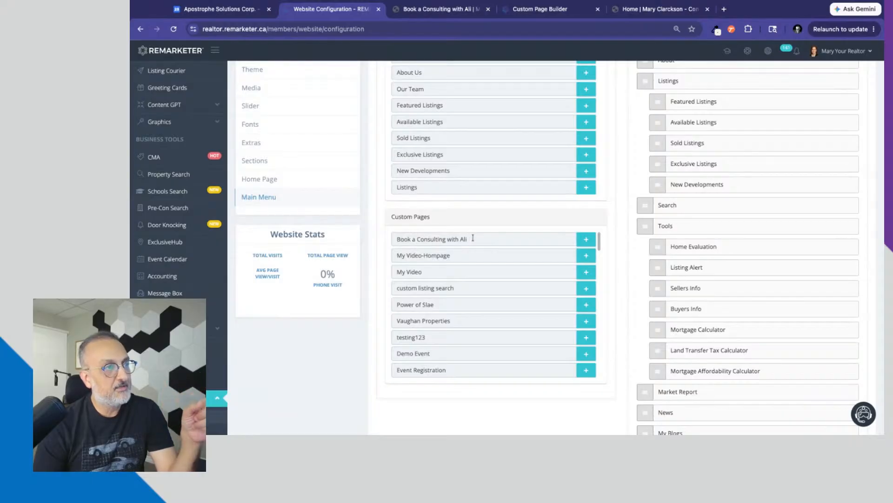
left_click(585, 241)
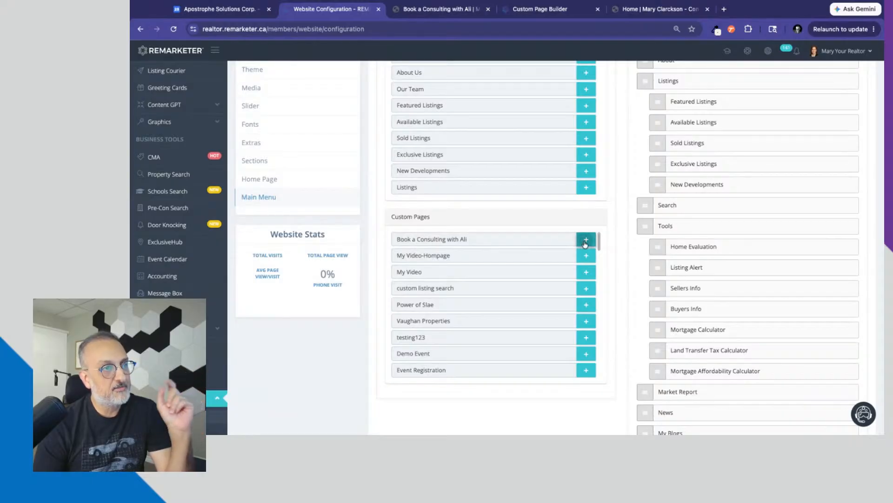
scroll(651, 302, "down", 5)
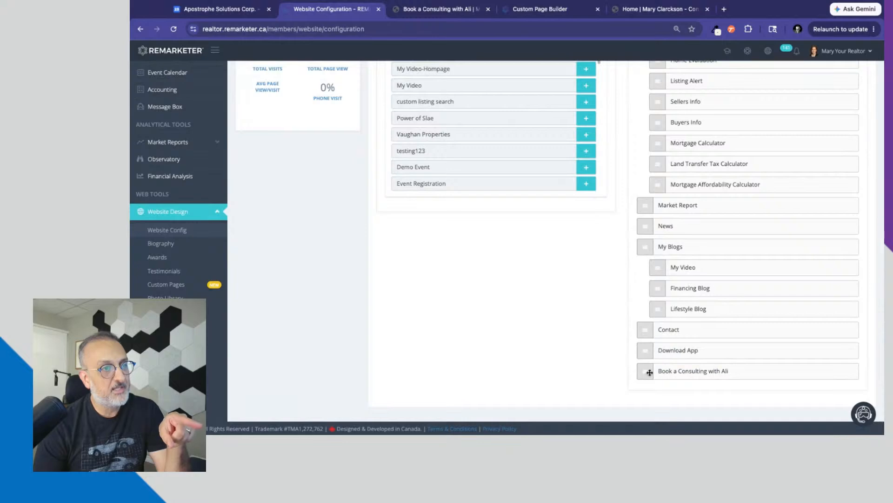
Move the consulting booking page under About as a submenu item in the menu structure and save the menu
scroll(653, 372, "up", 1)
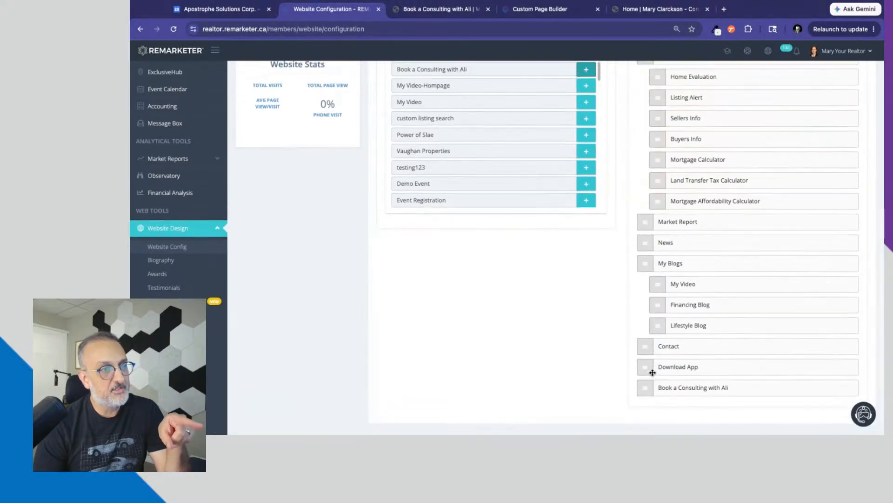
scroll(652, 372, "down", 1)
left_click_drag(645, 378, 645, 231)
scroll(644, 385, "up", 3)
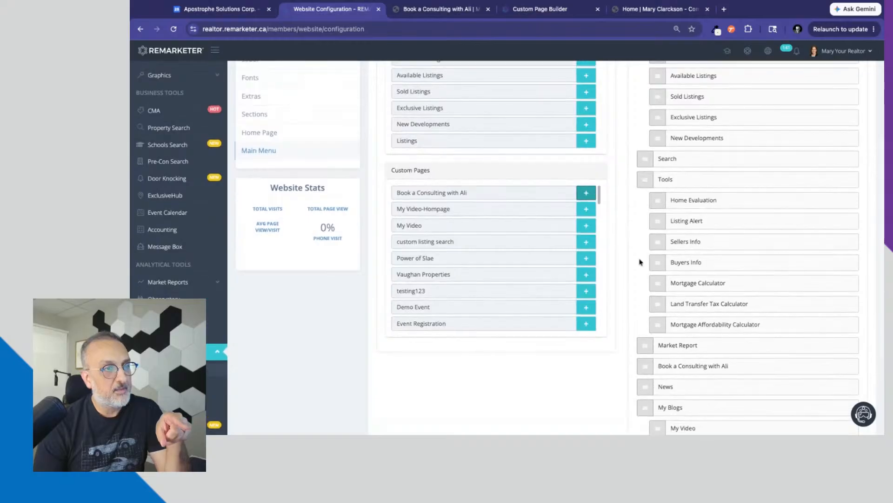
left_click_drag(646, 369, 646, 186)
scroll(646, 186, "up", 4)
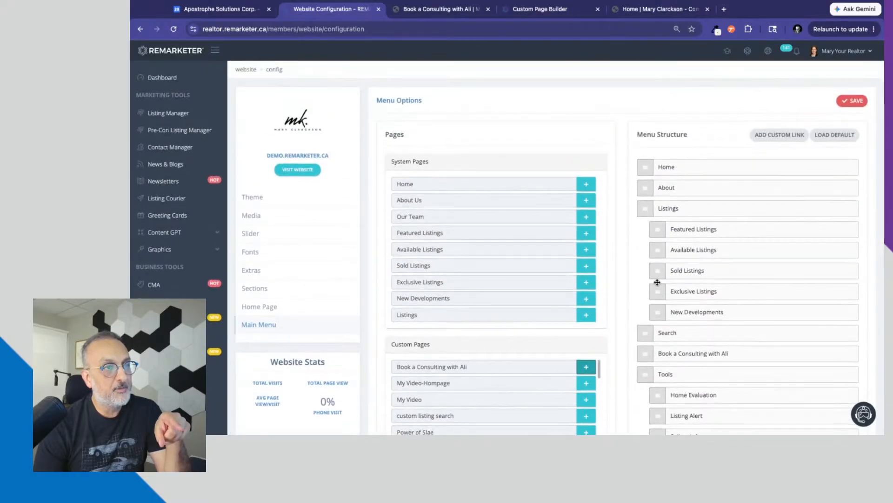
left_click_drag(650, 358, 657, 208)
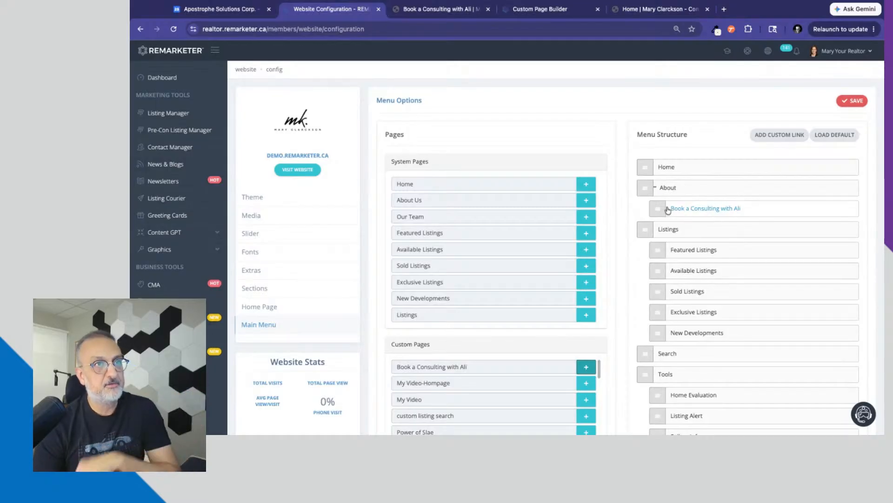
left_click(852, 101)
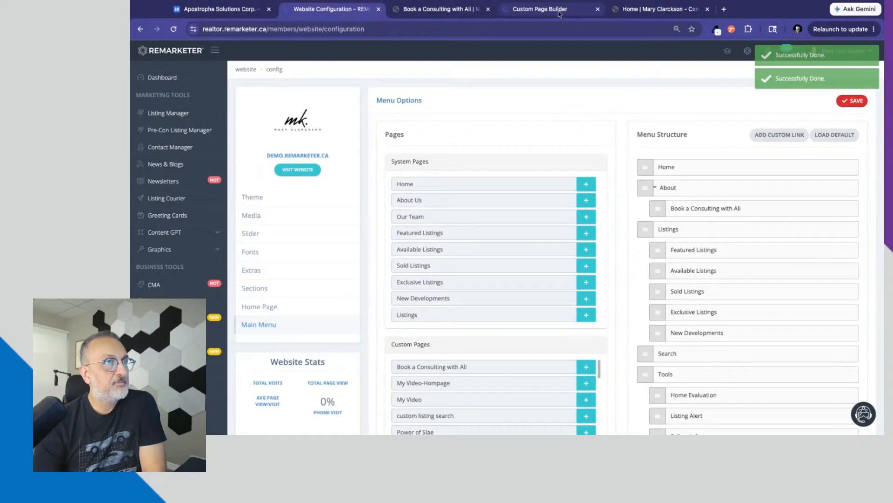
Reload the live website's home page and open the consulting booking page from the About submenu
left_click(658, 9)
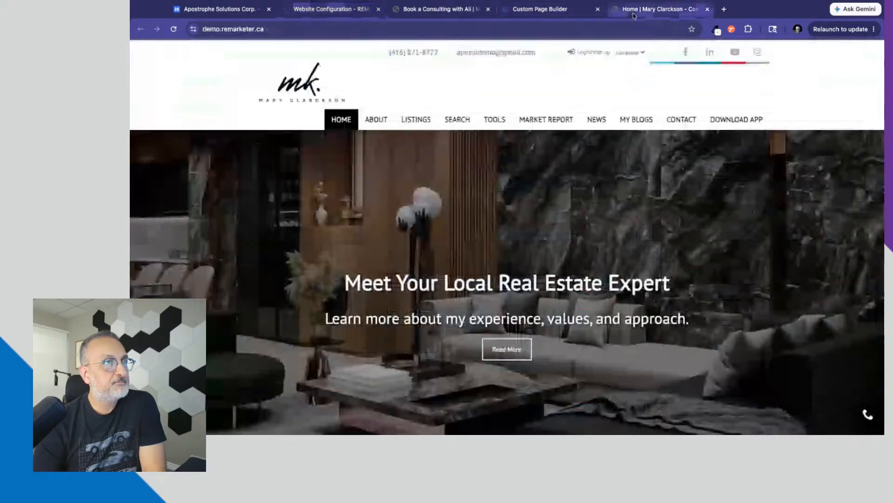
left_click(174, 30)
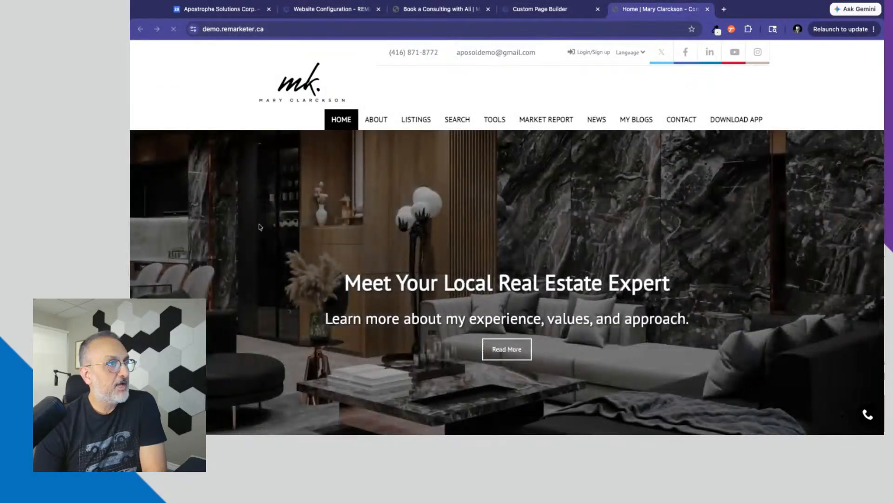
mouse_move(377, 120)
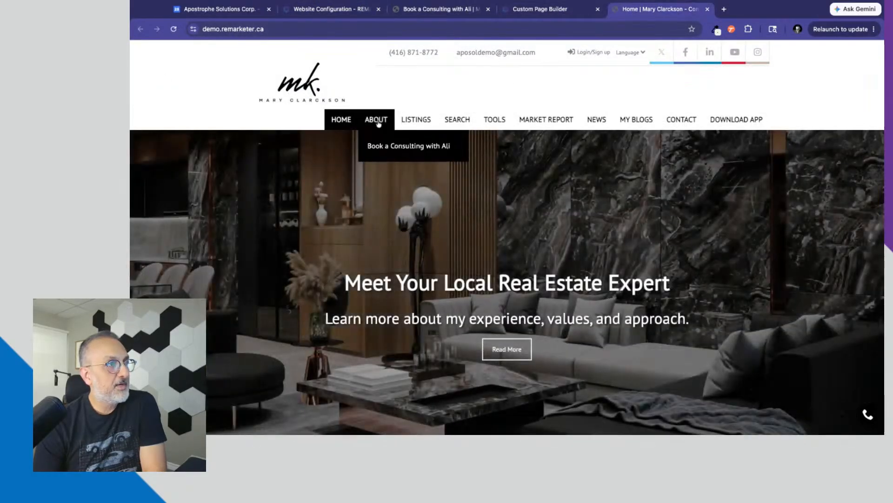
left_click(431, 148)
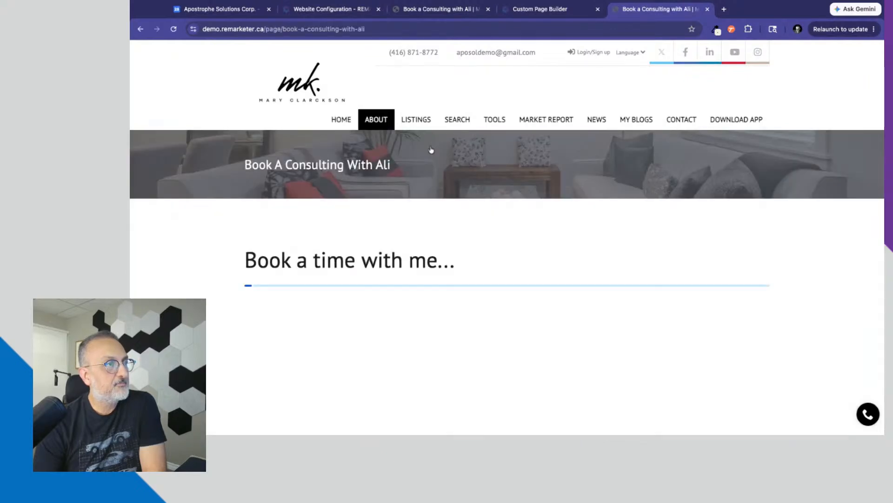
Examine the embedded booking calendar on the live page, from the page title to the end of the calendar frame
scroll(823, 345, "down", 9)
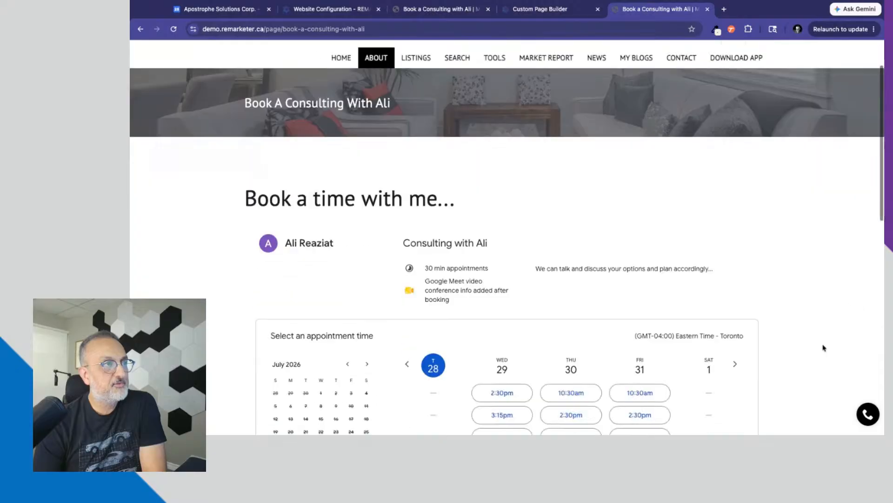
scroll(823, 345, "up", 7)
scroll(823, 348, "down", 6)
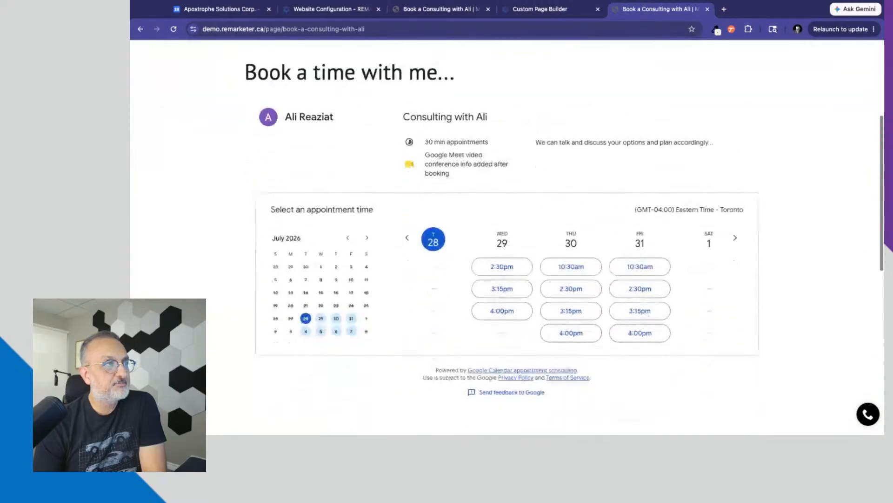
scroll(824, 348, "up", 3)
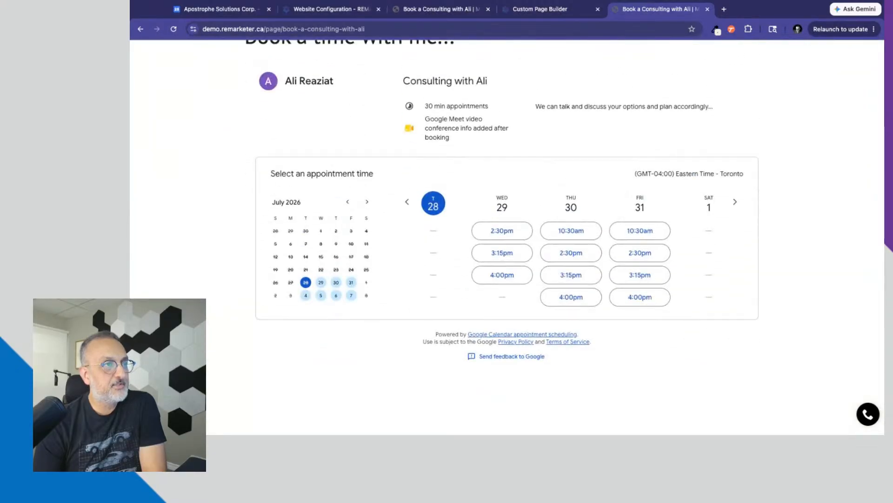
scroll(507, 237, "up", 5)
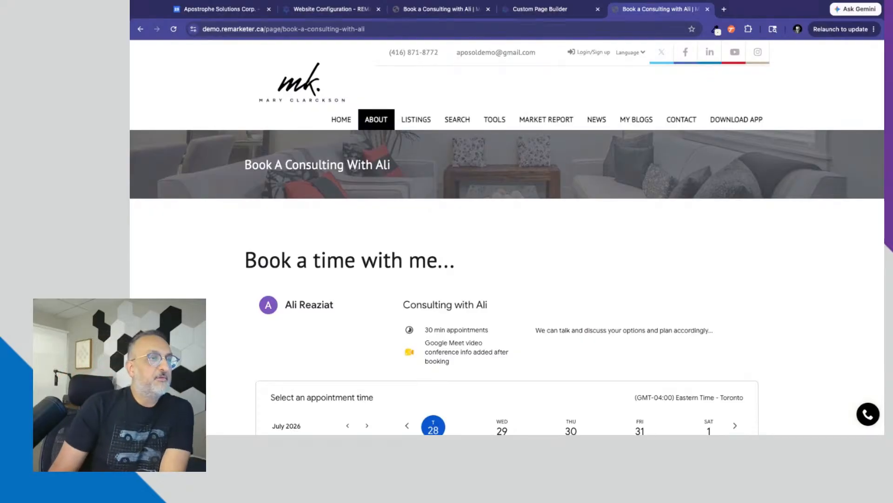
scroll(508, 237, "down", 5)
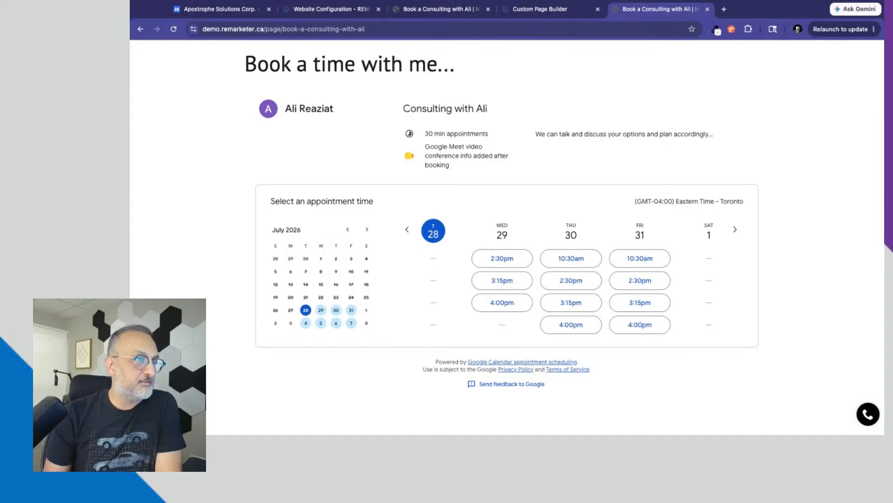
scroll(508, 237, "up", 1)
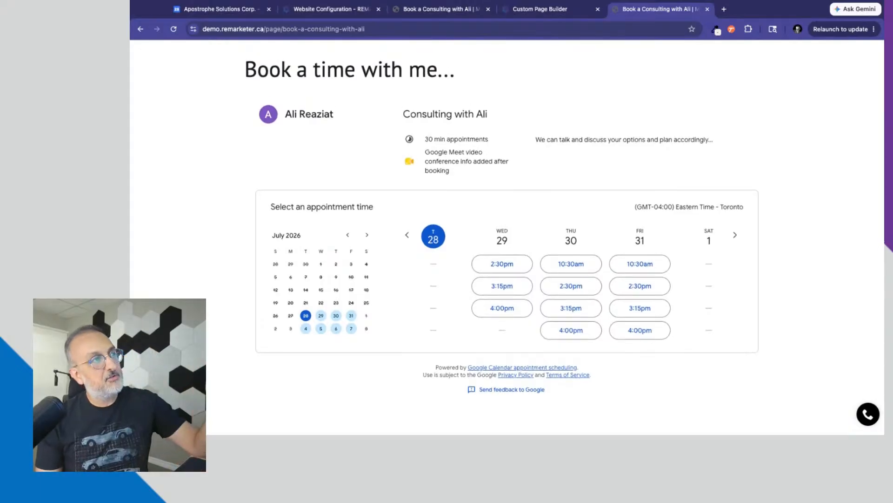
Return to the website configuration and examine the custom sections offered in the home page options
left_click(302, 10)
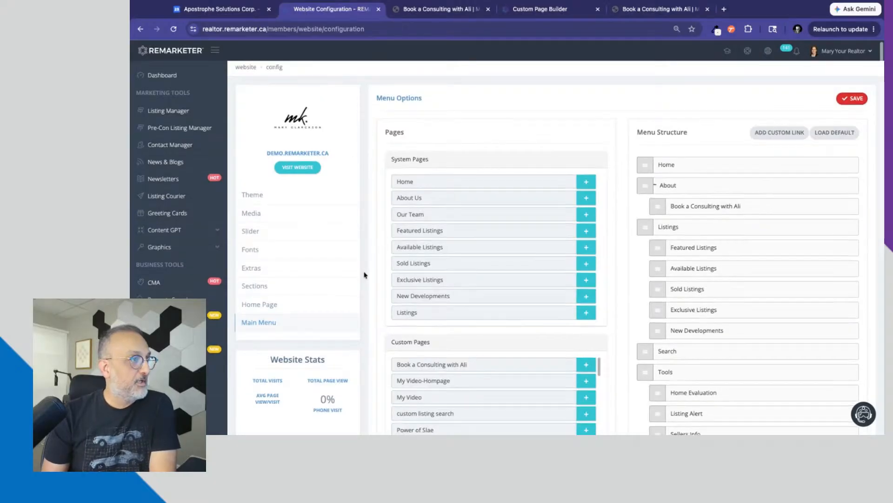
scroll(365, 275, "down", 1)
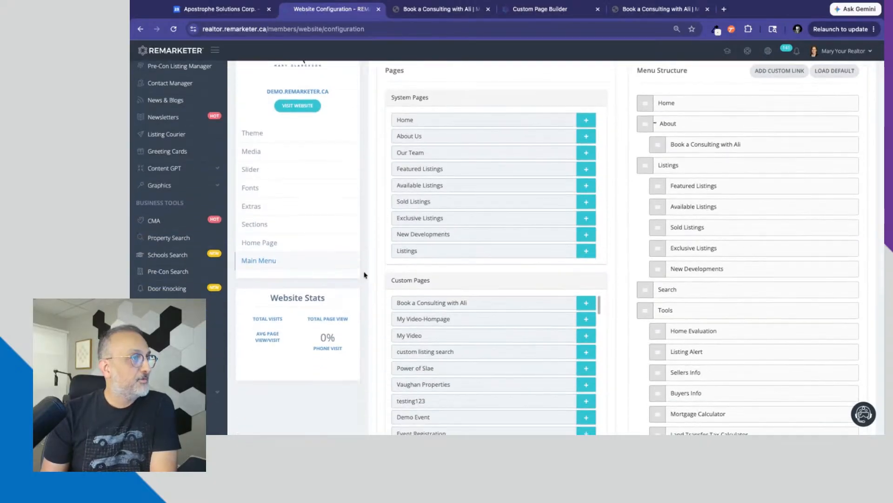
left_click(266, 243)
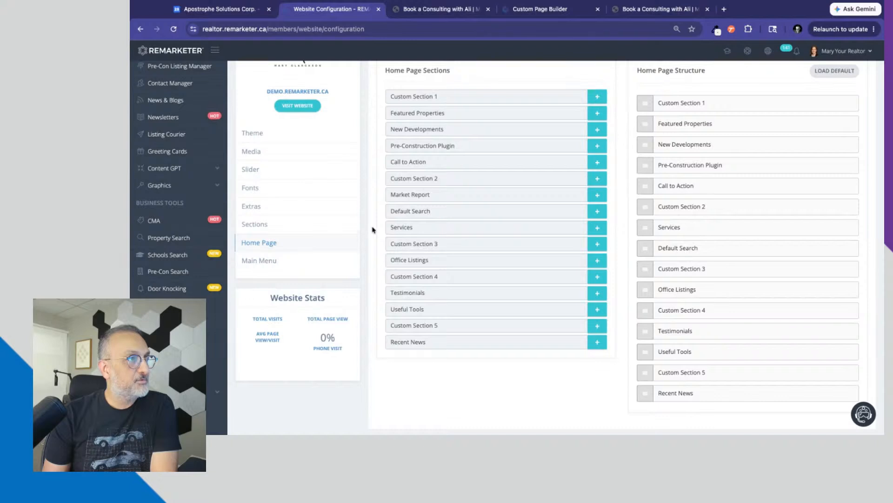
scroll(372, 230, "up", 1)
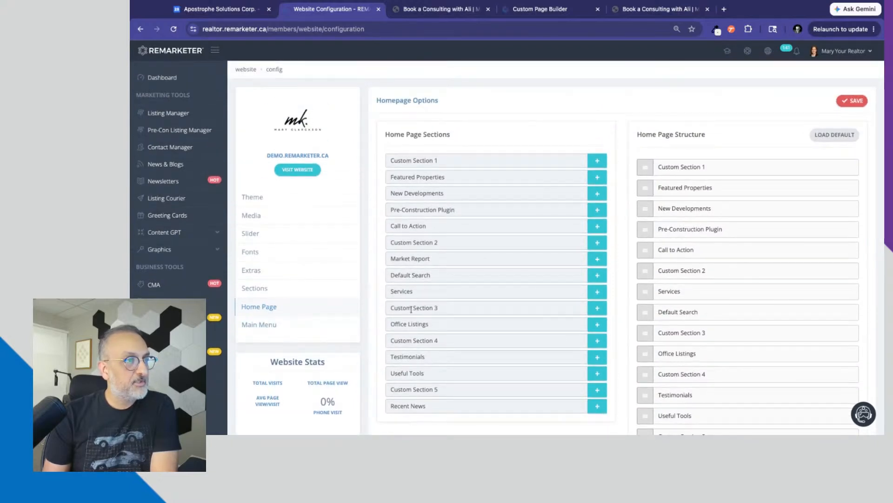
left_click_drag(398, 244, 423, 236)
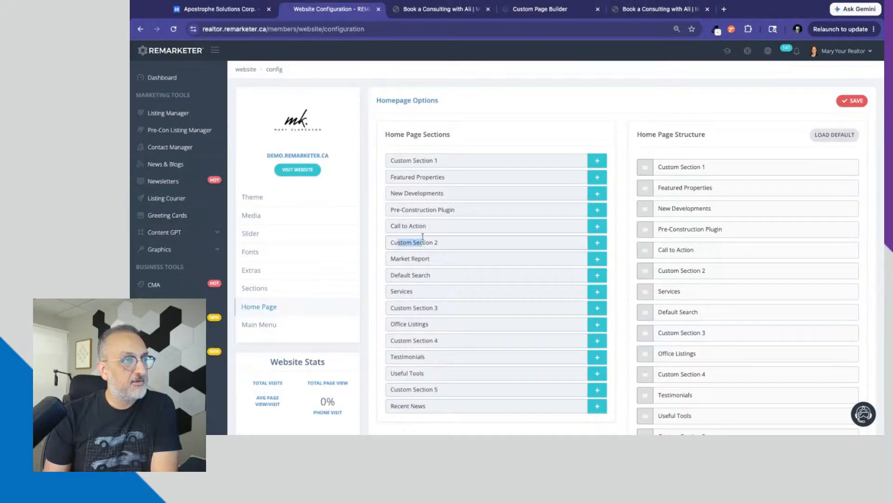
left_click_drag(398, 160, 426, 161)
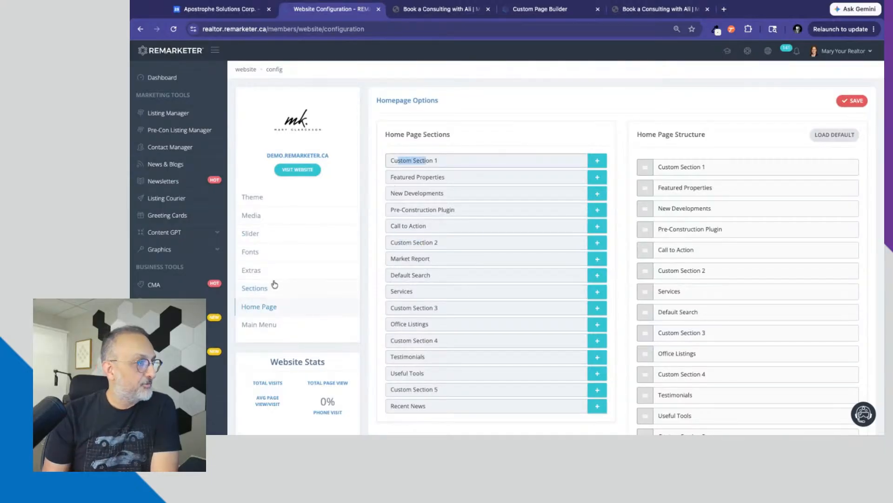
Open the website's section options to reach the HTML editor for Section 1
left_click(254, 293)
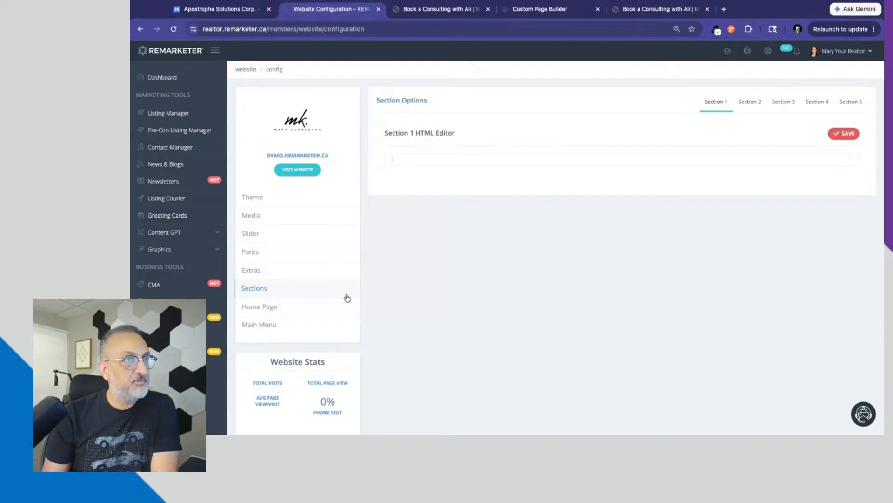
left_click(749, 102)
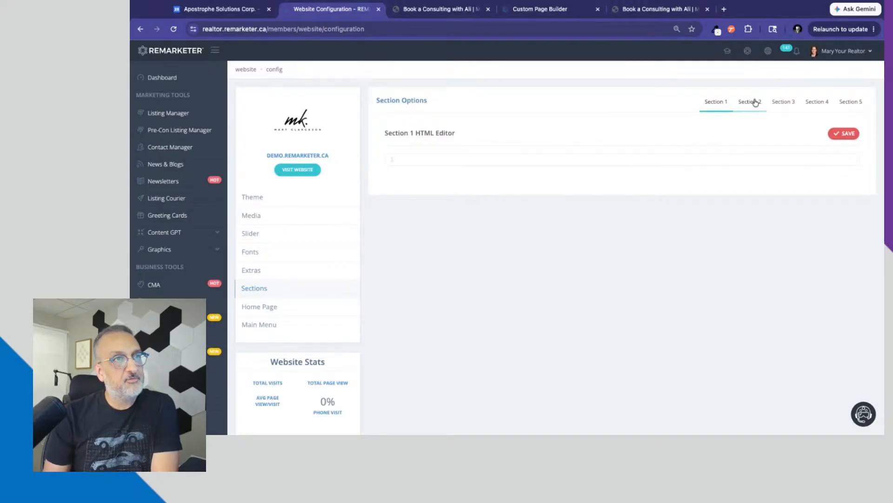
left_click(817, 101)
left_click(860, 102)
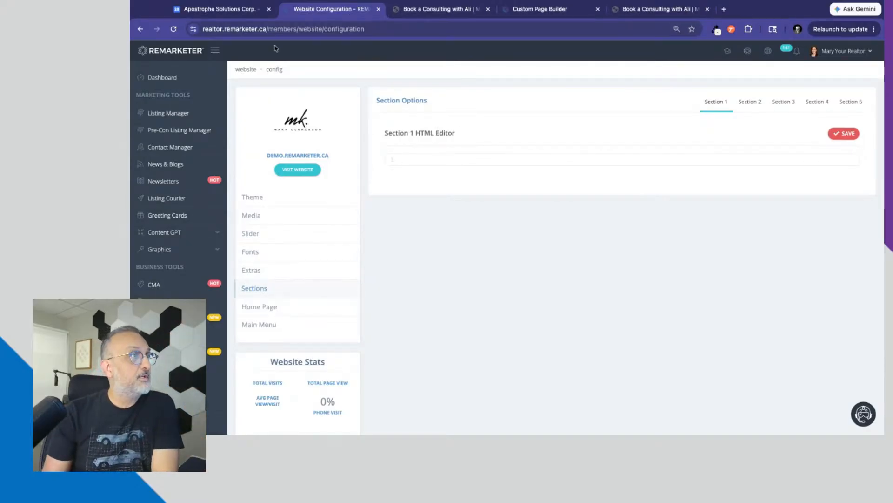
Copy the inline booking page embed code from Google Calendar and paste it into the Section 1 HTML editor
left_click(242, 9)
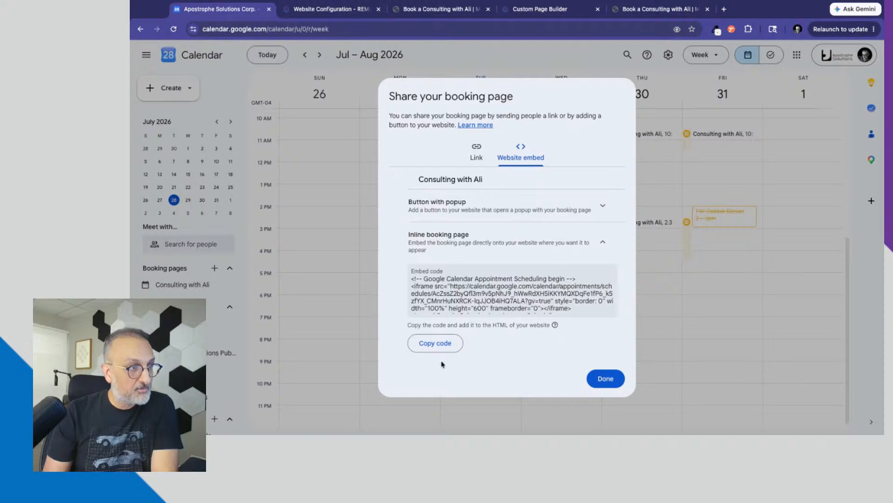
left_click(429, 343)
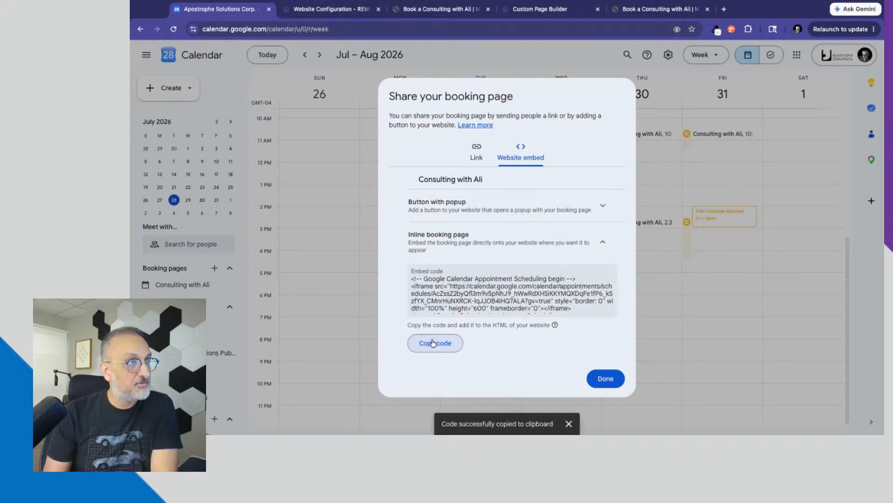
left_click(326, 11)
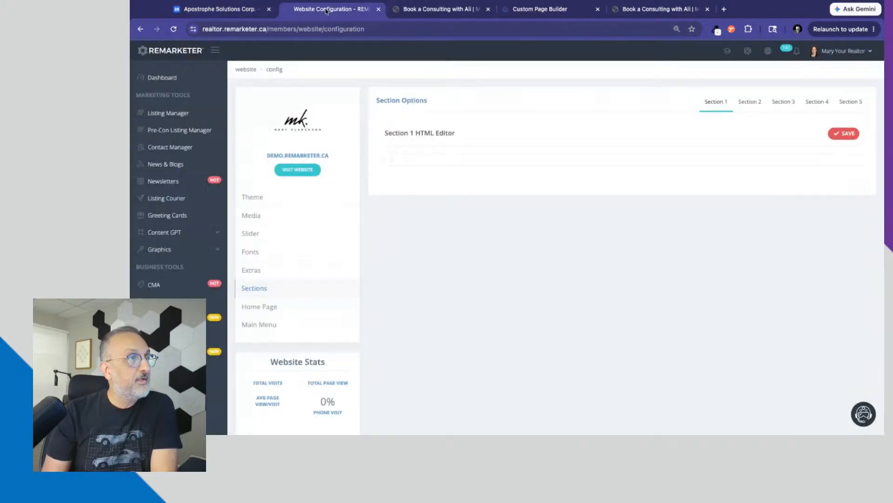
left_click(424, 155)
key("ctrl+v")
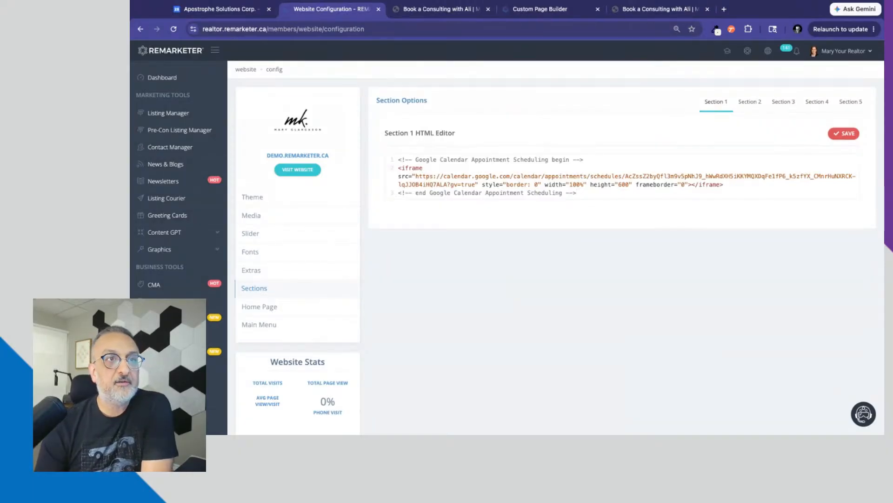
Set the booking iframe's height to 800 in the Section 1 code and save the section
left_click(620, 185)
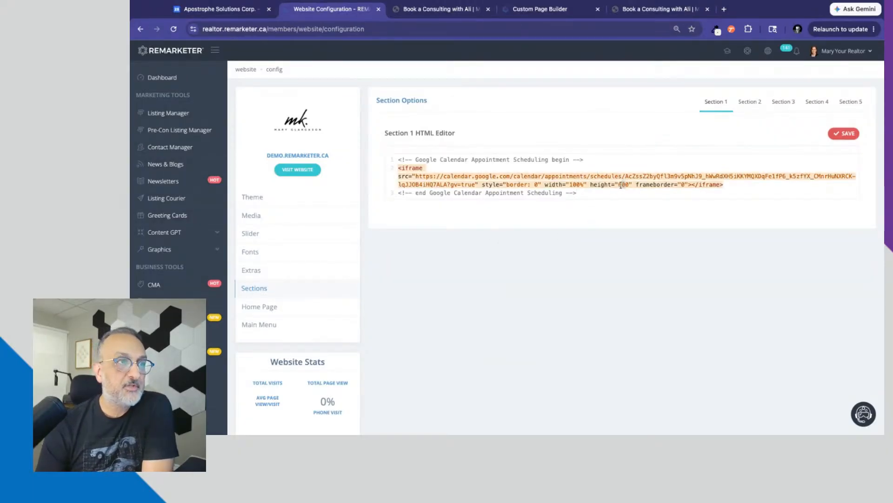
type("8")
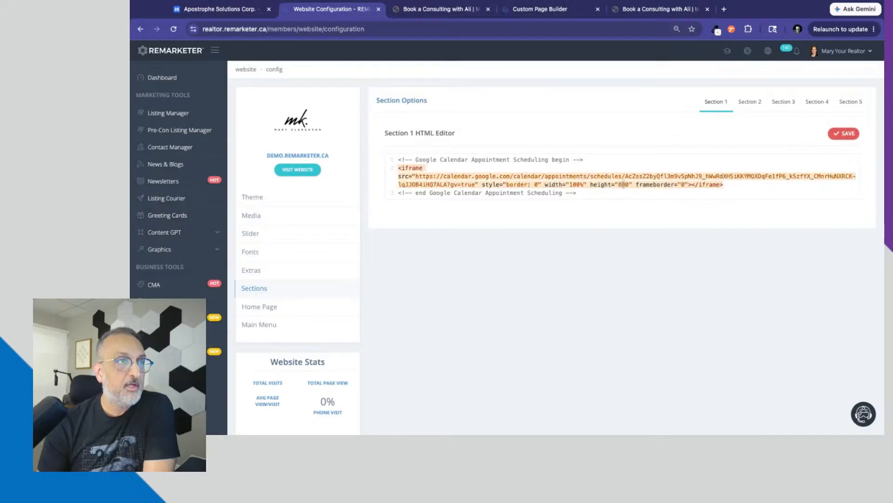
left_click(844, 134)
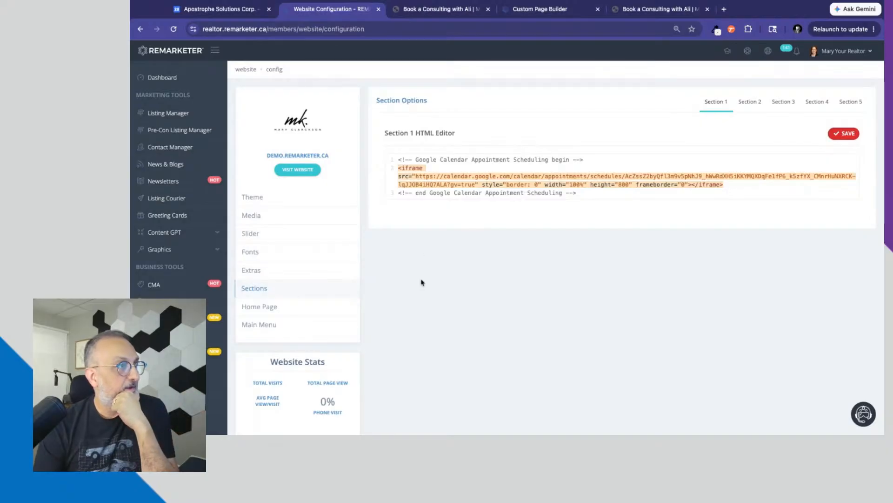
Move Custom Section 1 directly below Featured Properties in the home page structure and save the homepage options
left_click(264, 309)
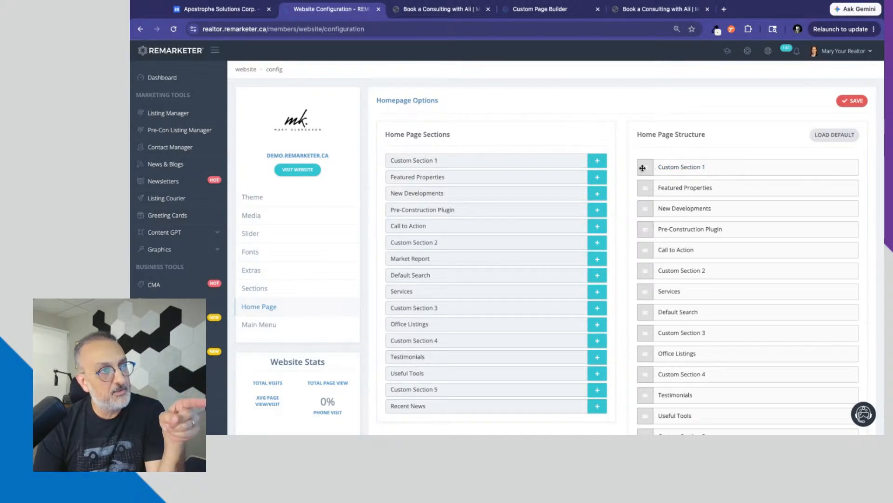
left_click_drag(645, 167, 645, 195)
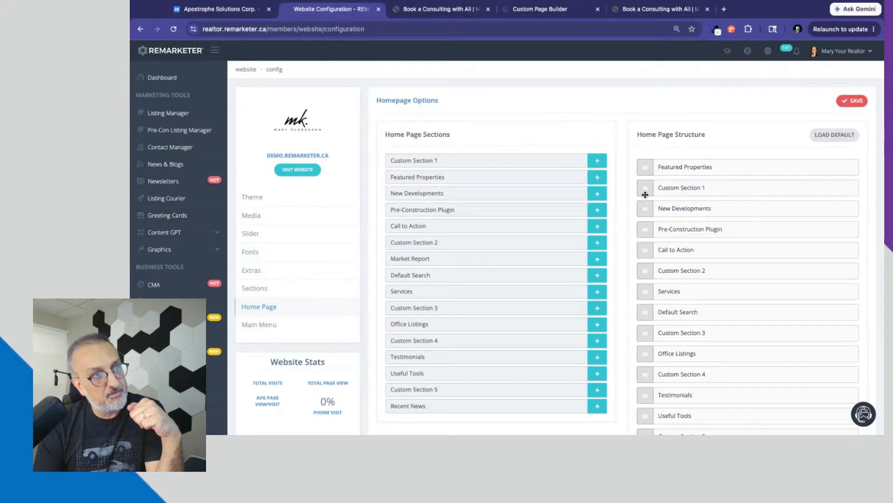
left_click(852, 101)
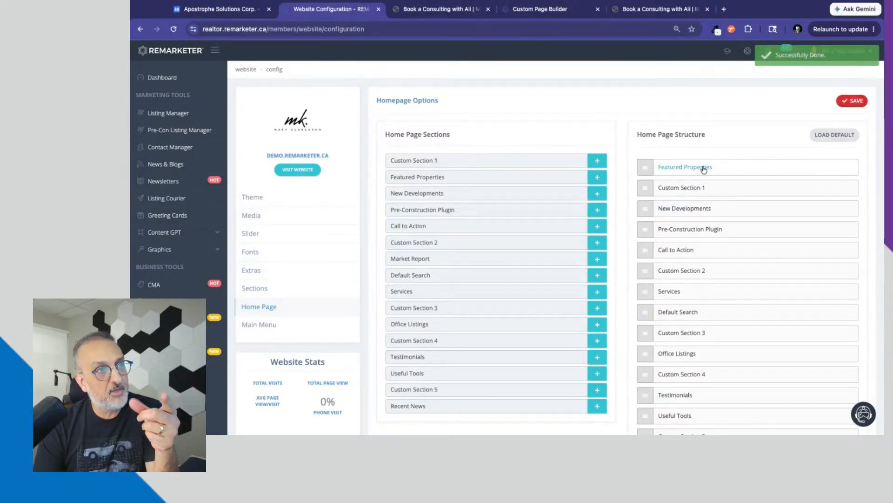
Close the custom page builder and review the embedded booking calendar below Featured Properties on the live home page
left_click(542, 18)
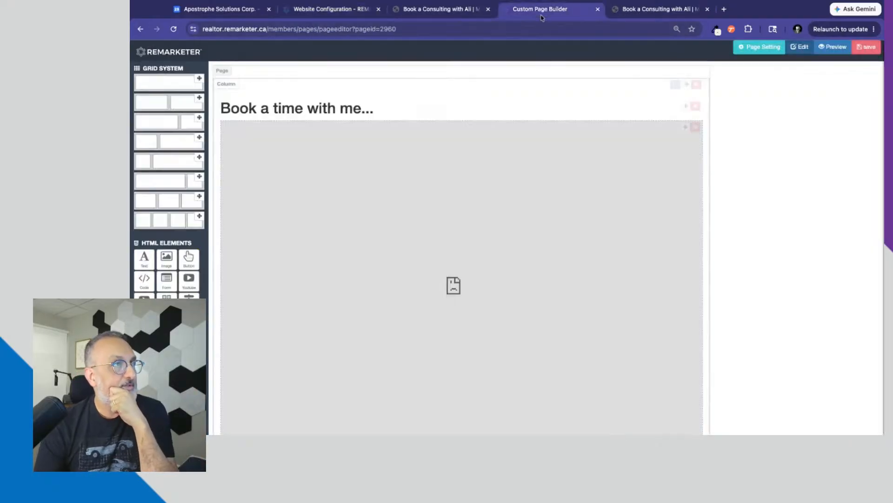
left_click(598, 9)
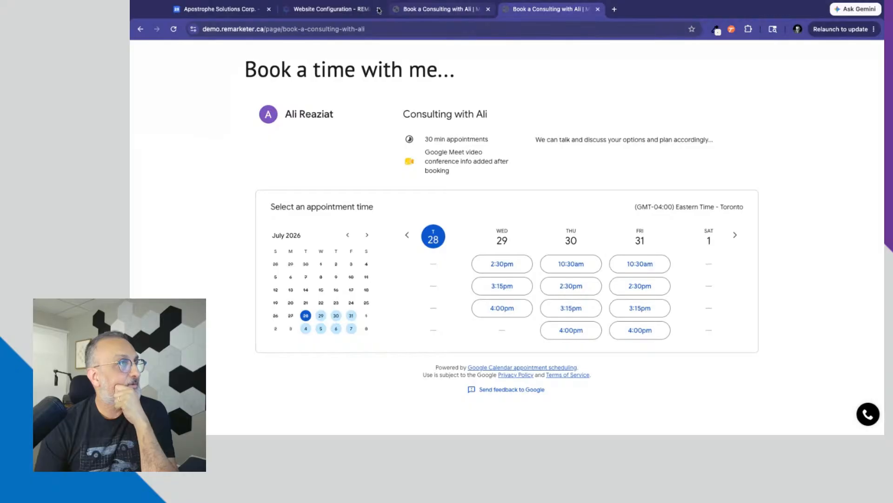
left_click(340, 10)
left_click(424, 9)
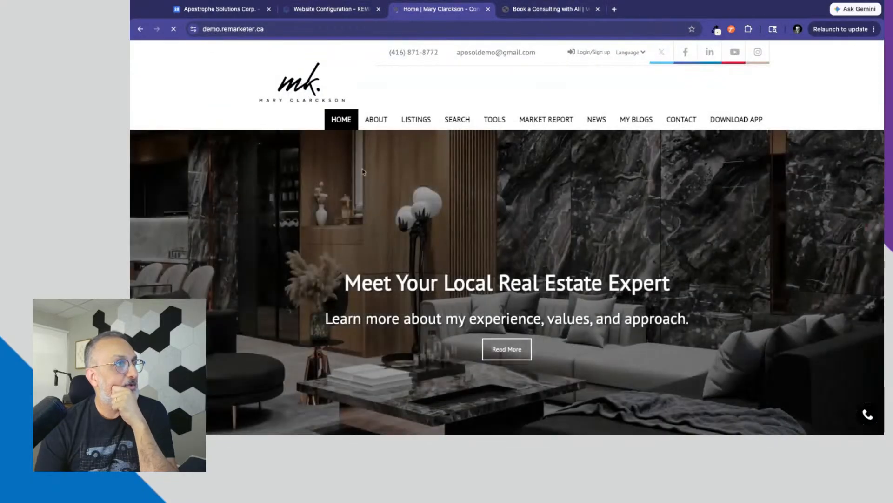
scroll(507, 237, "down", 5)
scroll(462, 256, "down", 1)
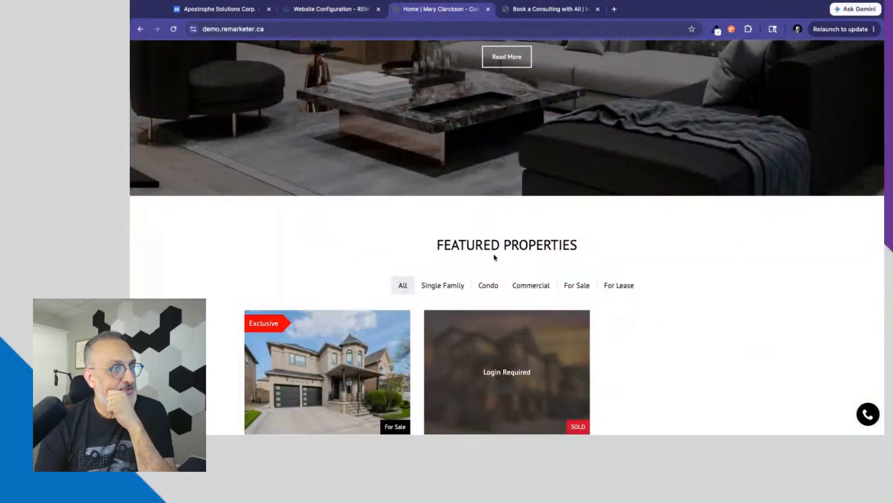
scroll(496, 253, "down", 9)
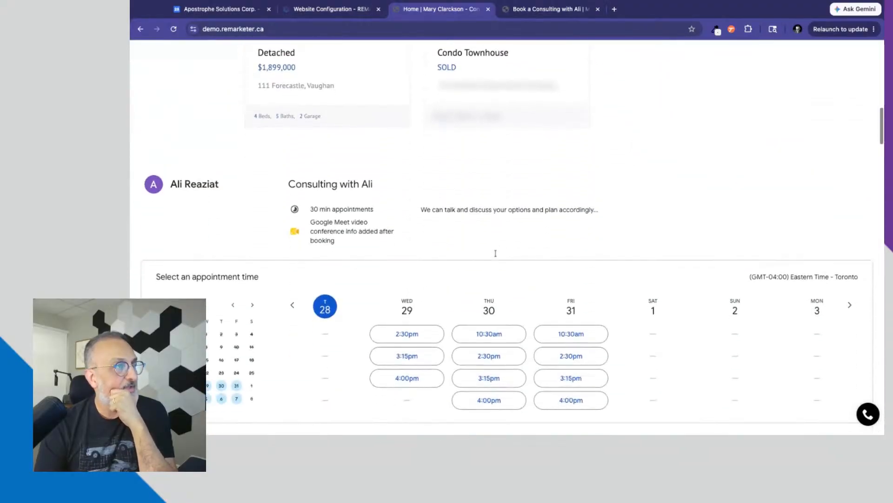
scroll(319, 131, "down", 1)
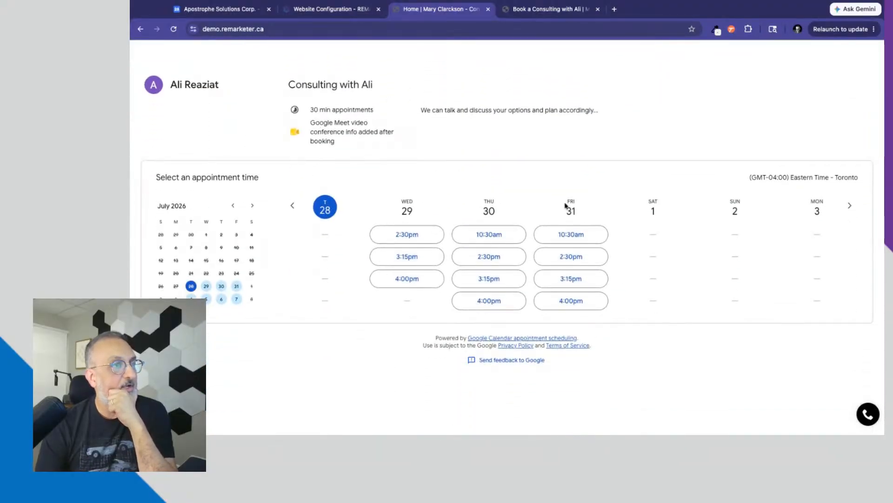
scroll(658, 344, "down", 15)
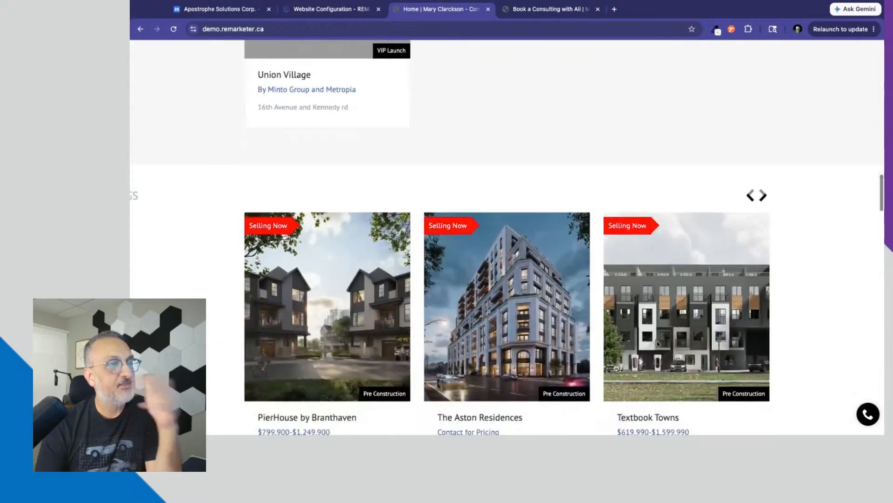
scroll(508, 237, "down", 12)
scroll(508, 237, "up", 20)
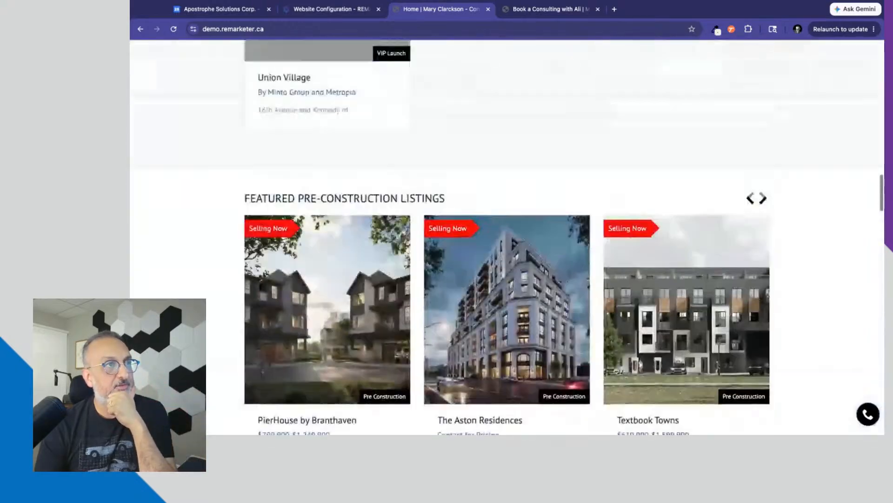
scroll(507, 237, "up", 10)
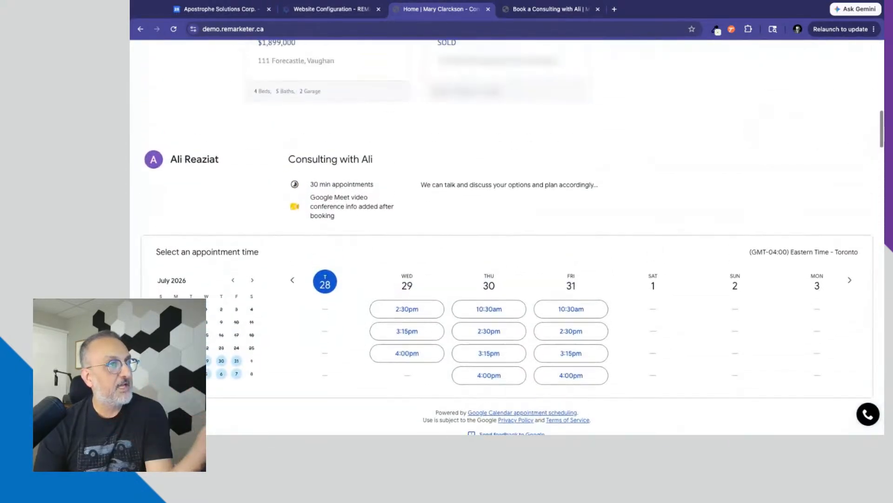
scroll(512, 237, "down", 1)
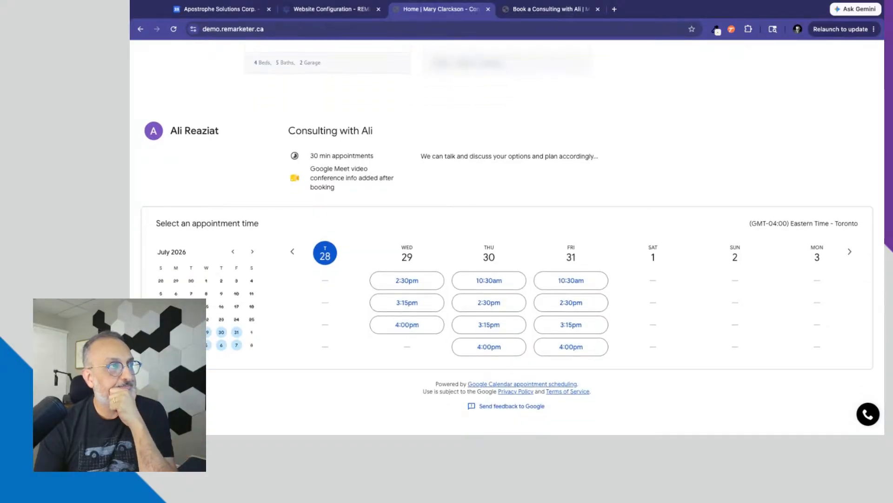
scroll(507, 237, "up", 20)
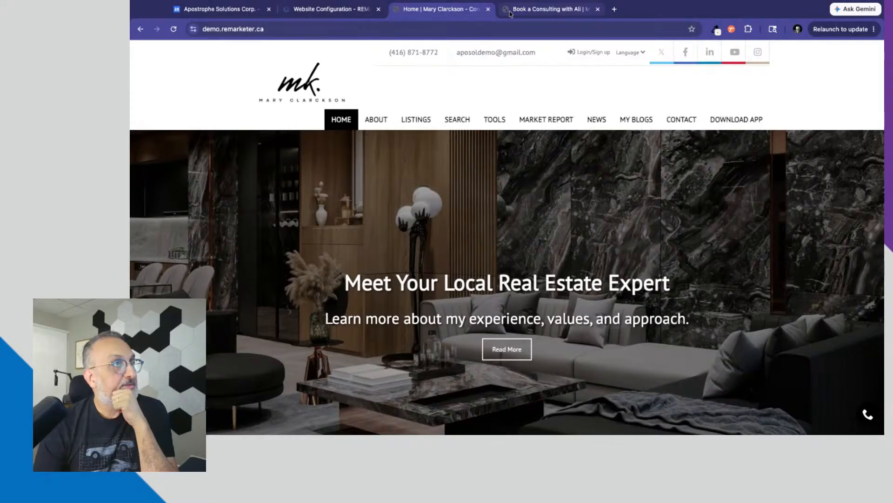
Return to the website configuration's section options and clear all the code in the Section 1 HTML editor
left_click(333, 11)
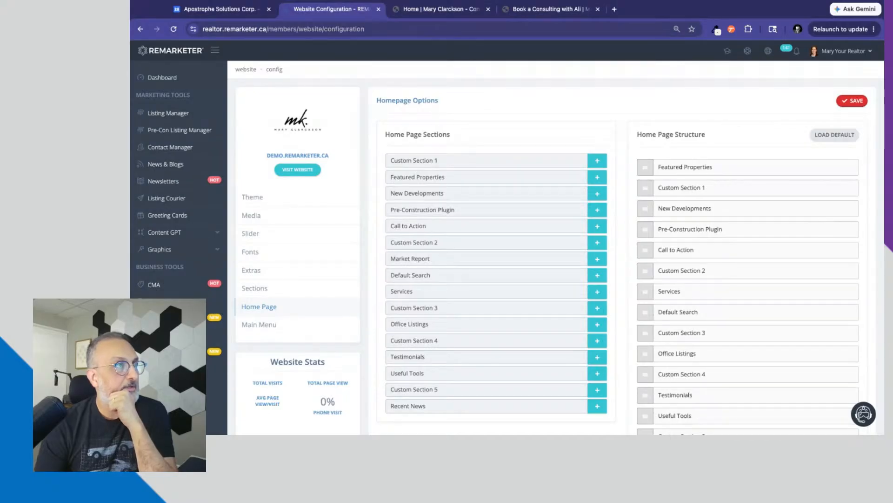
left_click(267, 292)
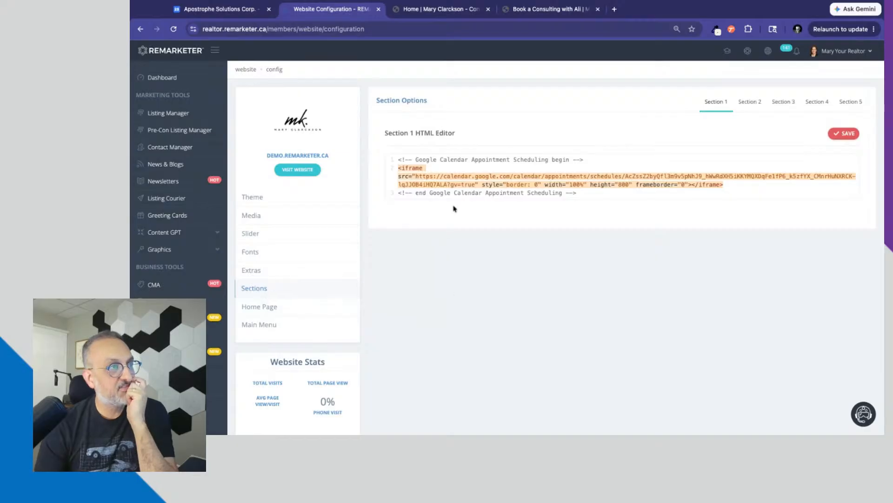
left_click(398, 159)
key("ctrl+a")
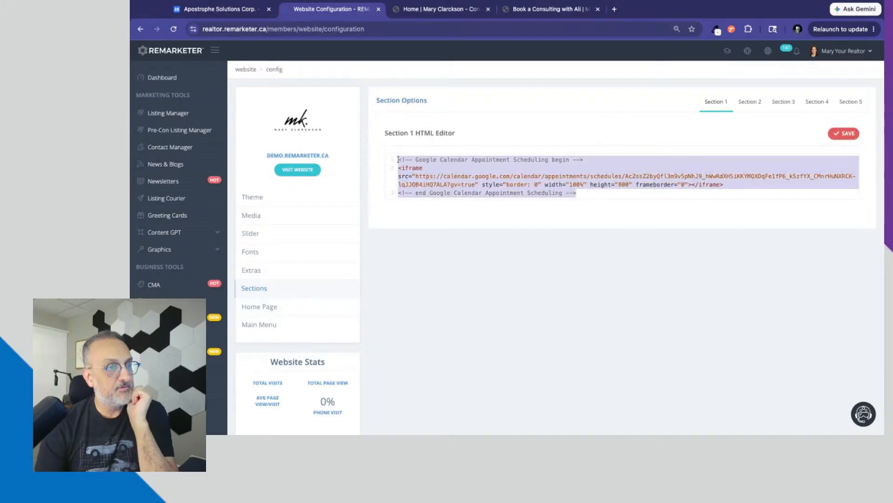
key("Delete")
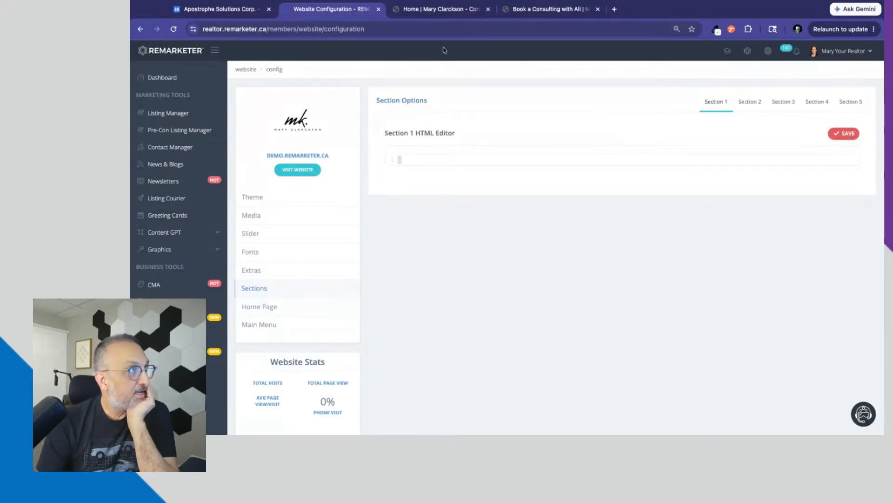
In Google Calendar's website embed options, choose the button with popup and set its color to Tangerine
left_click(240, 13)
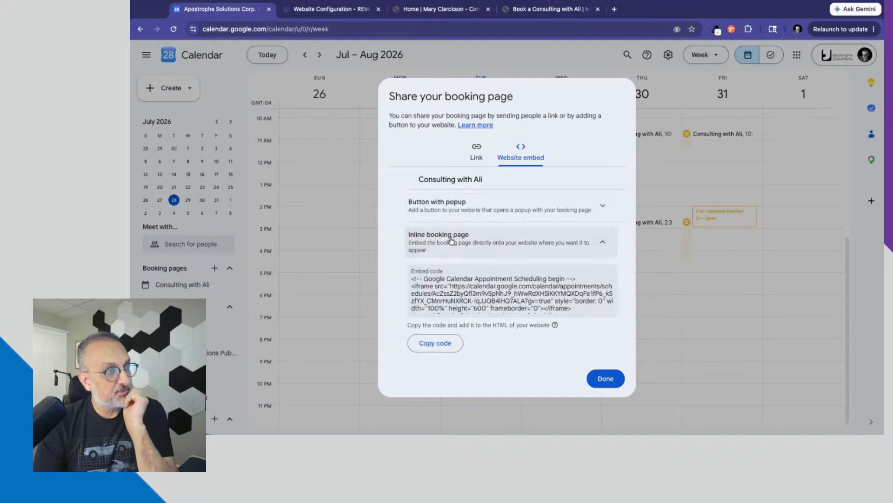
left_click(474, 208)
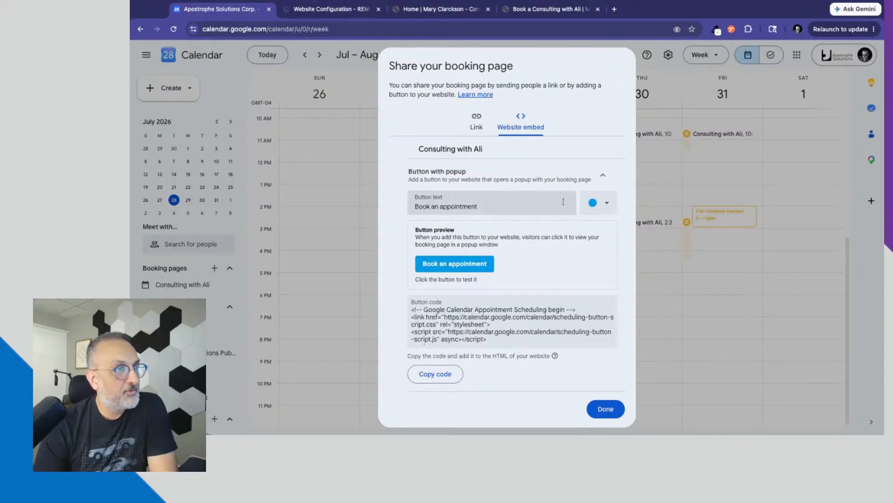
left_click(600, 202)
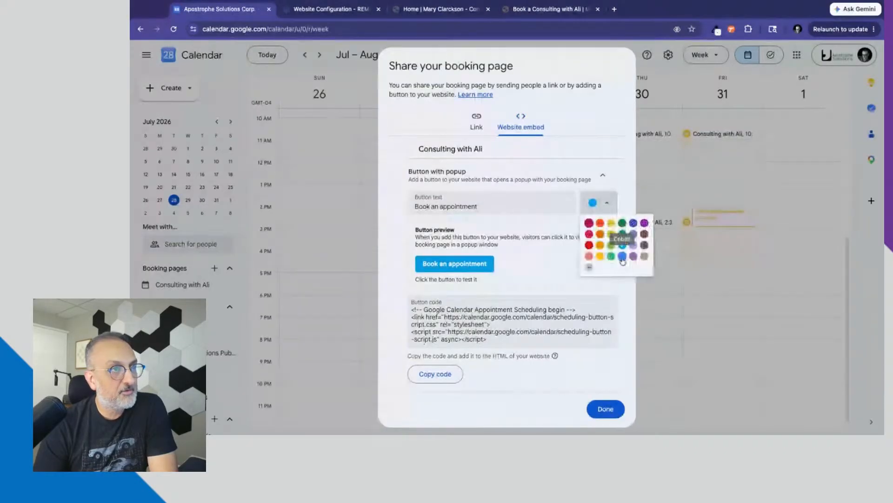
left_click(644, 245)
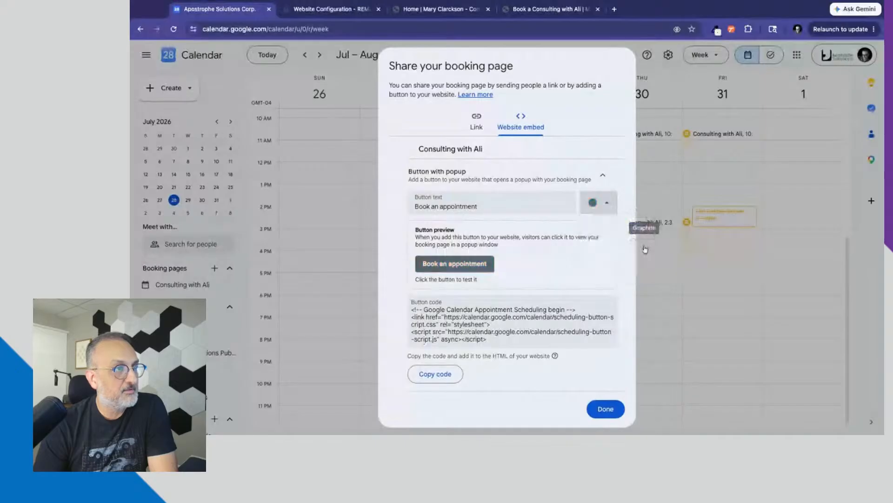
left_click(601, 202)
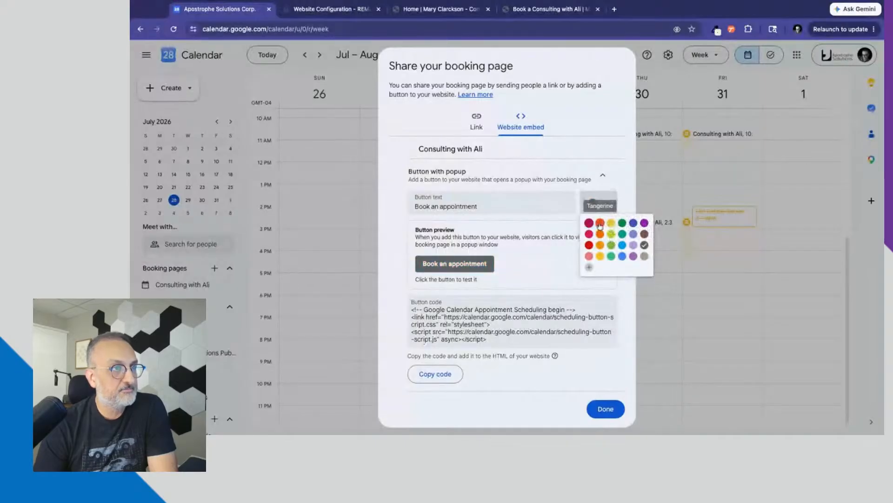
left_click(601, 234)
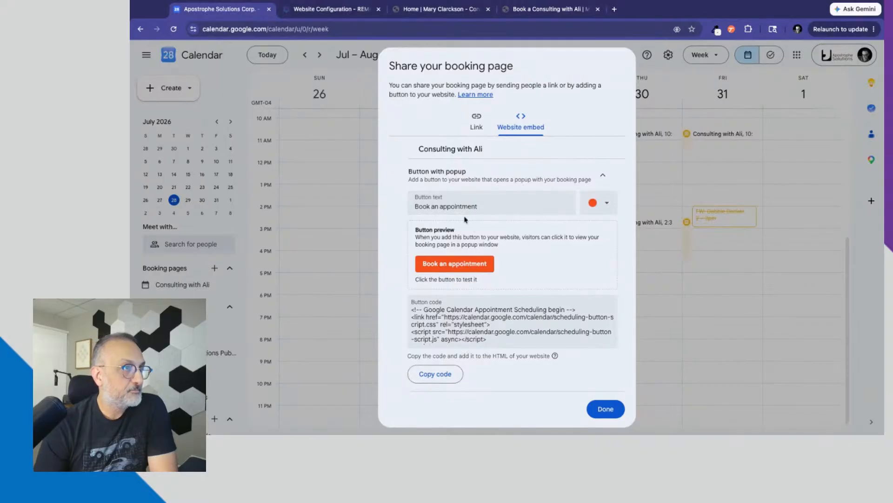
Set the popup button's text to "Book an appointment with me" and test the button preview
left_click(482, 207)
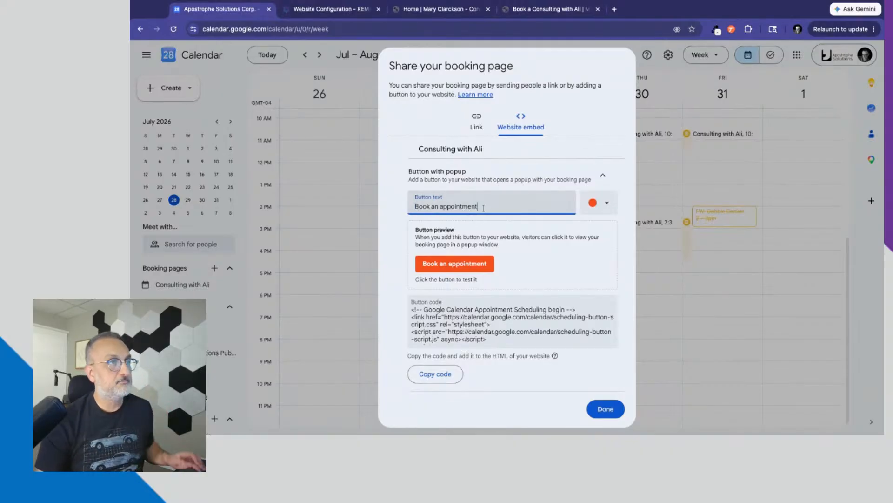
type("wi")
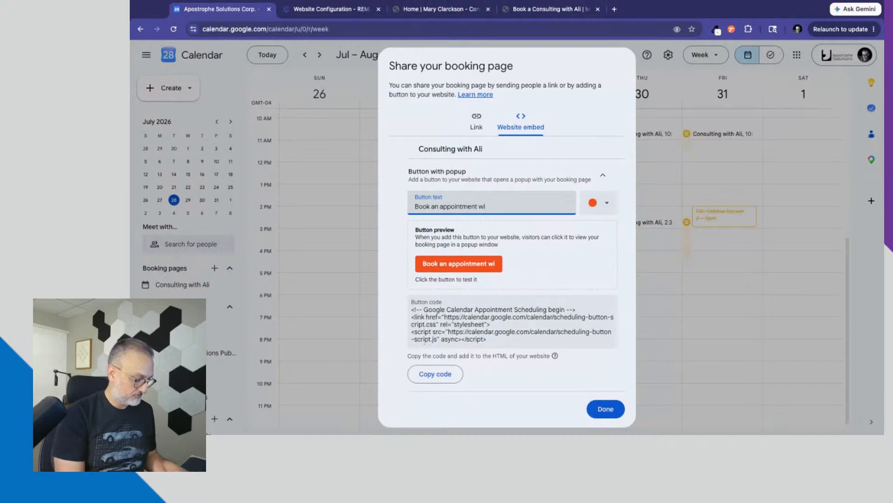
type("th me")
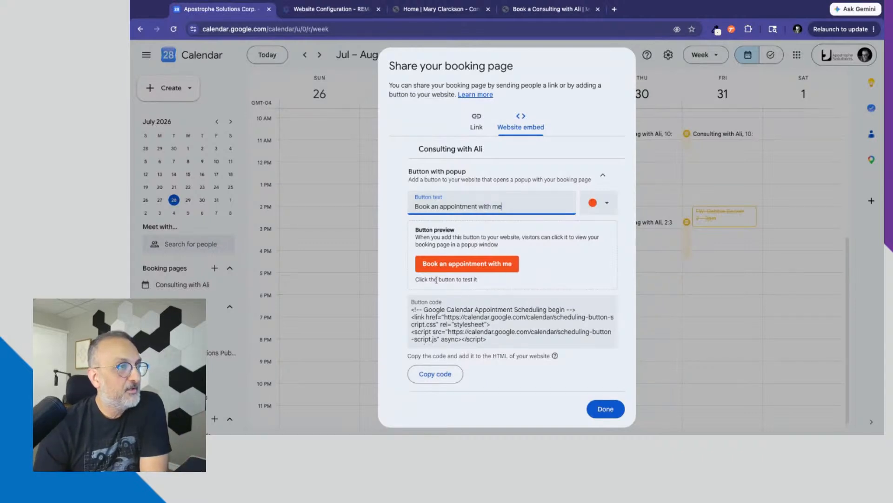
left_click(473, 265)
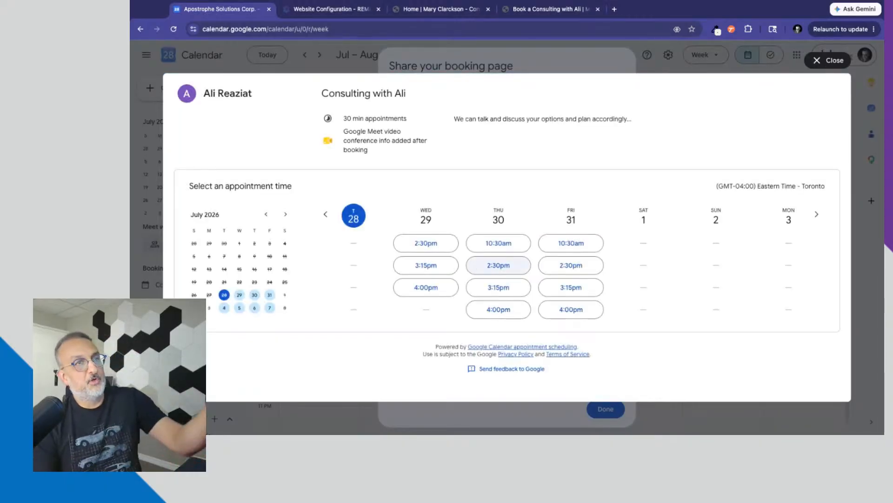
left_click(825, 65)
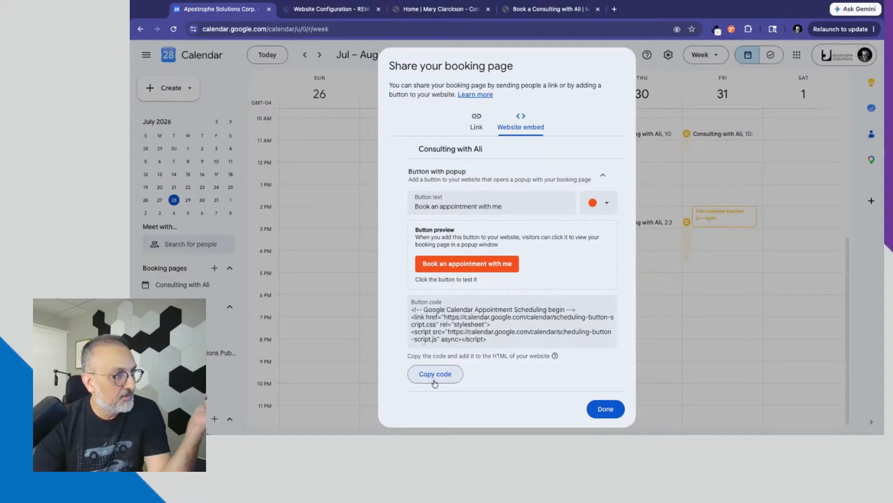
Copy the popup button code into the website configuration's Section 1 HTML editor and save the section
left_click(435, 374)
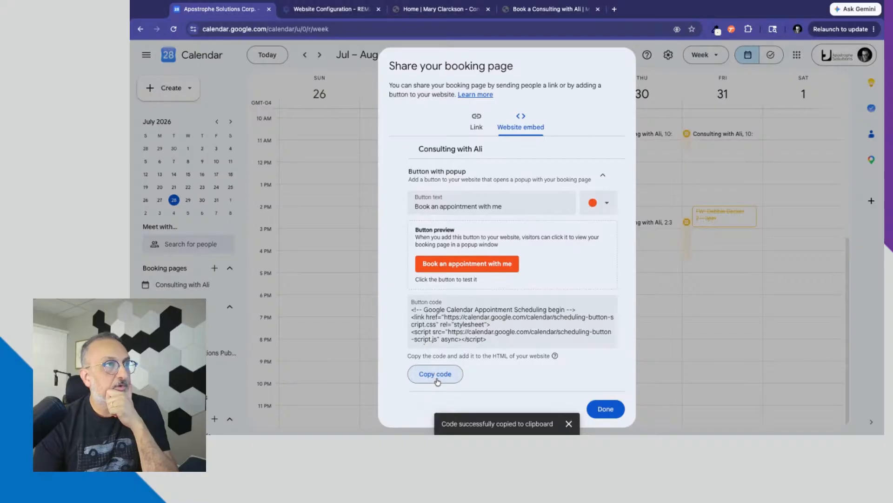
left_click(332, 10)
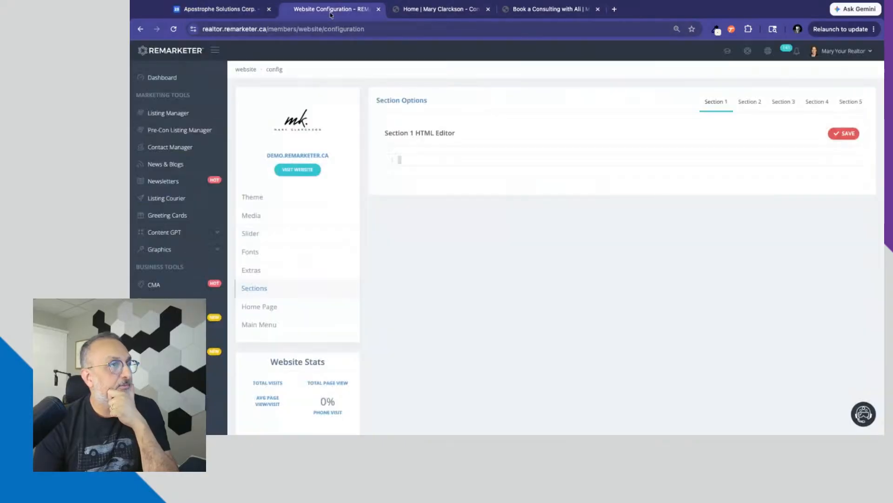
key("ctrl+v")
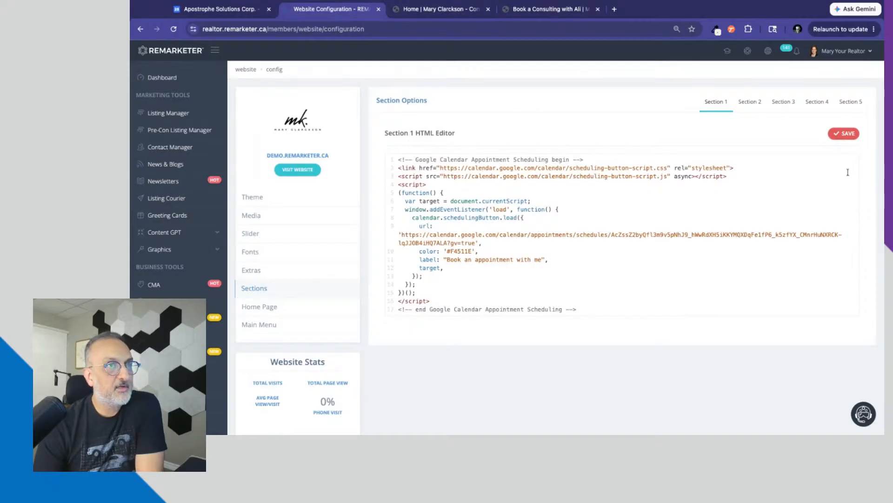
left_click(846, 135)
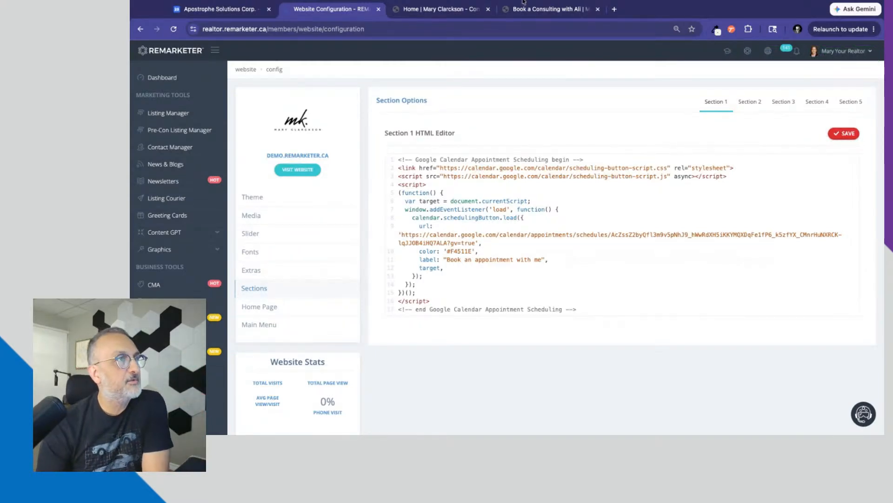
Reload the live home page and test the "Book an appointment with me" button below Featured Properties, closing its booking popup
left_click(432, 10)
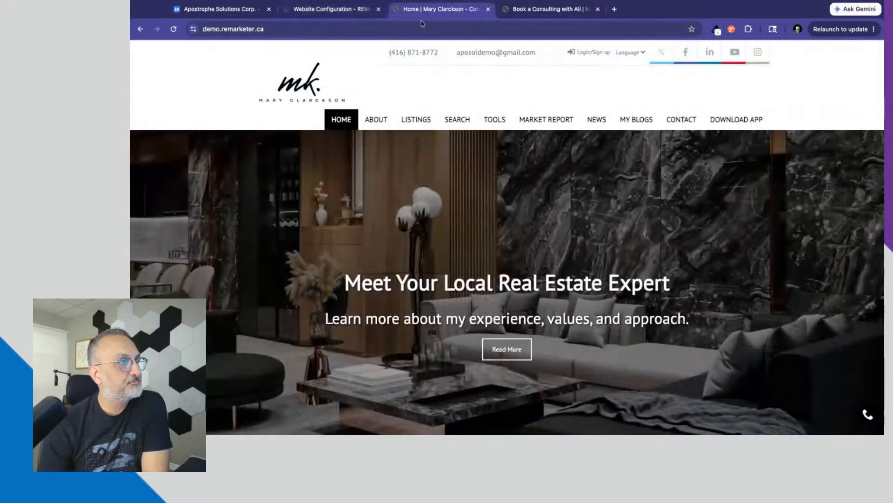
left_click(173, 30)
scroll(421, 254, "down", 6)
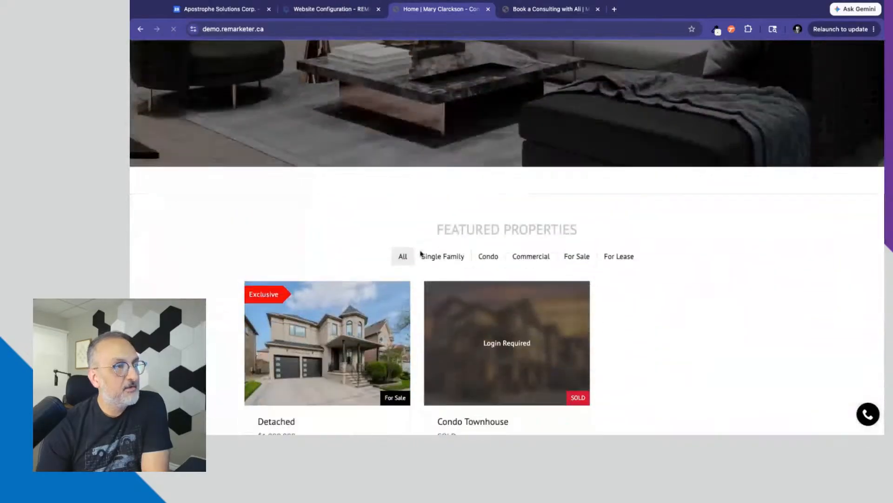
scroll(421, 253, "down", 6)
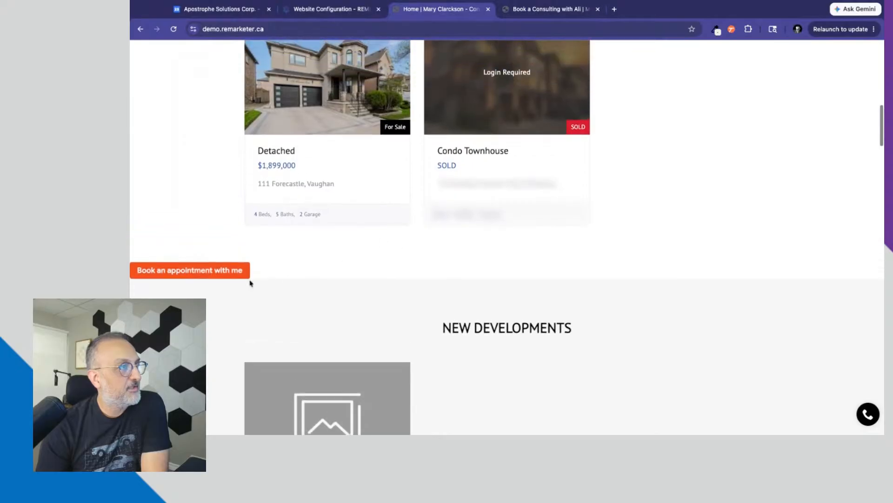
left_click(200, 274)
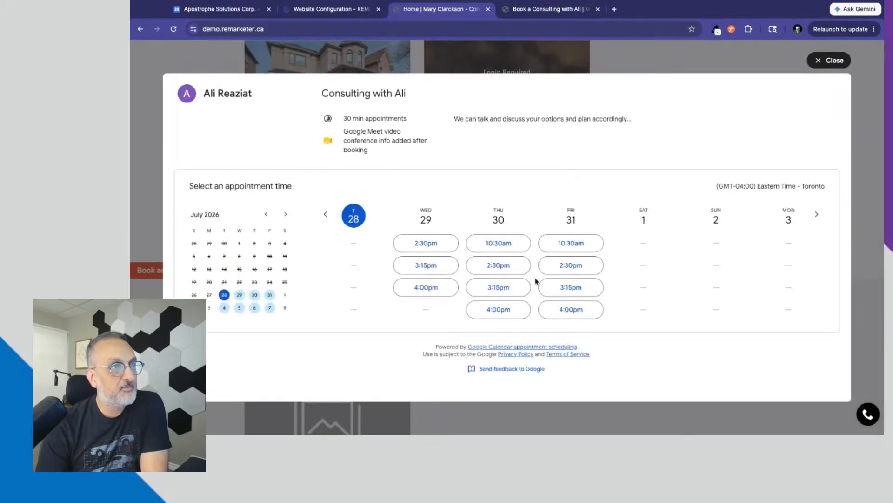
left_click(835, 61)
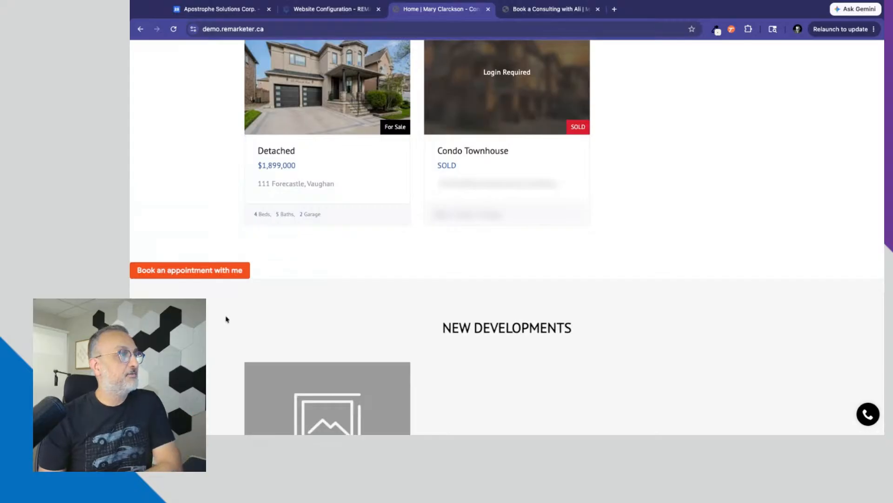
Delete all the appointment scheduling code from the website configuration's Section 1 HTML editor and save the section
left_click(333, 10)
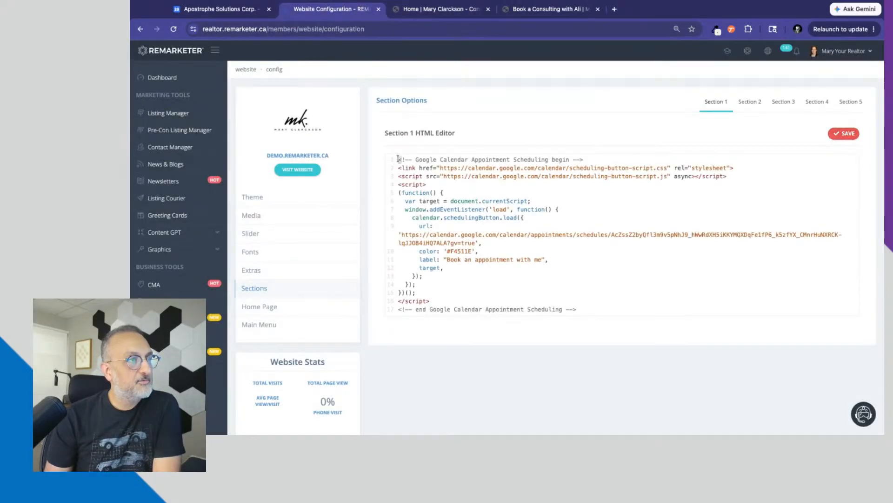
left_click_drag(398, 159, 578, 311)
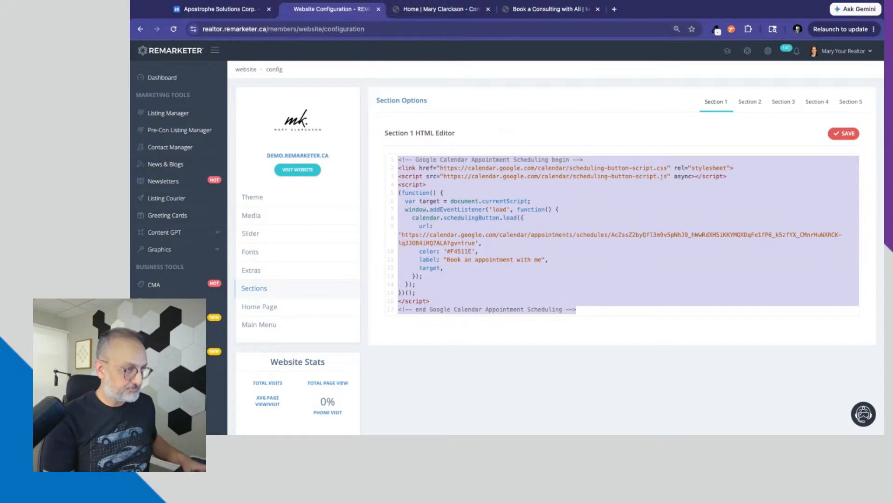
key("Delete")
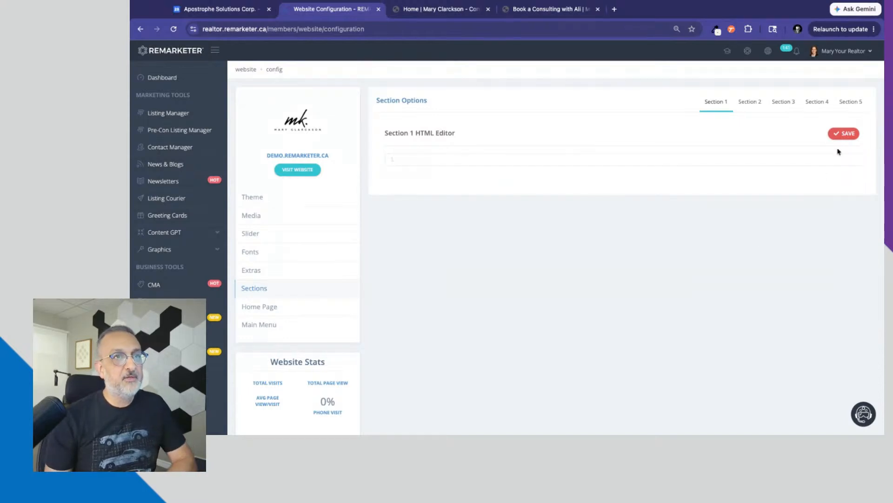
left_click(844, 133)
Create a new website custom page and set its page title to "Appointment Button"
scroll(340, 275, "down", 3)
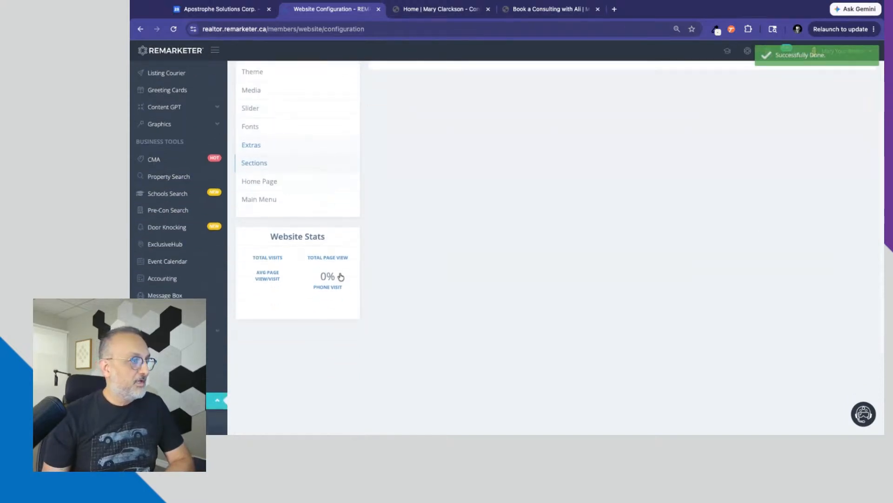
scroll(340, 276, "down", 3)
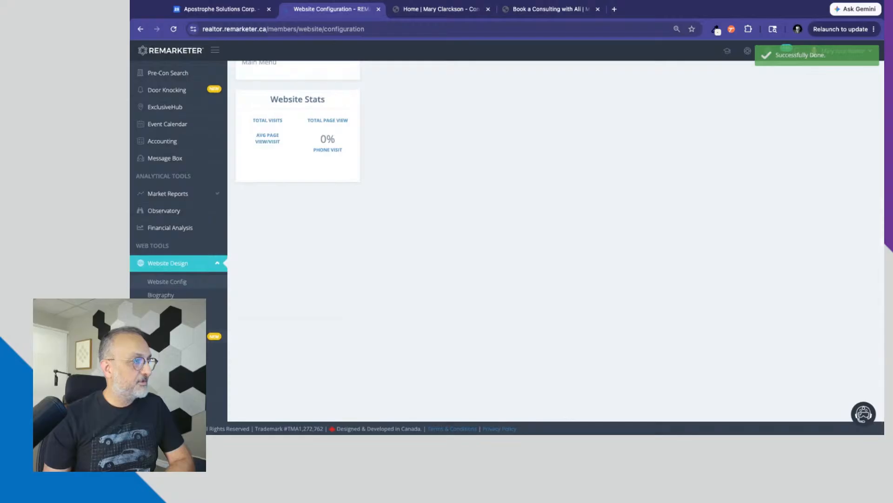
left_click(163, 336)
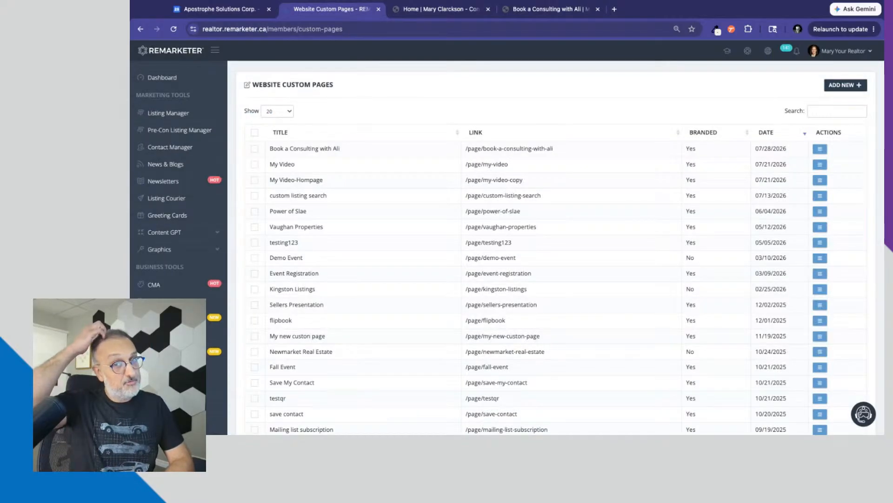
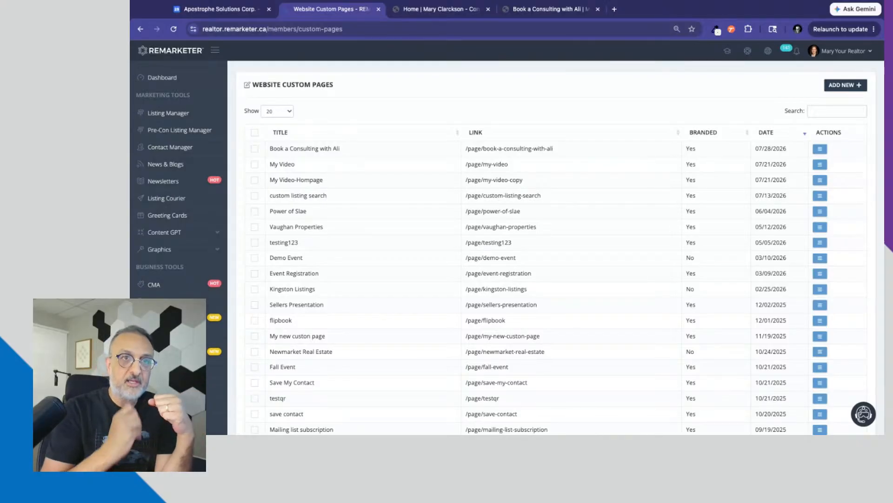
left_click(843, 85)
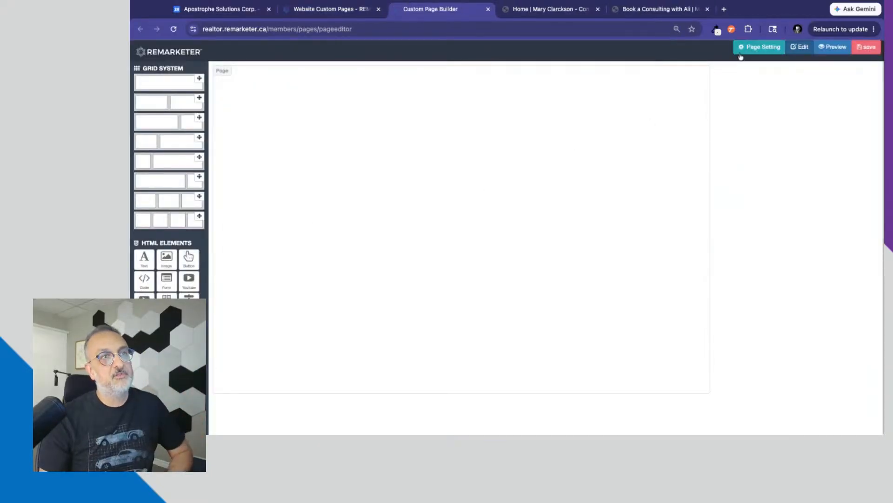
left_click(759, 48)
left_click(720, 131)
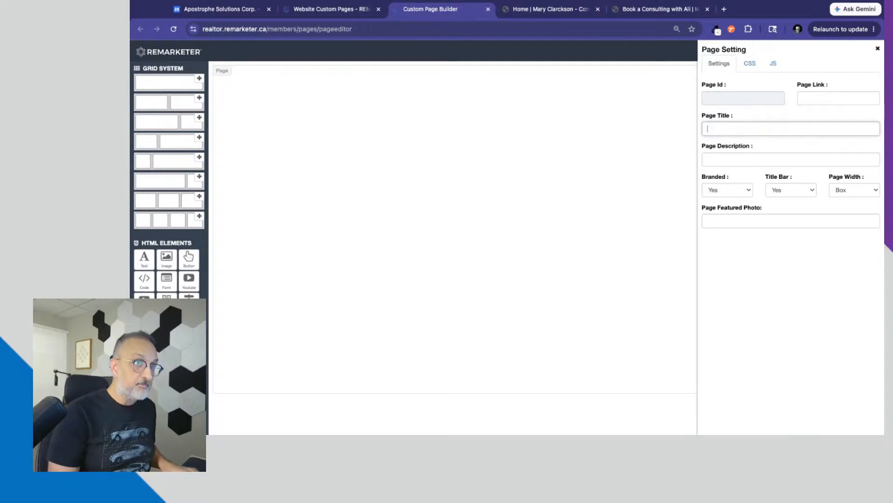
type("Appointm")
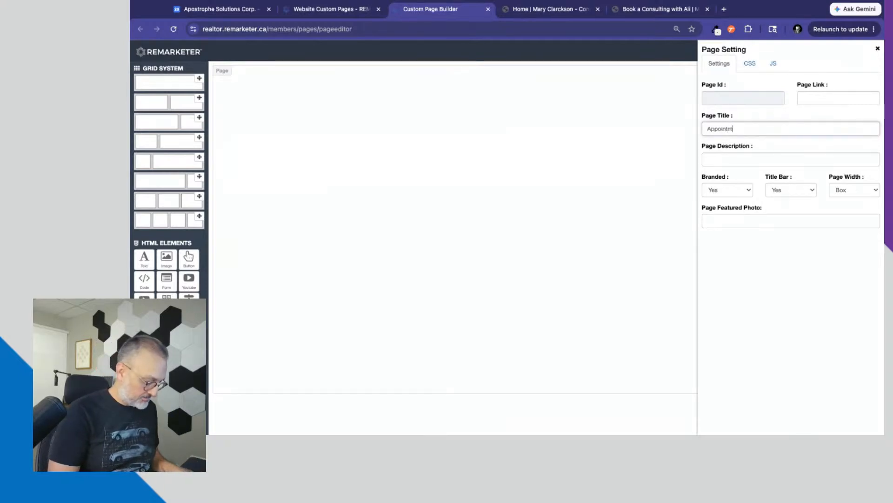
type("ent Button")
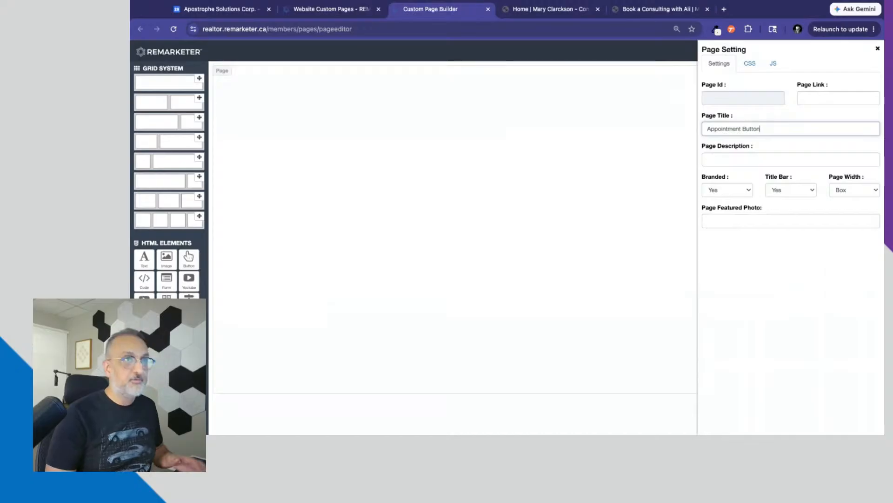
left_click(878, 49)
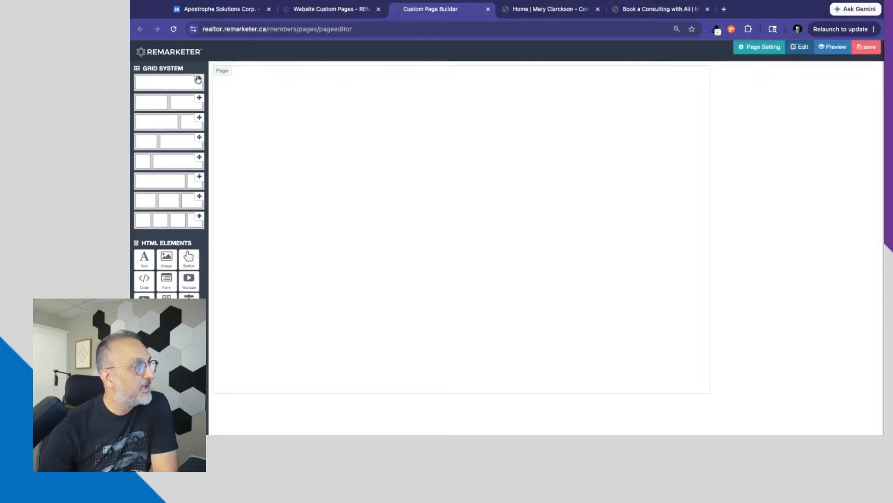
Add a full-width single-column row to the page, place a text element in it and open that element's settings
left_click_drag(198, 80, 366, 252)
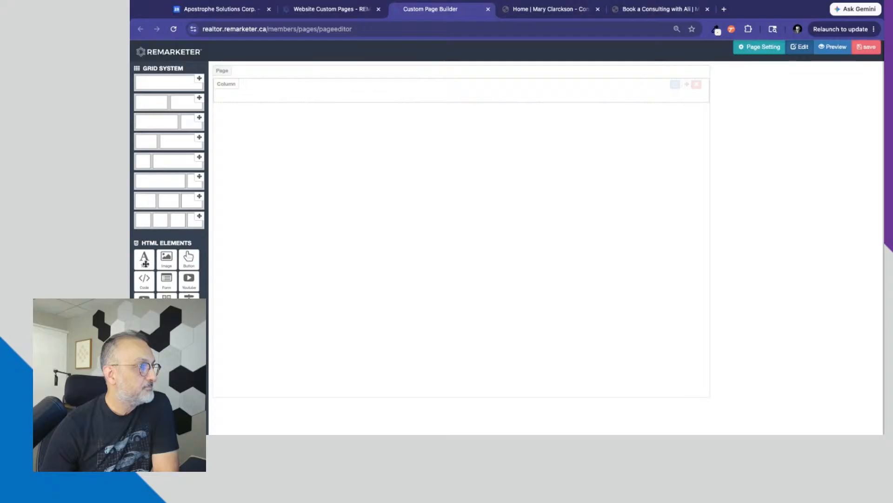
left_click_drag(146, 263, 383, 90)
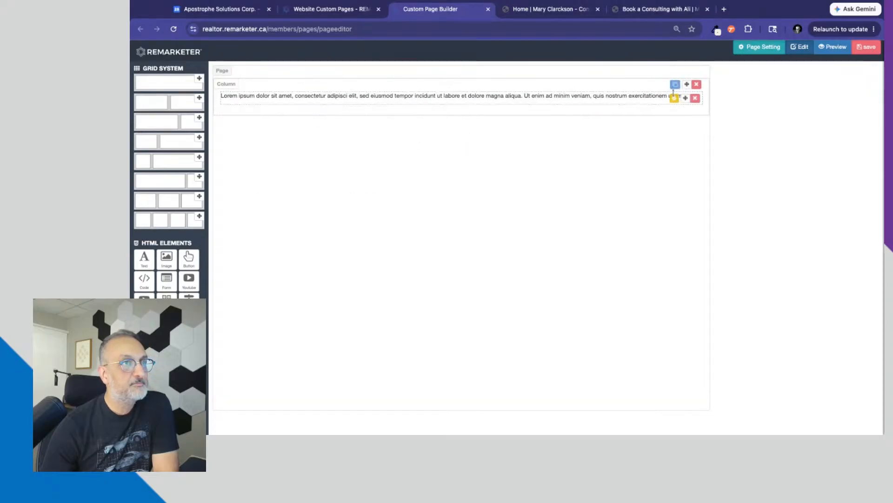
left_click(675, 97)
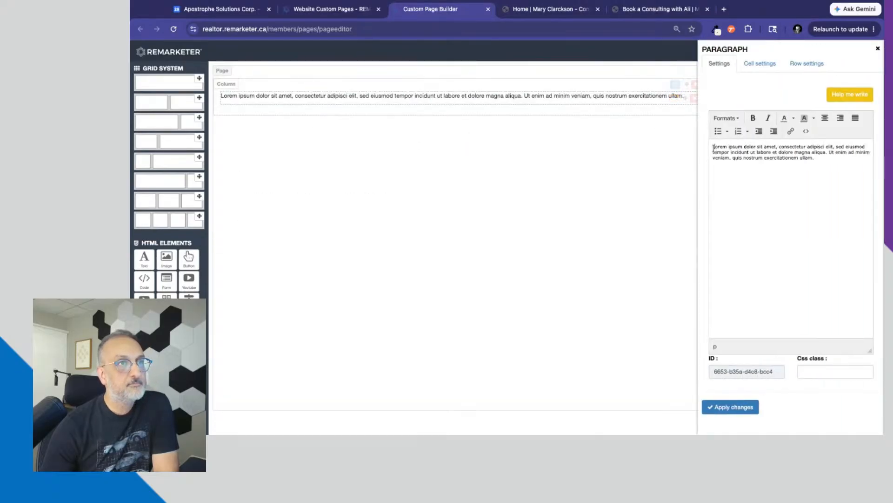
Replace the placeholder paragraph in the text editor with "Book a time"
triple_click(714, 148)
key("BackSpace")
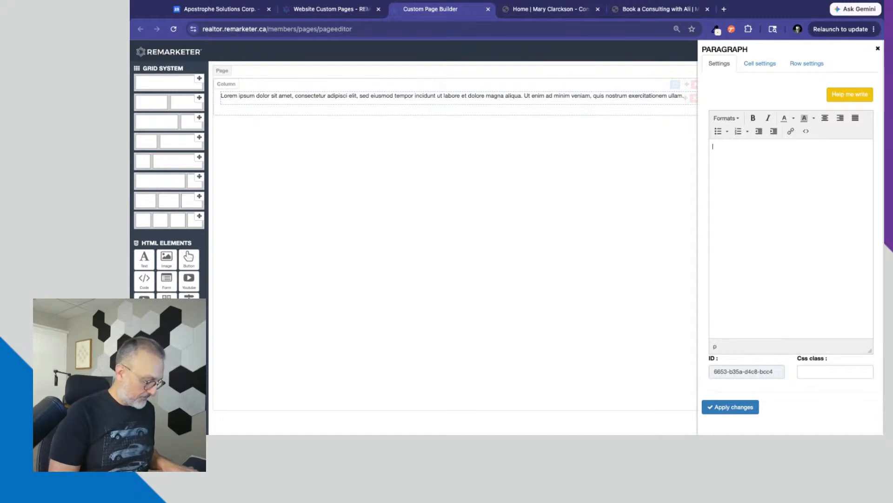
type("Boo")
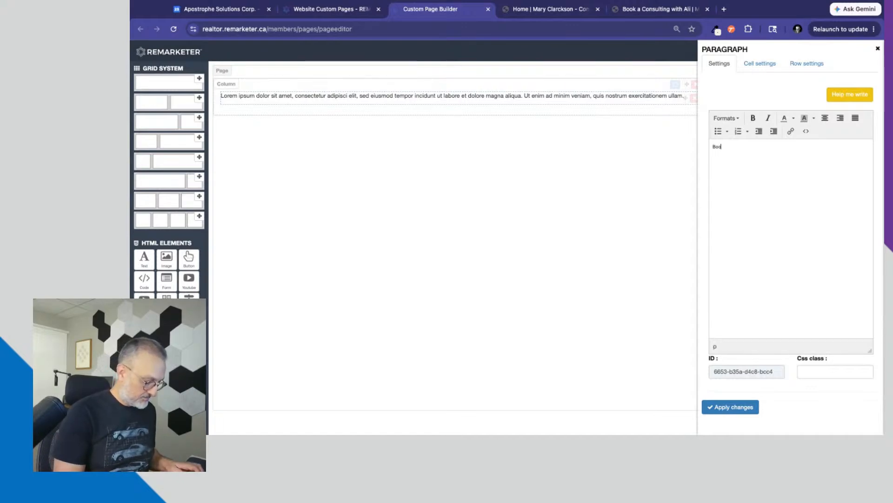
type("k a time")
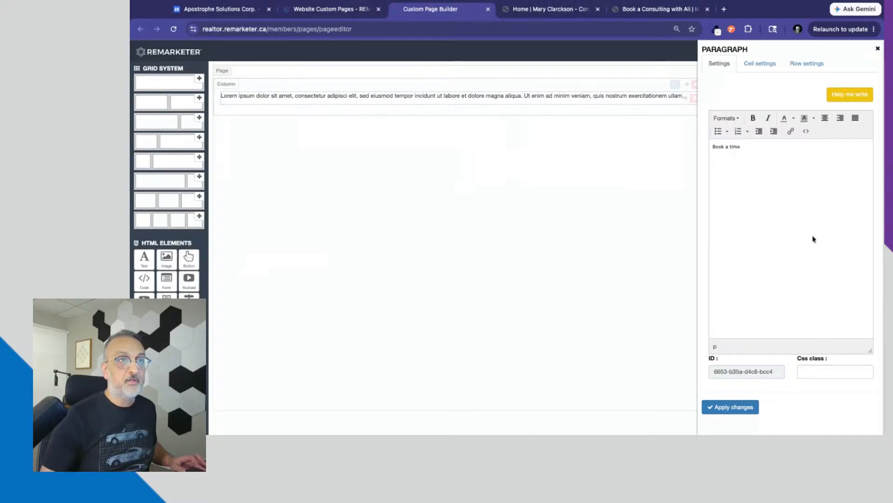
Describe landing page content in the writing wizard: book a consulting time with me, discuss home buying and selling options, take it further, no strings attached
left_click(854, 95)
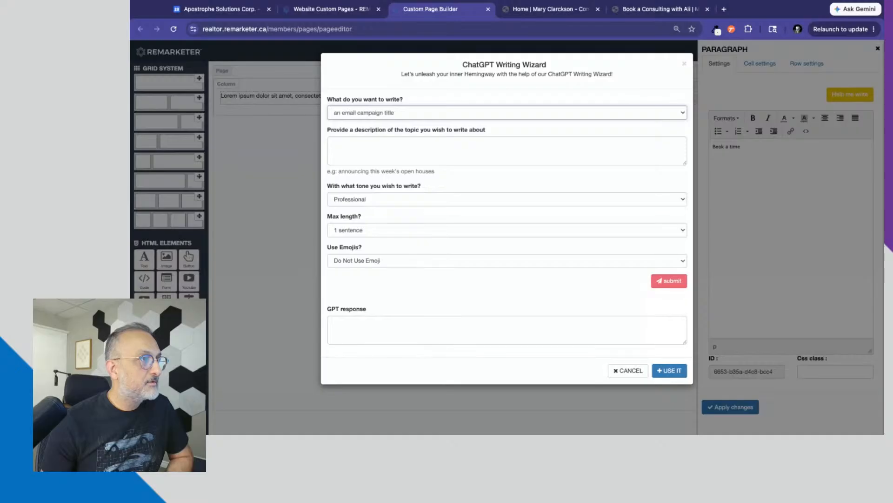
left_click(477, 160)
left_click(395, 143)
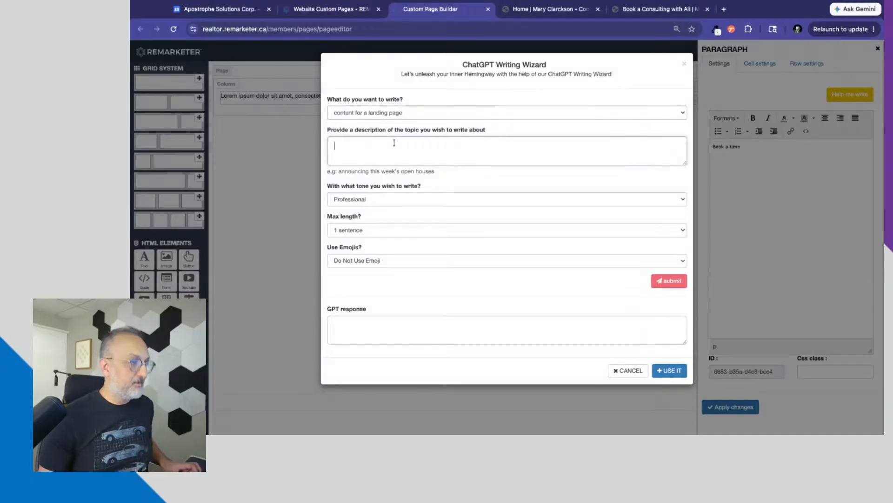
type("Book a ")
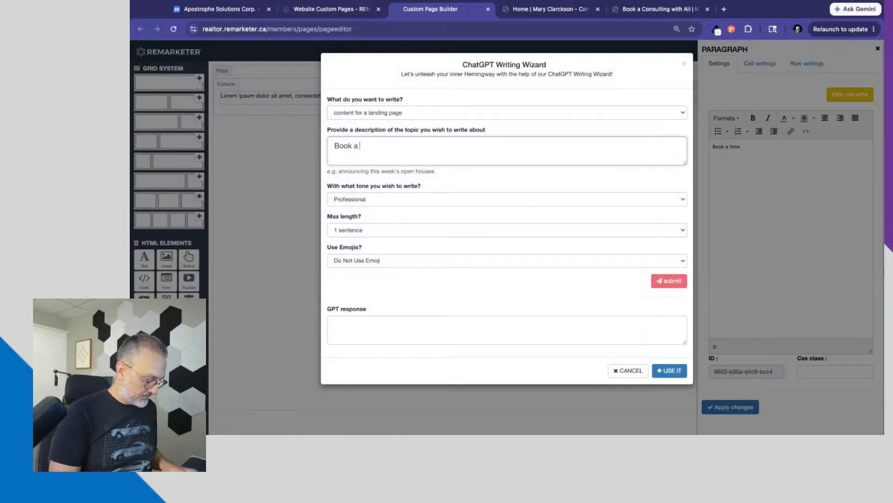
type("consulting")
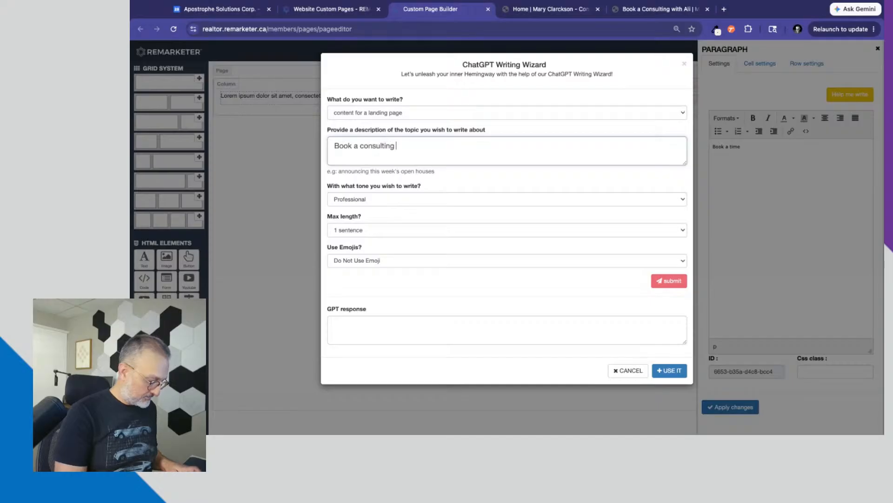
type(" time with me")
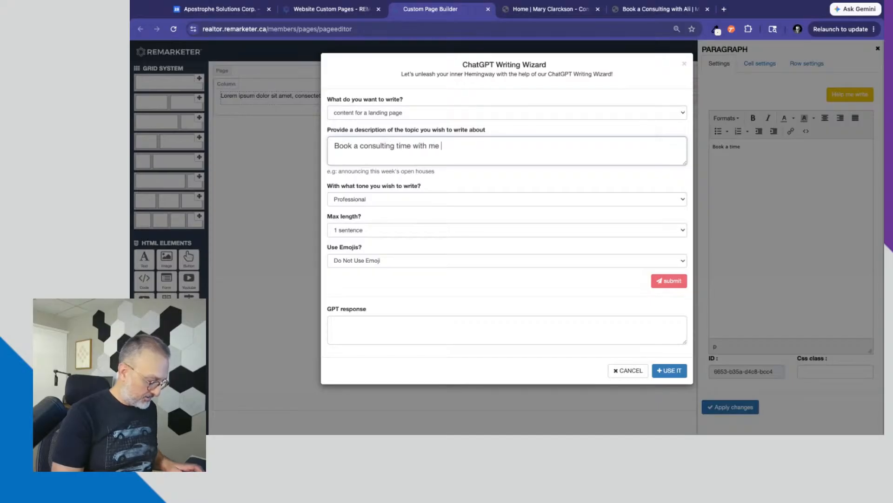
type(" we can di")
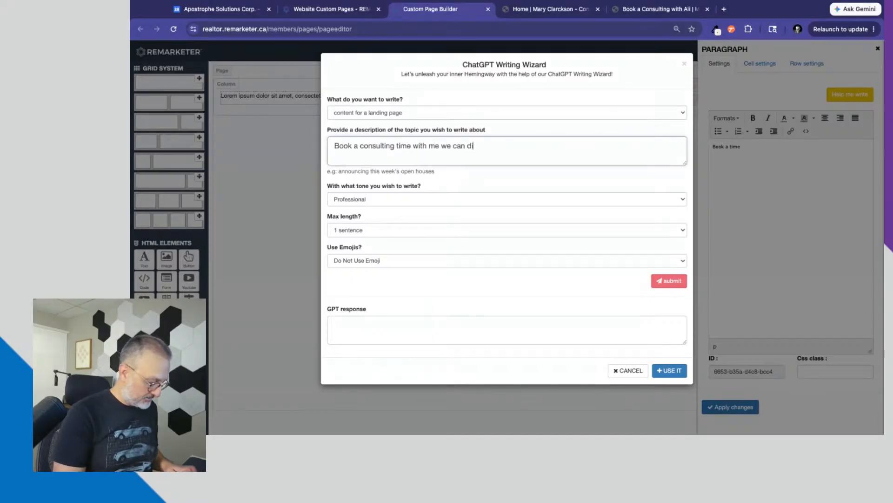
type("scuss your home bu")
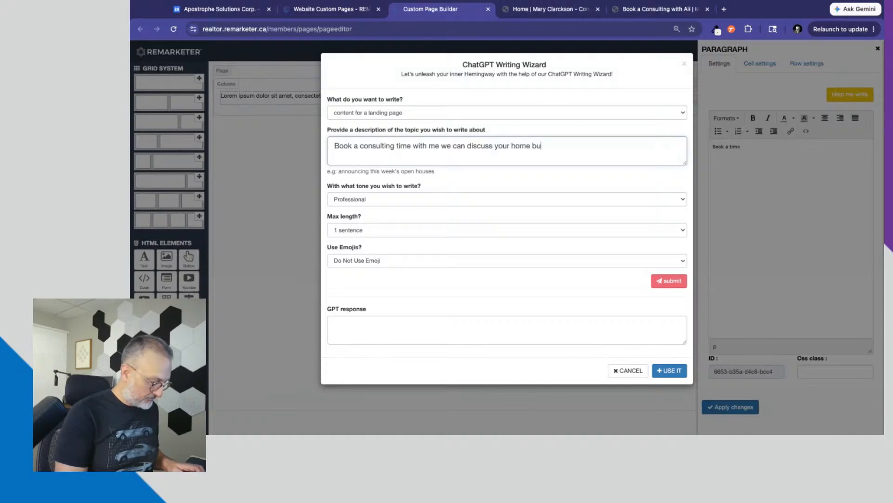
type("ying and sell")
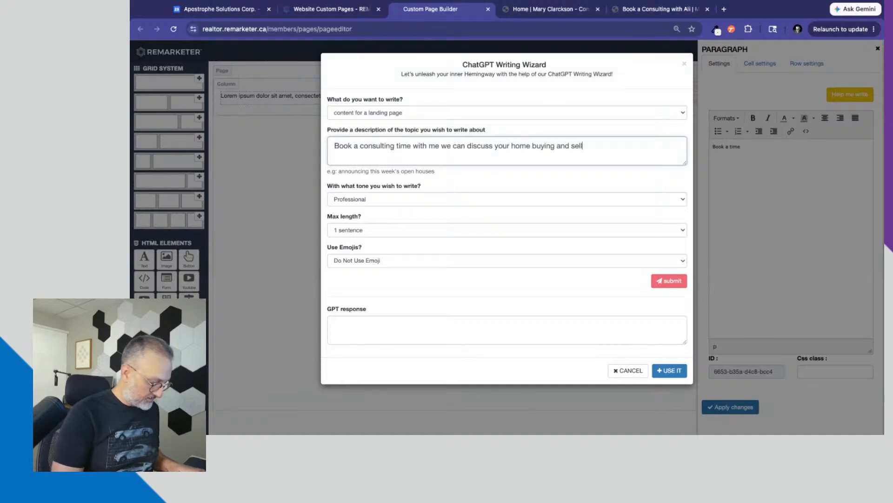
type("ing optio")
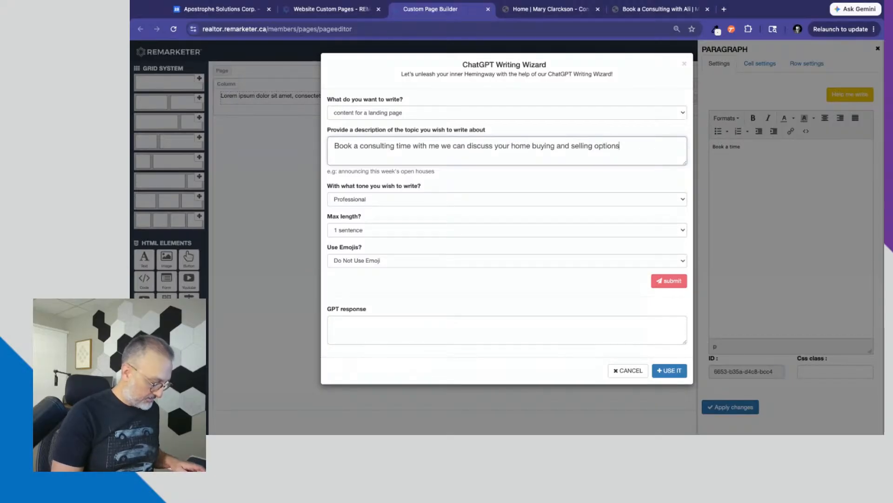
type("ns and then ")
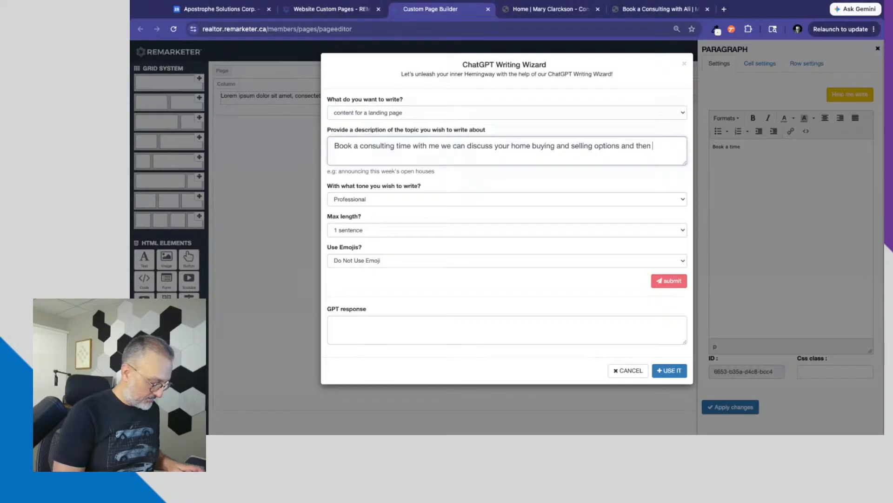
type("take it f")
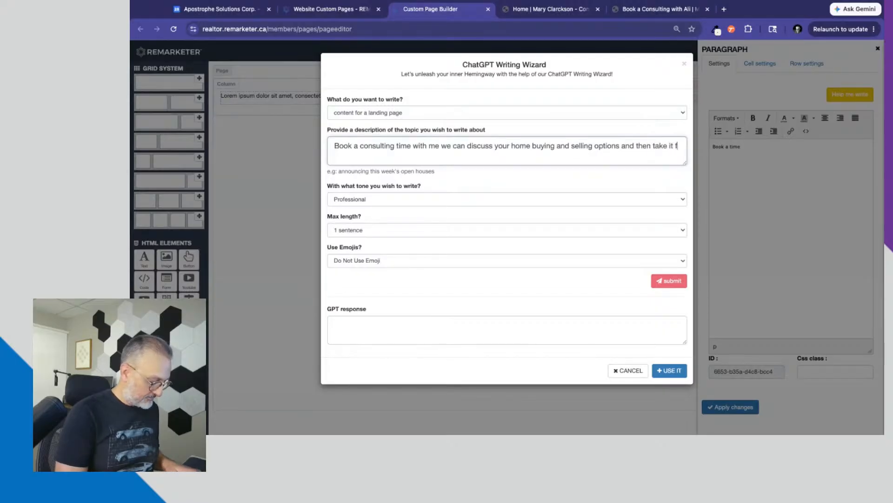
type("urther")
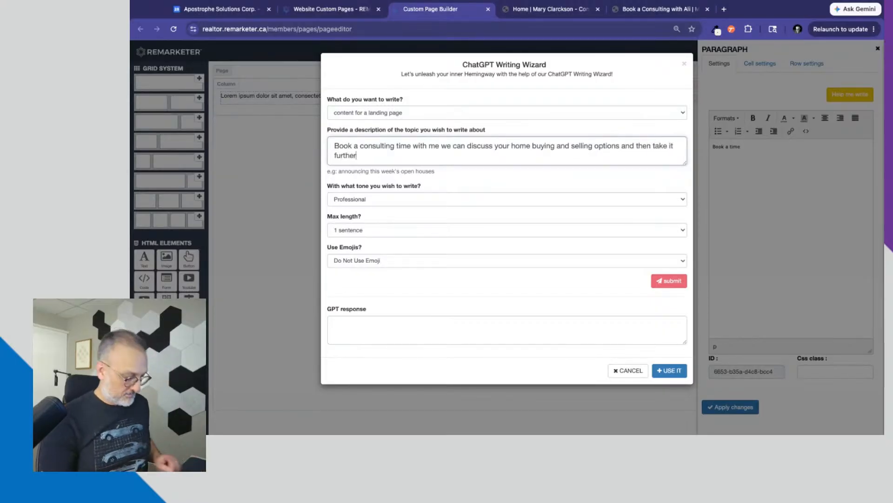
type(". No strings attached.")
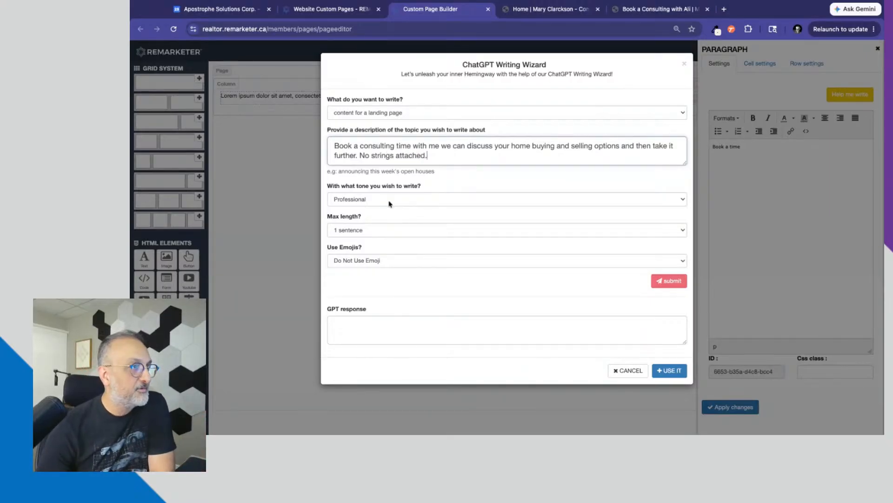
Generate the wizard's response with a maximum length of 1 paragraph, use it as the text element's content and apply the changes
left_click(366, 231)
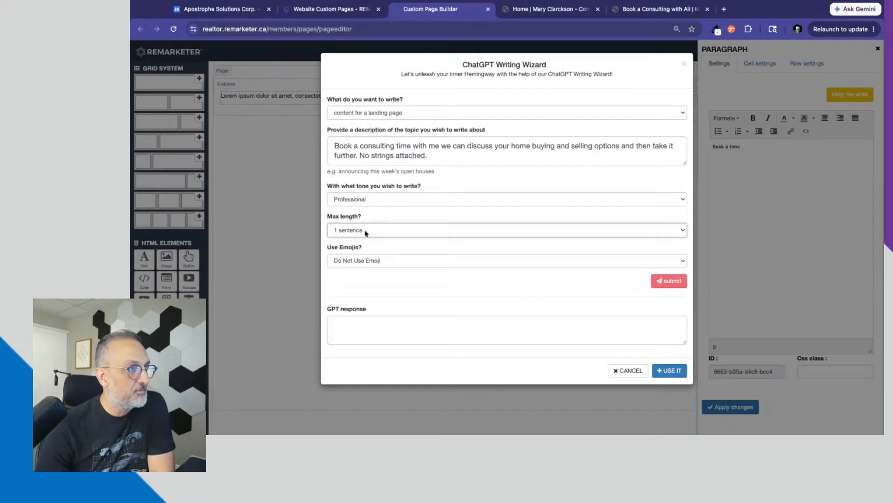
left_click(367, 241)
left_click(674, 282)
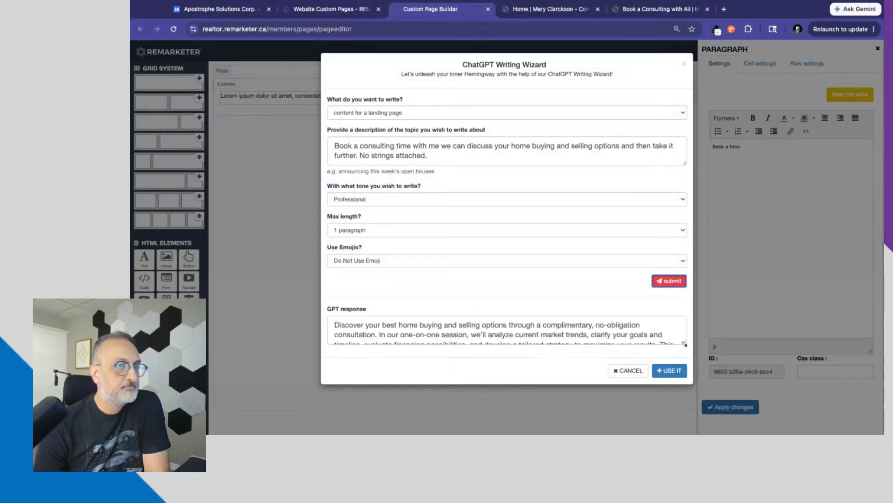
left_click(670, 391)
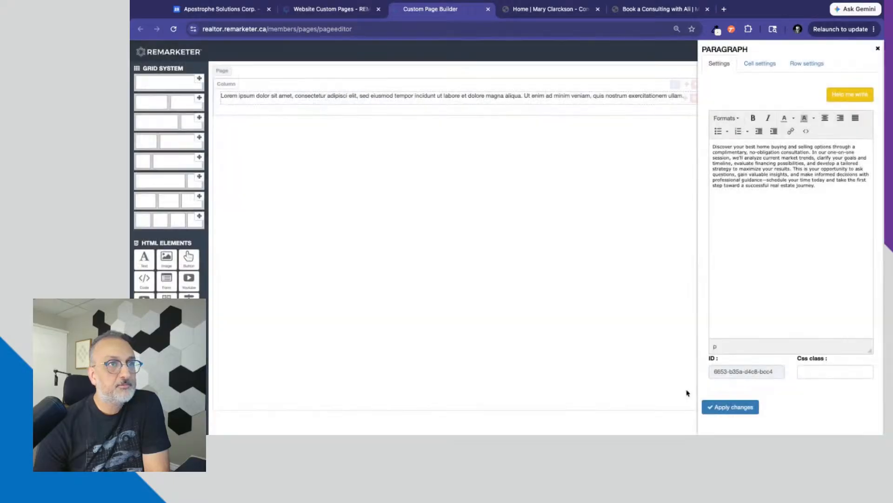
left_click(731, 407)
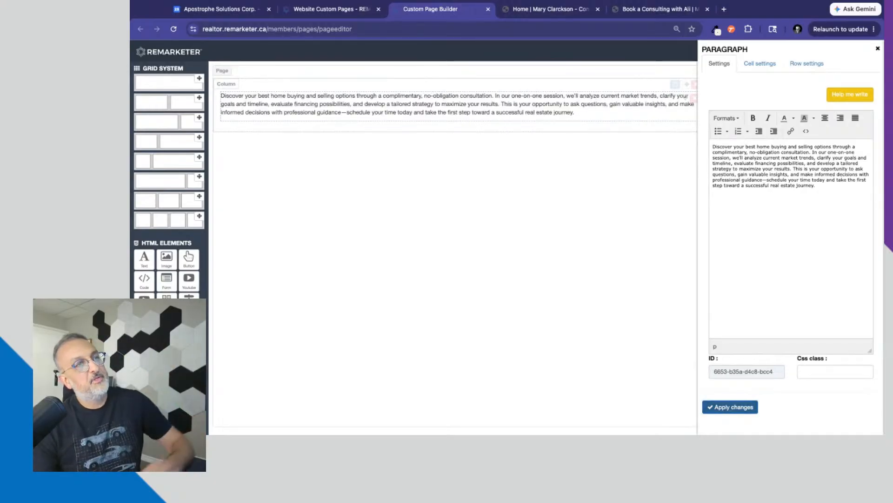
Add the line "Book Appointment" above the generated paragraph in the text element
left_click(713, 144)
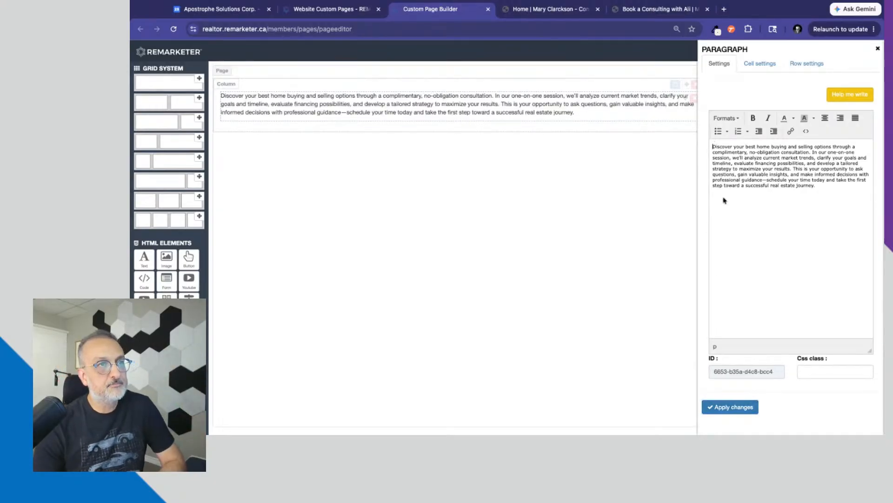
key("Return")
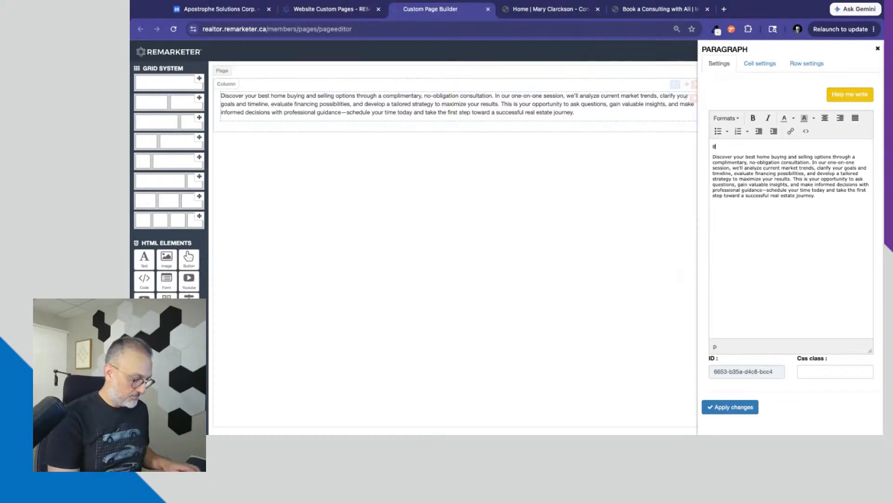
type("Book Appo")
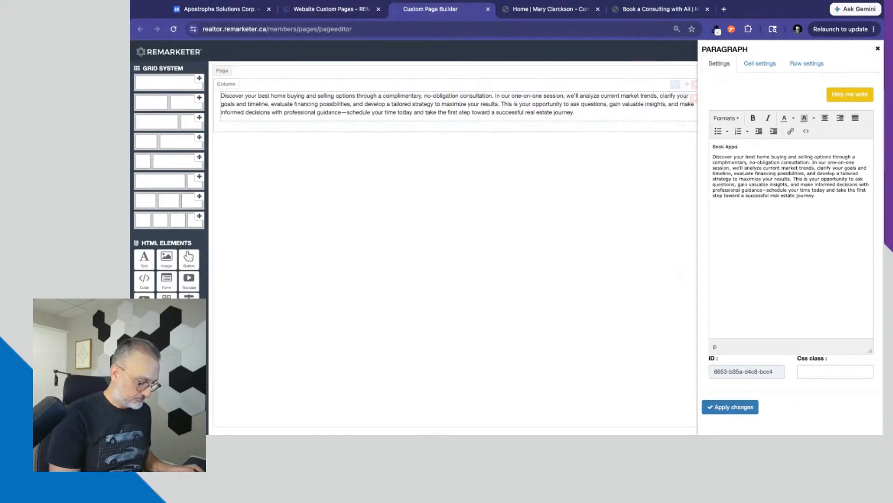
type("intment")
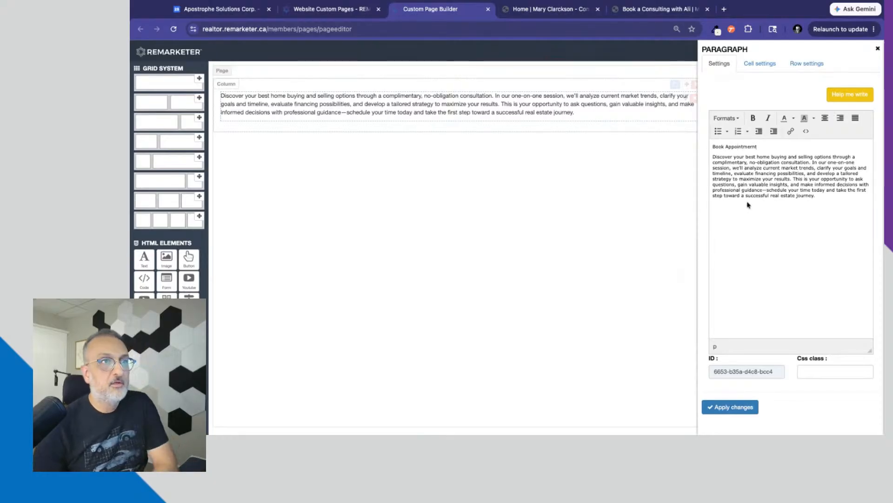
left_click_drag(761, 147, 724, 147)
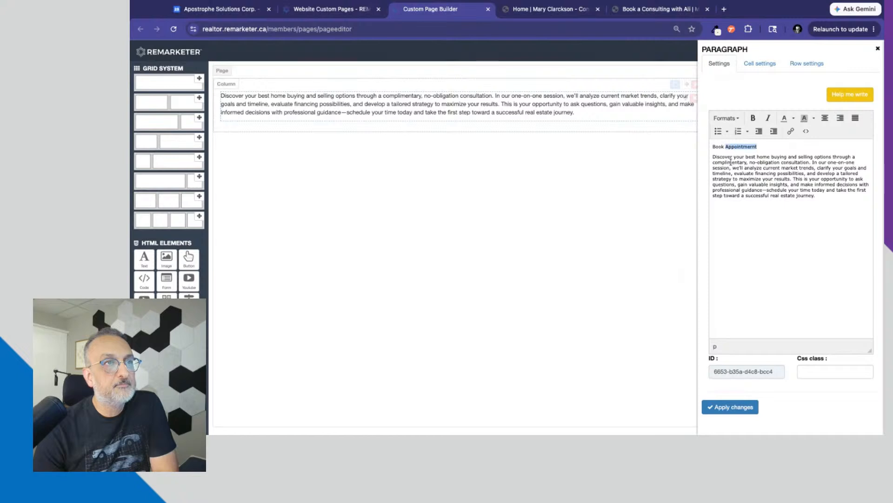
left_click(739, 175)
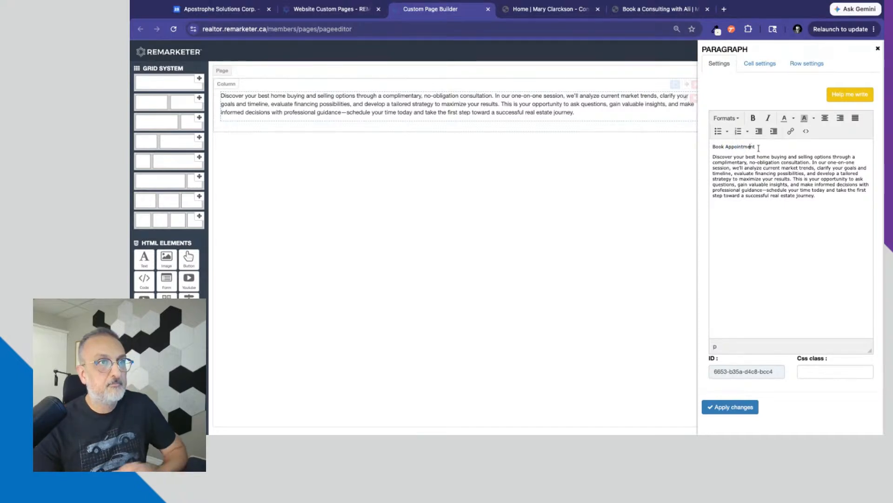
Format the "Book Appointment" line as a level 2 heading, apply the changes and close the text element's settings
left_click_drag(758, 147, 712, 147)
left_click(725, 119)
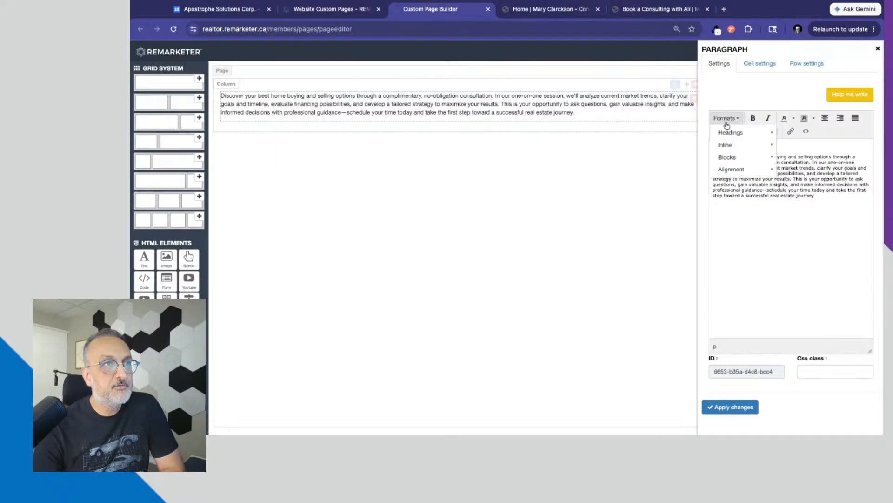
mouse_move(733, 132)
left_click(800, 150)
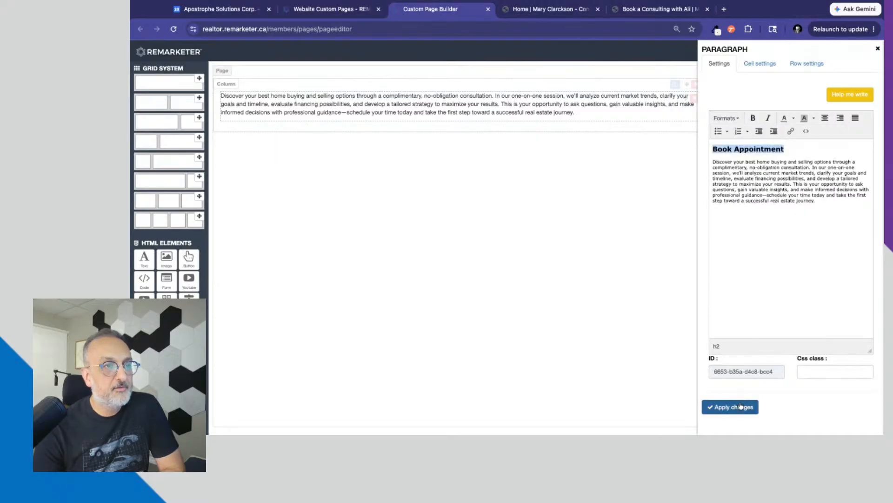
left_click(728, 413)
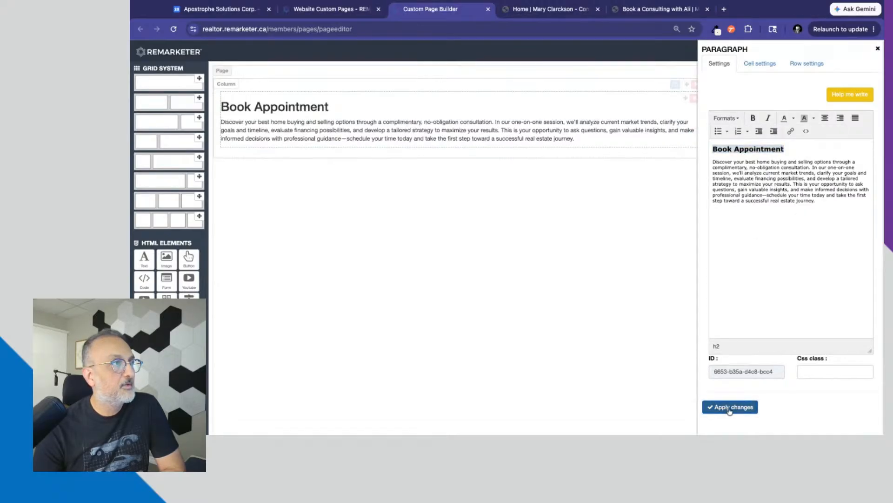
left_click(877, 49)
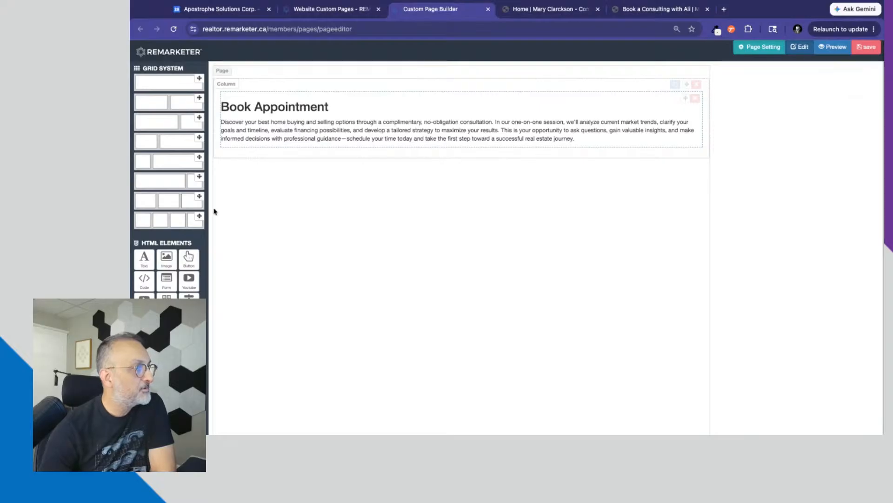
Add a row with three equal columns below the text row
left_click_drag(199, 197, 399, 201)
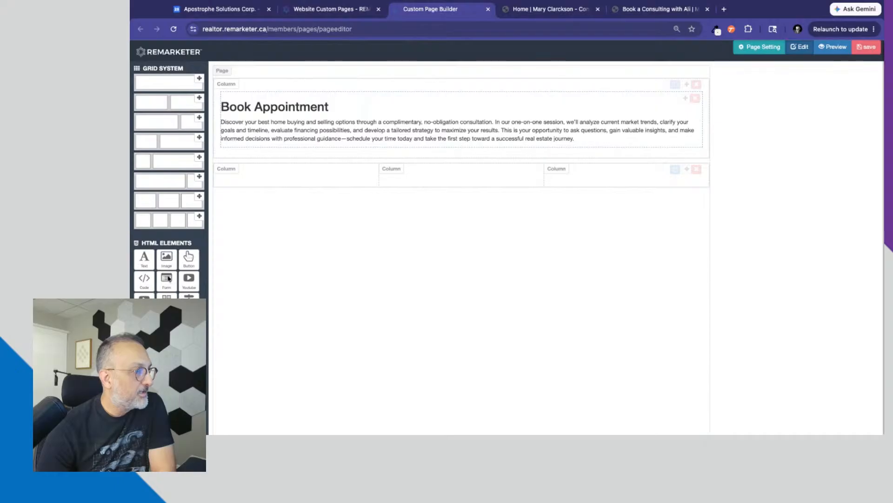
left_click_drag(184, 262, 467, 182)
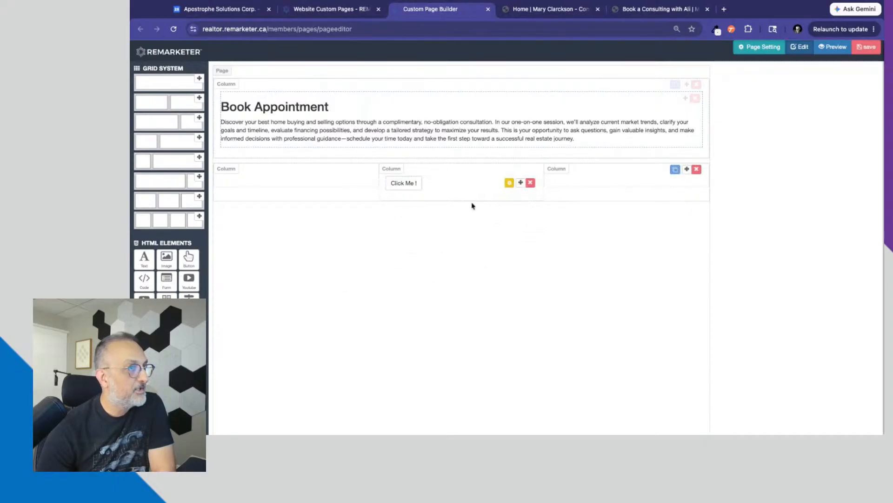
left_click(531, 183)
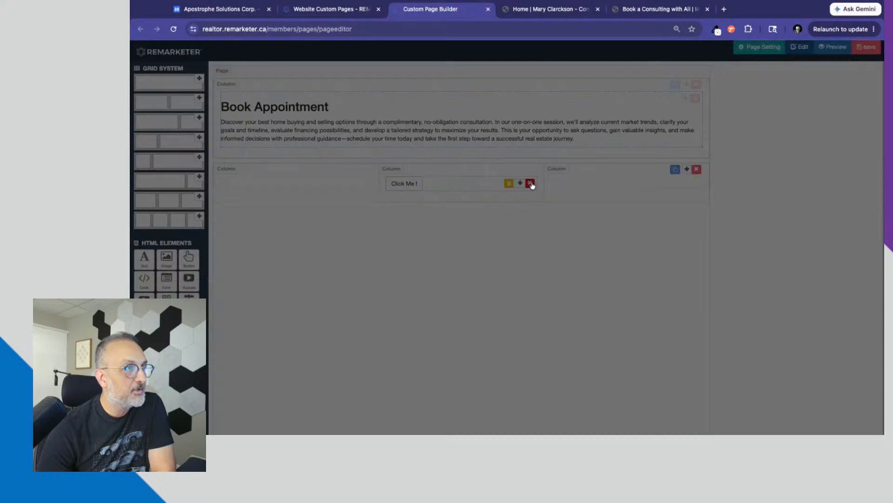
left_click(581, 108)
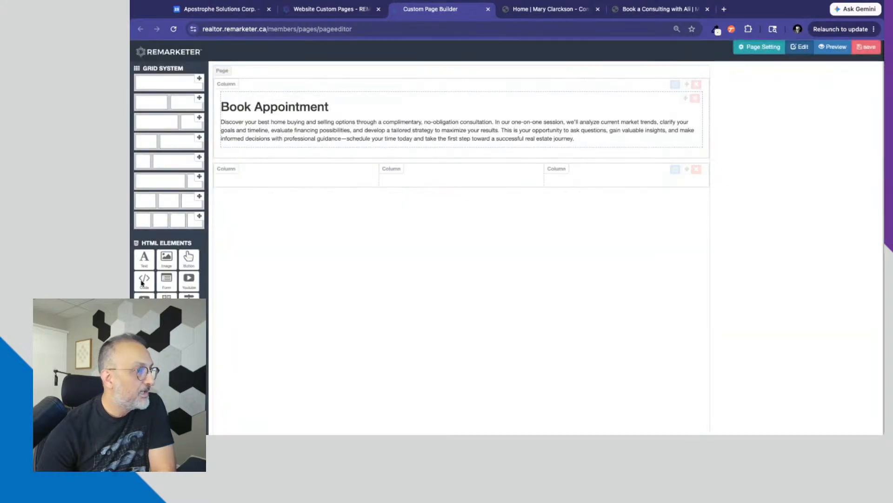
Place a code element in the new row's middle column and copy the popup button's embed code from Google Calendar
left_click_drag(143, 283, 460, 195)
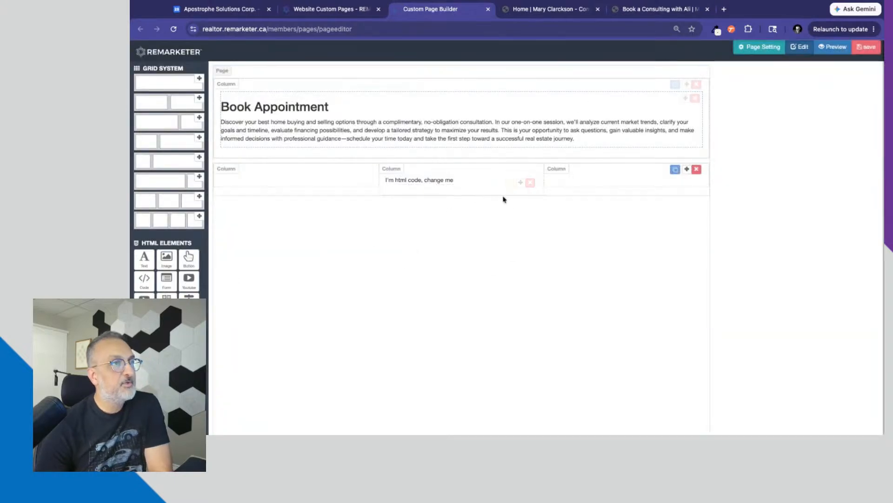
left_click(217, 9)
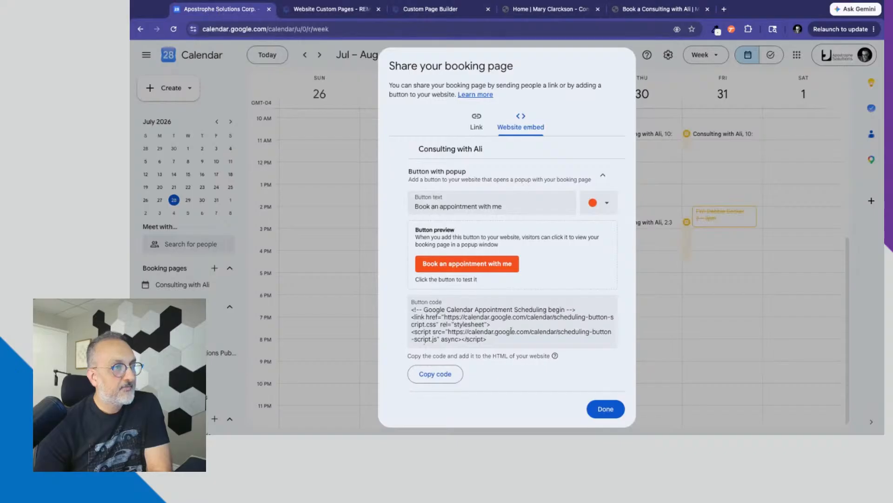
left_click(428, 374)
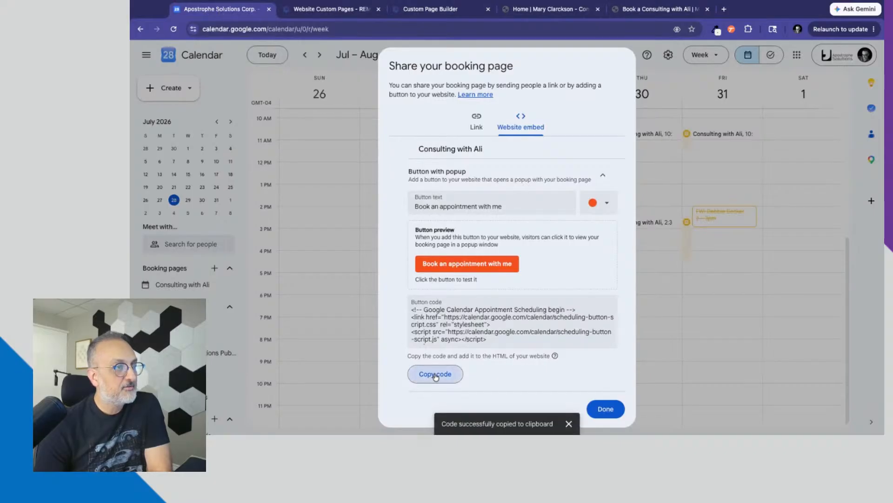
Back in the page builder, replace the code element's placeholder HTML with the copied popup button code and apply the changes
left_click(427, 9)
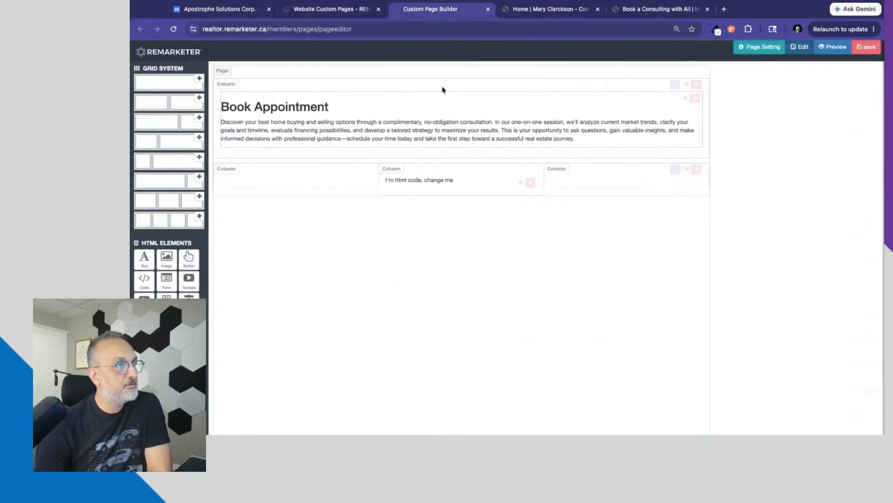
left_click(508, 182)
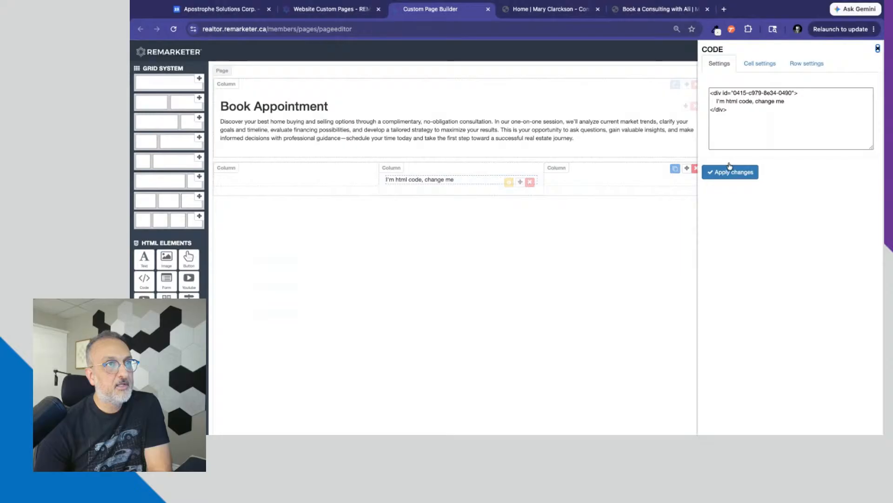
left_click(710, 93)
key("ctrl+a")
key("ctrl+v")
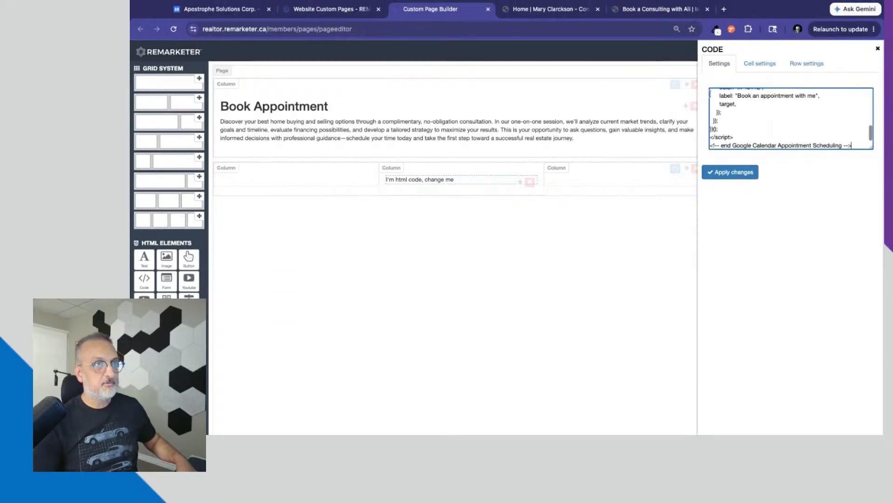
left_click(743, 173)
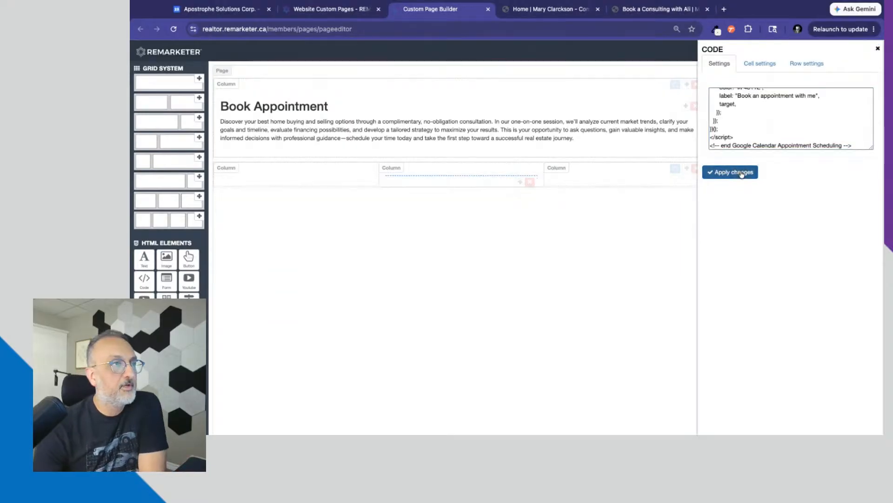
left_click(878, 48)
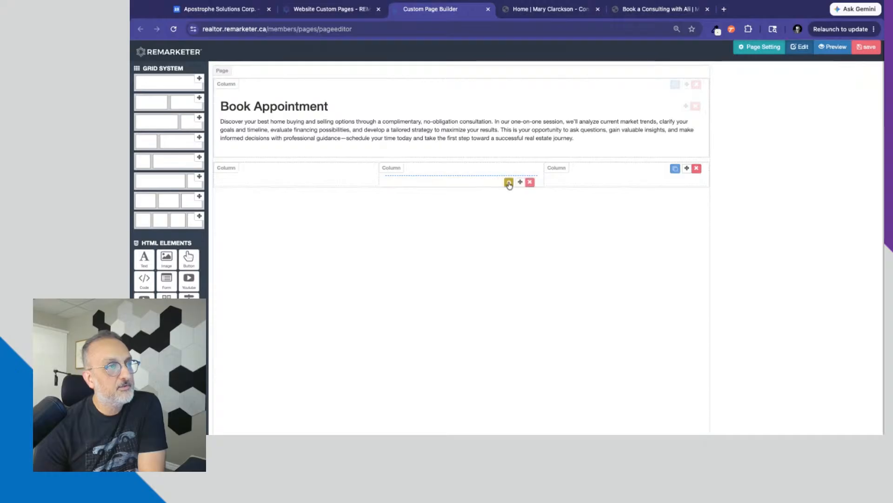
Reopen the middle column's code element and check the embedded booking script from start to end
left_click(509, 182)
scroll(775, 134, "down", 5)
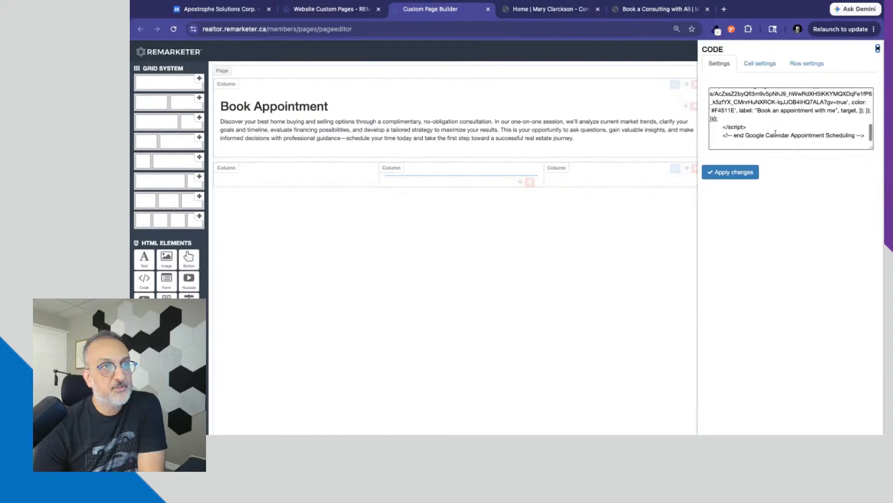
scroll(776, 133, "up", 5)
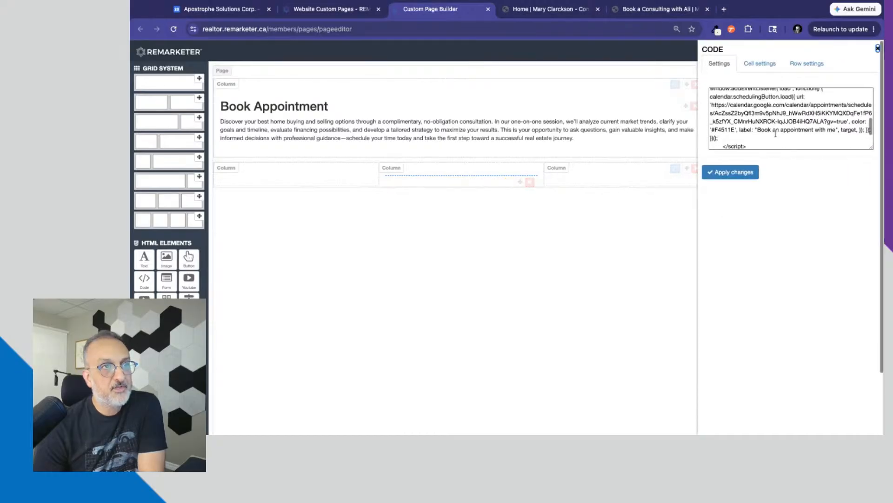
left_click(878, 49)
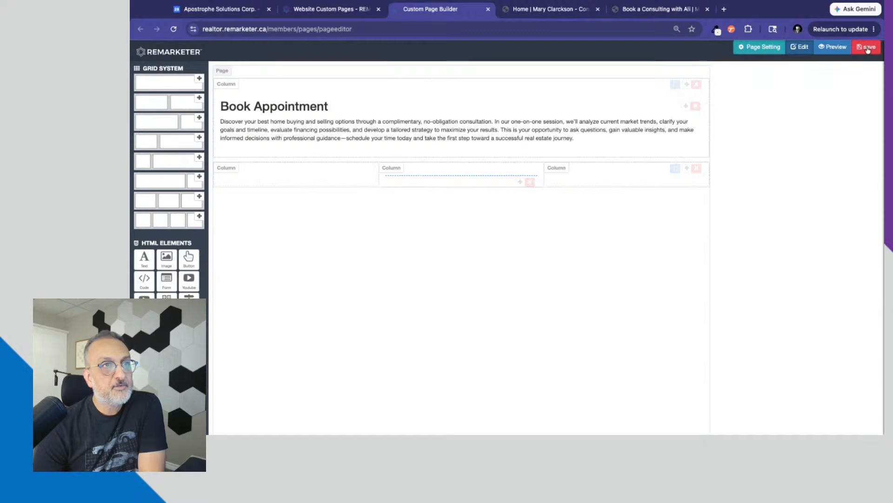
Review and select the page's generated HTML in the save dialog, and save the custom page
left_click(868, 48)
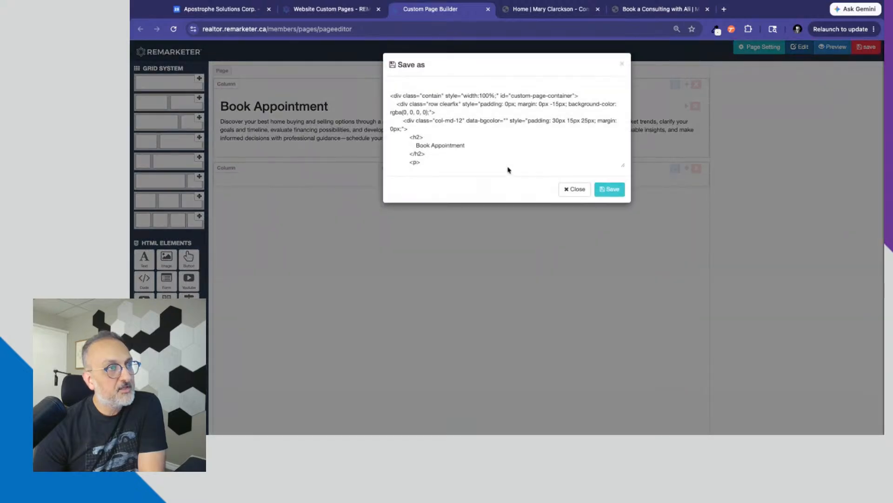
scroll(506, 166, "down", 5)
scroll(504, 167, "up", 5)
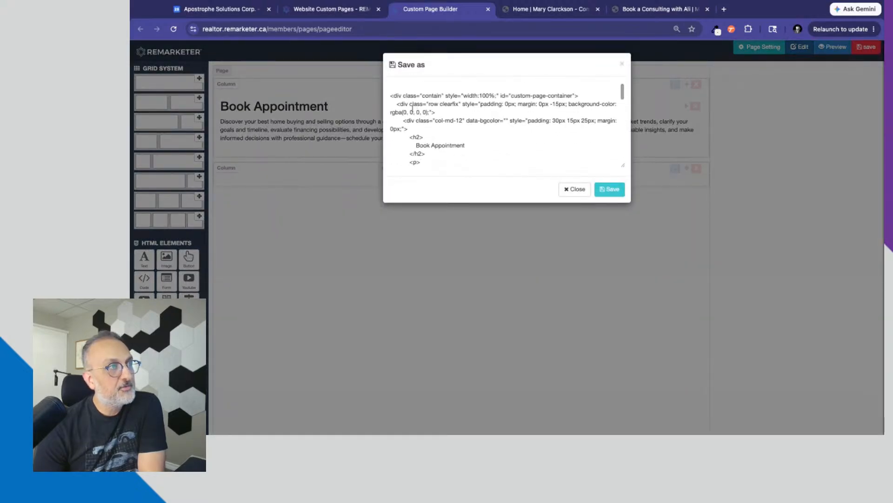
left_click(392, 94)
key("shift+Down")
key("shift+Down")
key("shift+Down")
key("shift+Down")
key("shift+Down")
key("shift+Down")
key("shift+Down")
key("shift+Down")
key("shift+Down")
key("shift+Down")
key("shift+Down")
key("shift+Down")
key("shift+Down")
key("shift+Down")
key("shift+Down")
key("shift+Down")
key("shift+Down")
key("shift+Down")
key("shift+Down")
key("shift+Down")
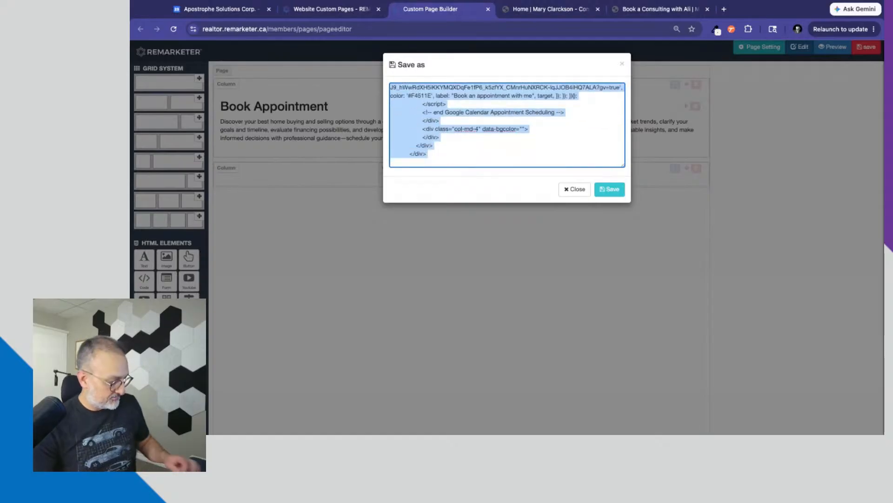
left_click(609, 189)
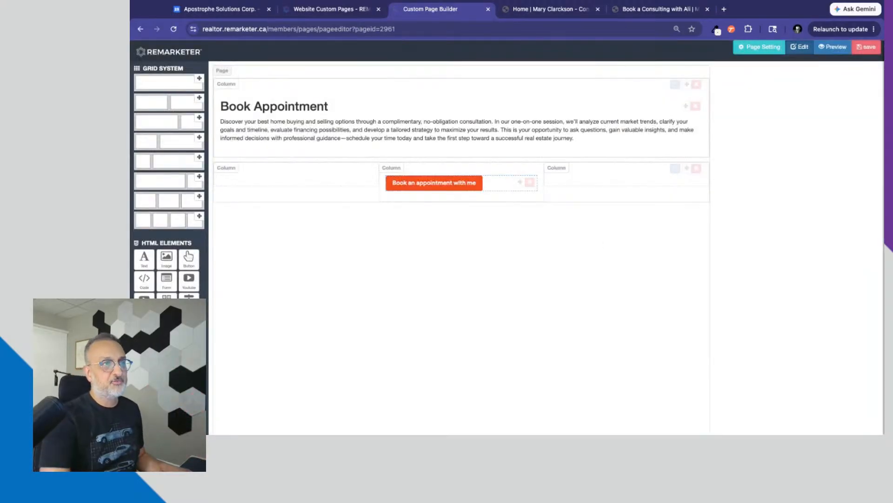
Reopen the save dialog, select all the page HTML through to its end and save the page again
left_click(879, 46)
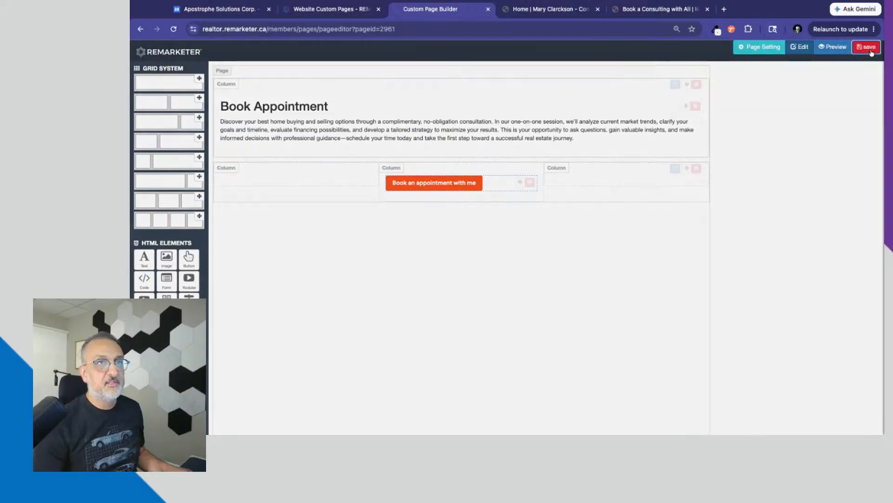
left_click(392, 96)
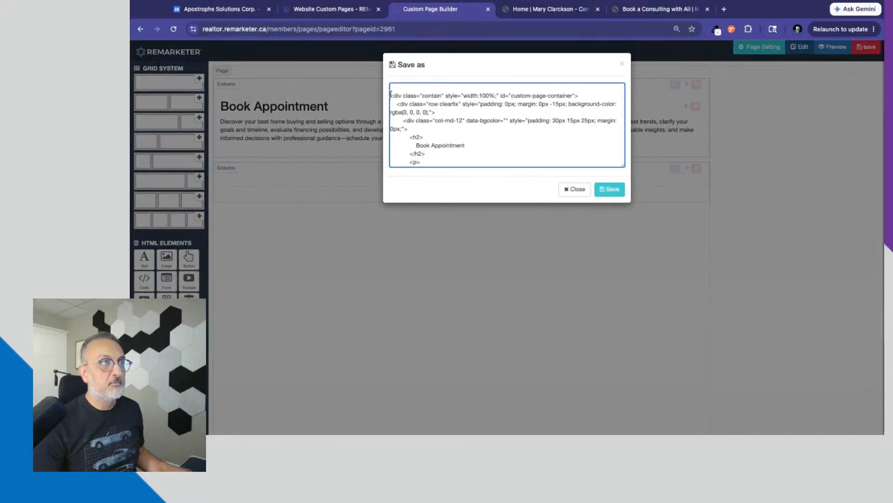
key("ctrl+a")
scroll(391, 94, "down", 10)
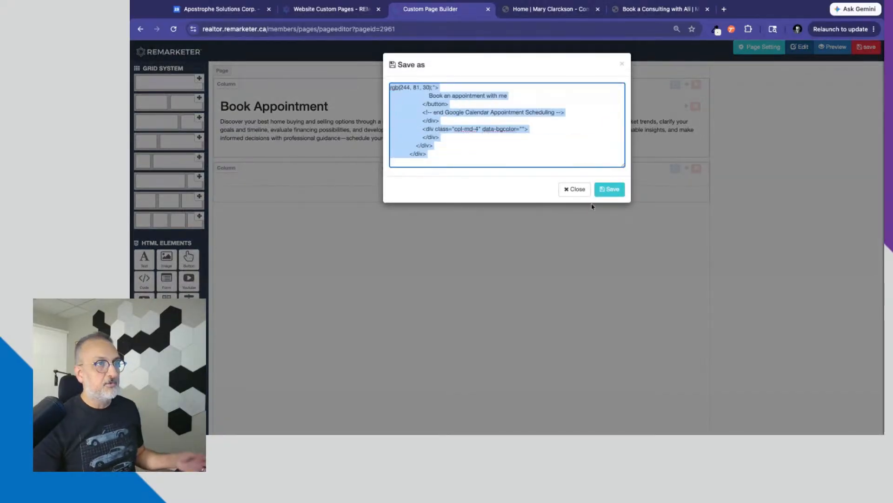
left_click(610, 189)
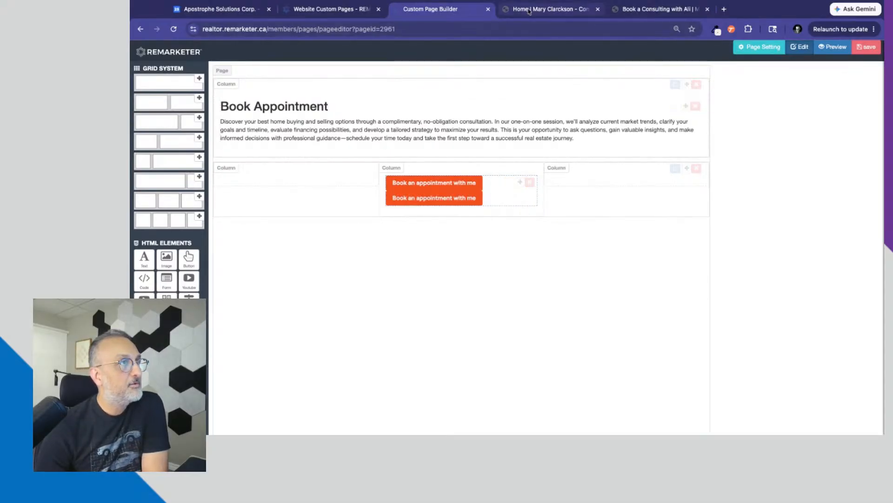
Open the website configuration's Sections options, paste the copied page HTML into the Section 1 editor and save it
left_click(344, 10)
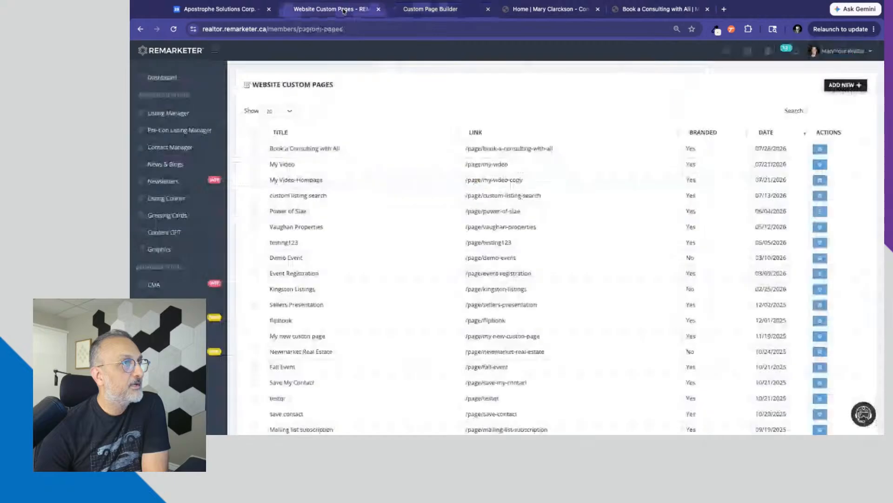
scroll(249, 146, "down", 5)
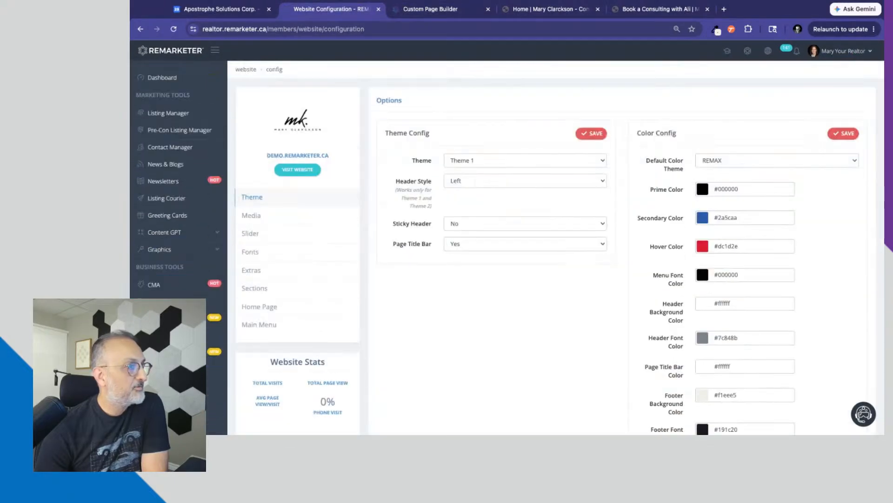
left_click(251, 271)
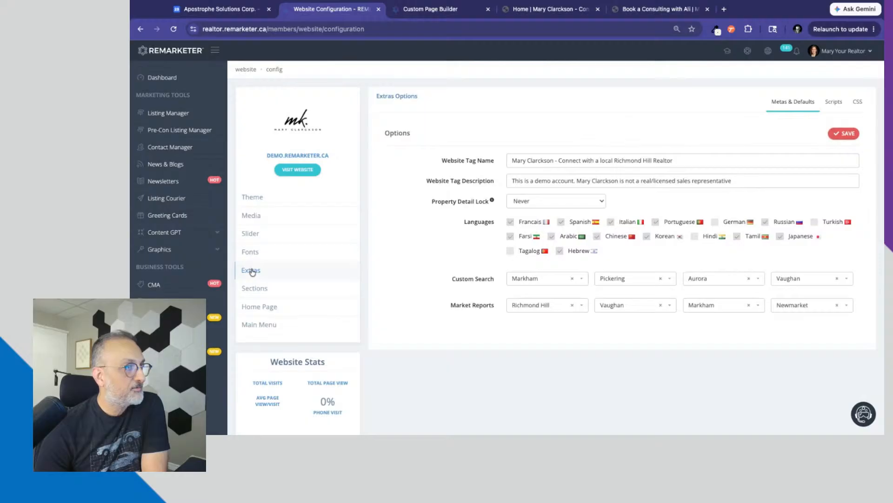
left_click(250, 292)
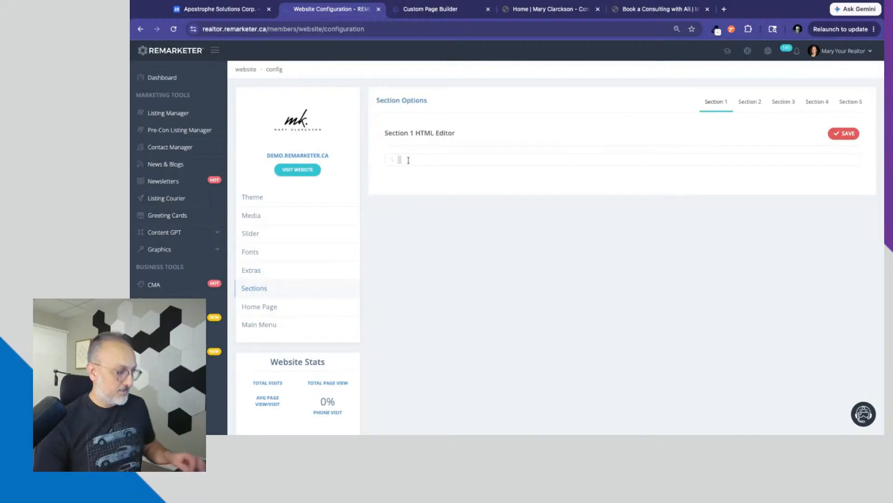
scroll(546, 260, "down", 5)
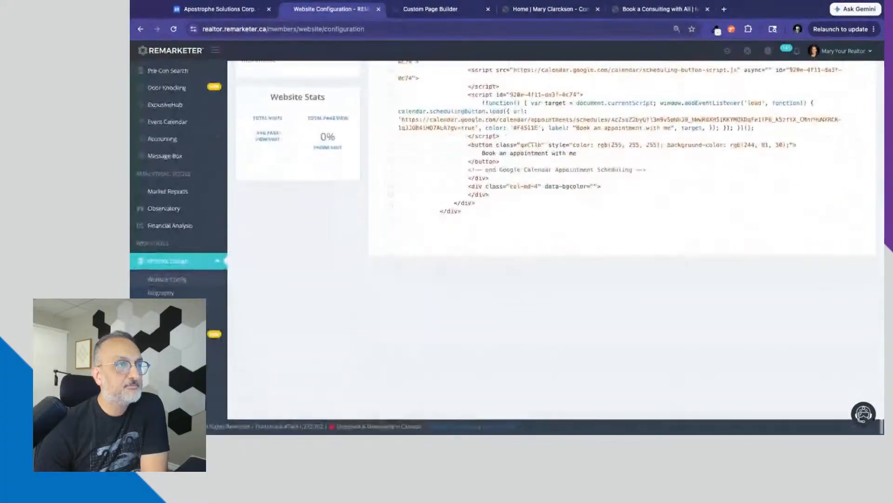
scroll(549, 246, "up", 5)
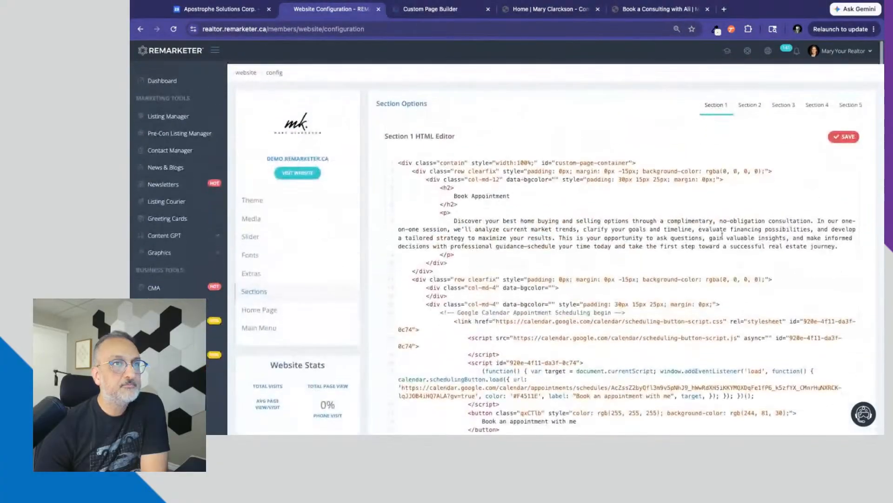
left_click(848, 135)
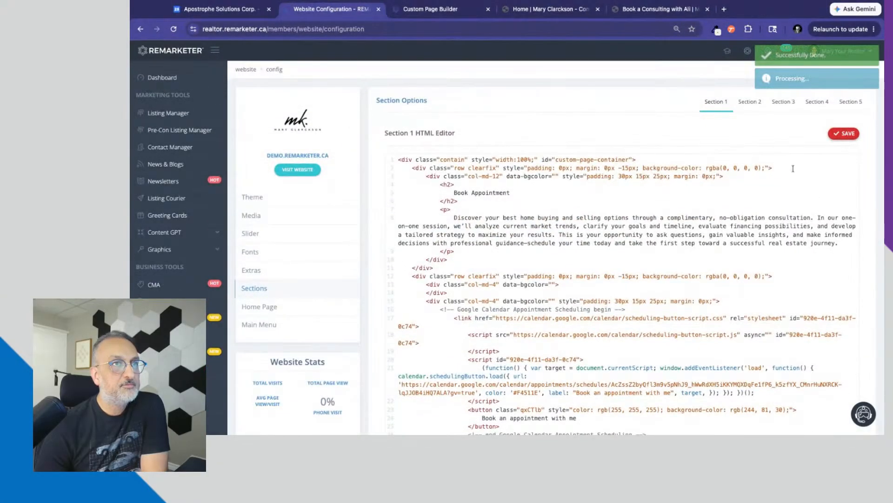
Reload the demo website's home page and check how the Book Appointment section and its booking button display
left_click(526, 11)
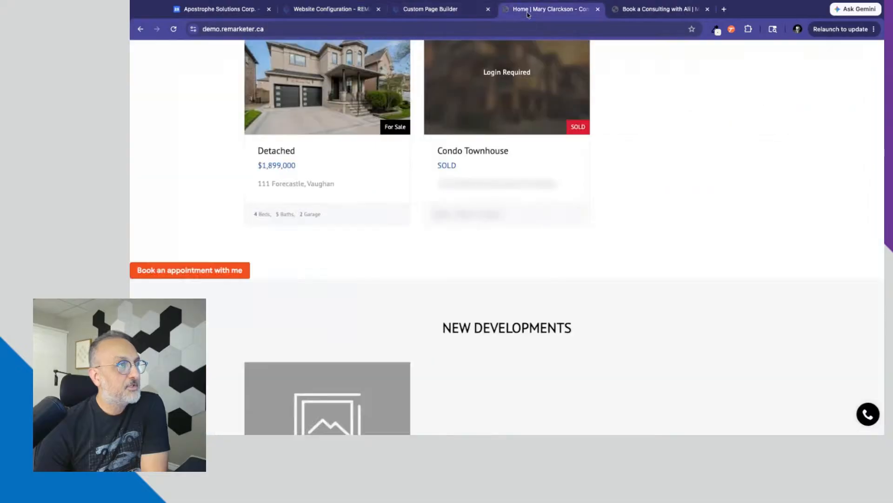
scroll(304, 232, "up", 10)
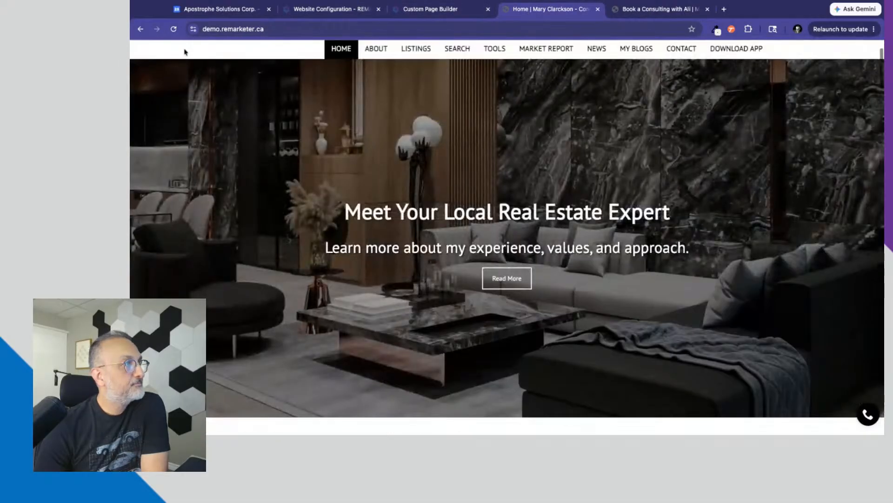
left_click(174, 29)
scroll(441, 256, "down", 7)
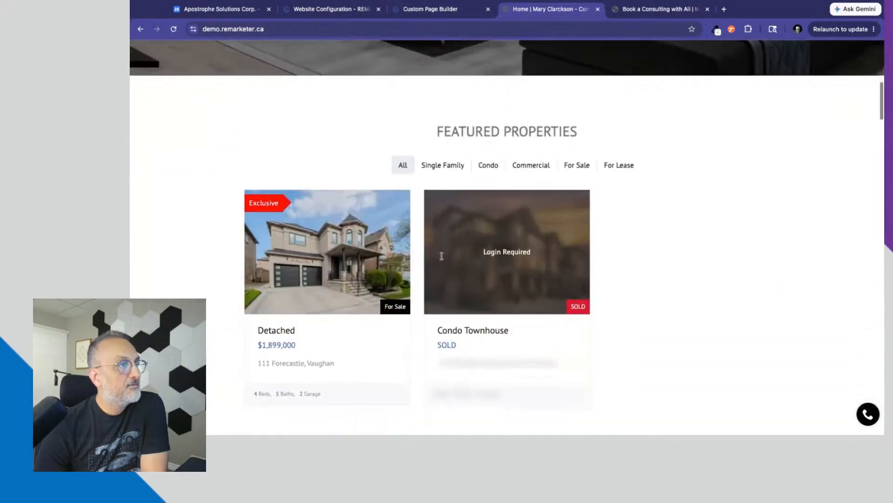
scroll(442, 256, "down", 7)
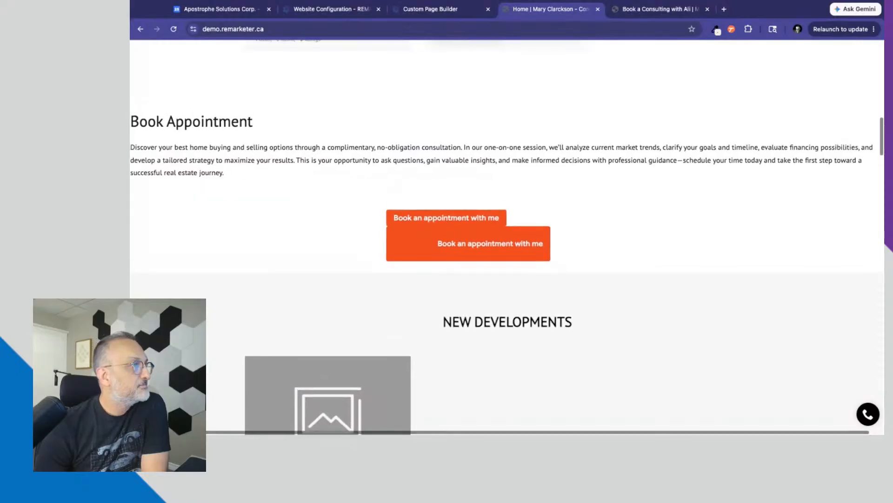
scroll(480, 272, "up", 1)
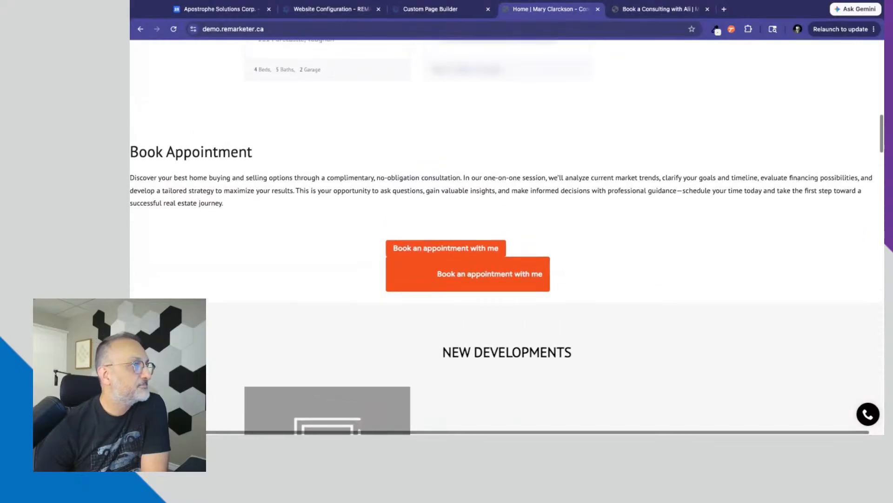
Return to the Custom Page Builder and delete the code element with the booking button from the middle column
left_click(419, 14)
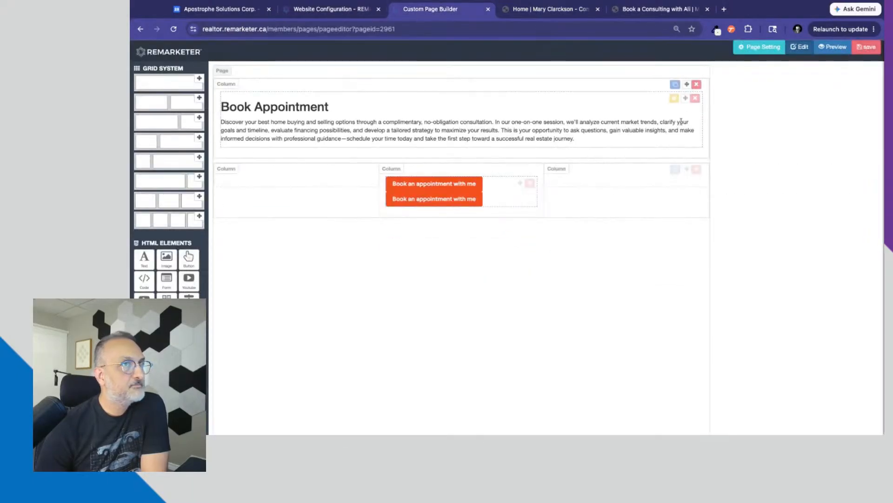
left_click(760, 46)
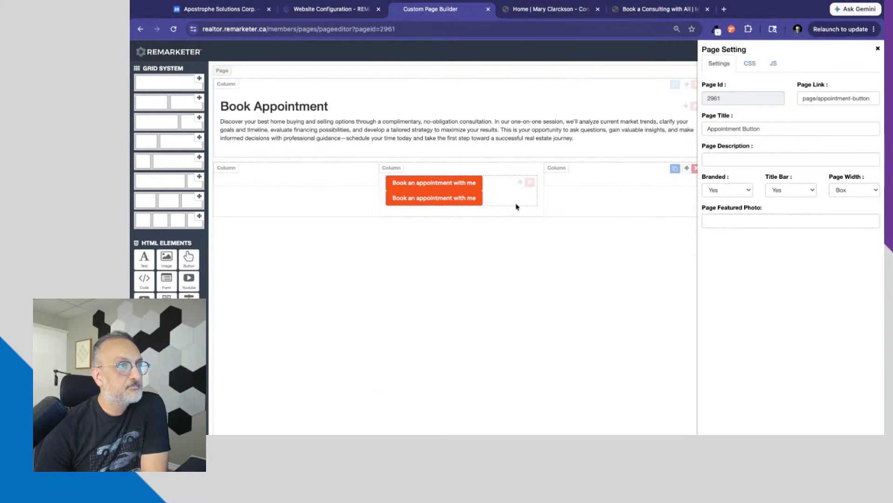
left_click(532, 183)
left_click(562, 106)
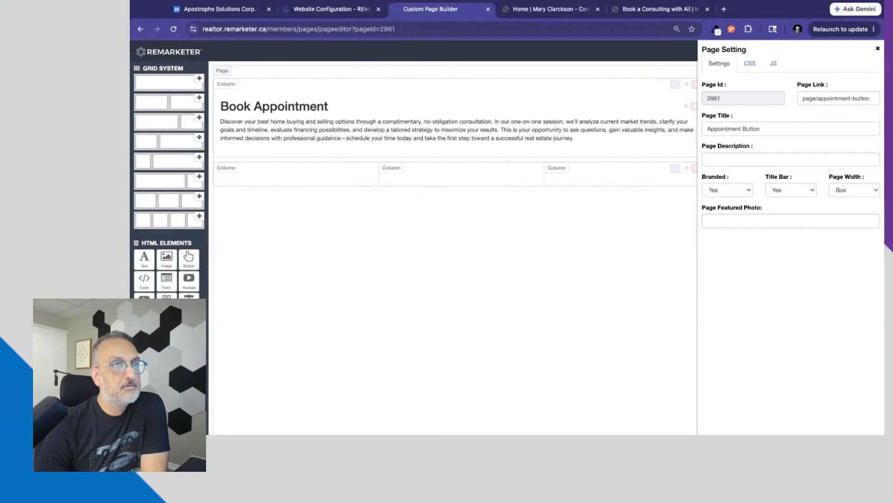
left_click(877, 48)
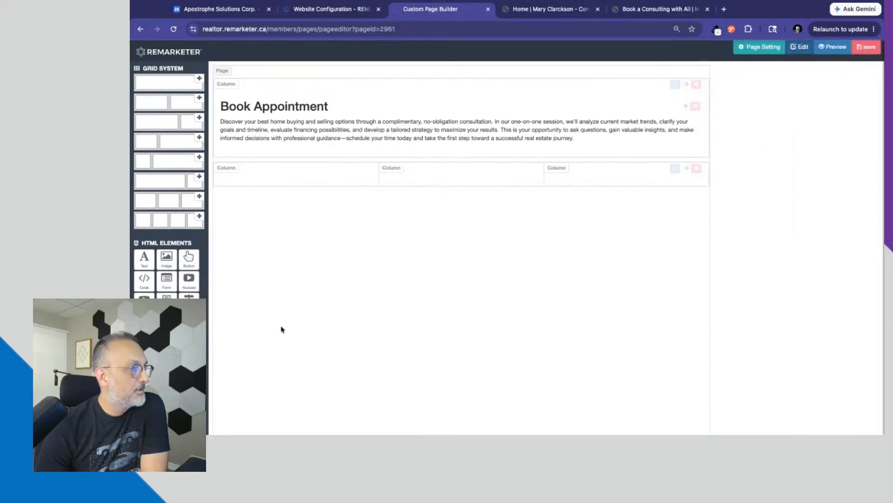
Place a button element in the middle column, and copy the popup button code from Google Calendar's booking page share dialog
left_click_drag(185, 261, 477, 179)
left_click(210, 11)
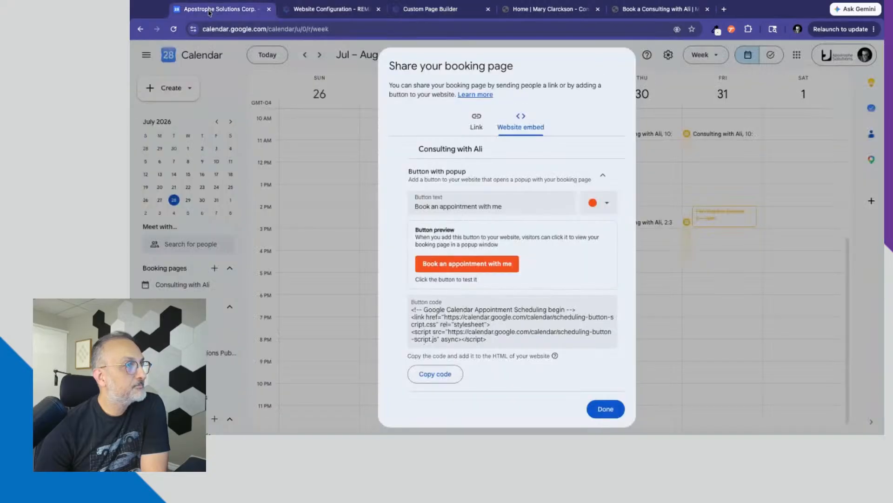
left_click(443, 376)
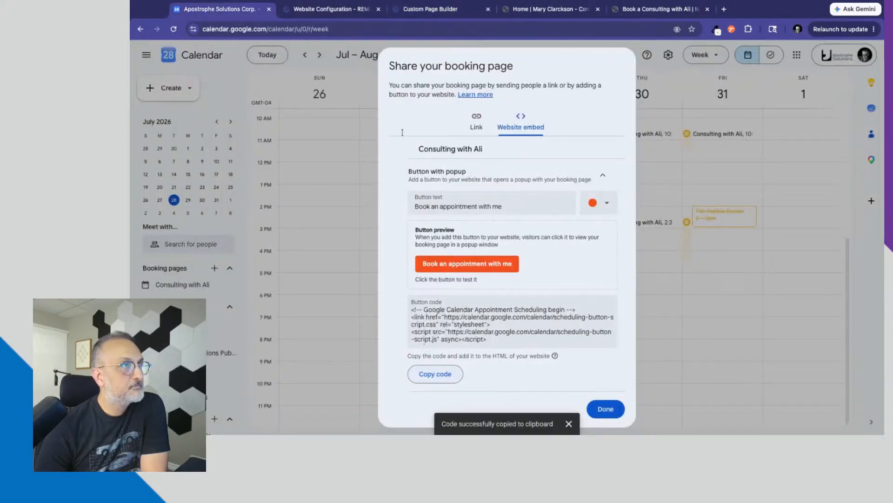
left_click(335, 12)
left_click(426, 11)
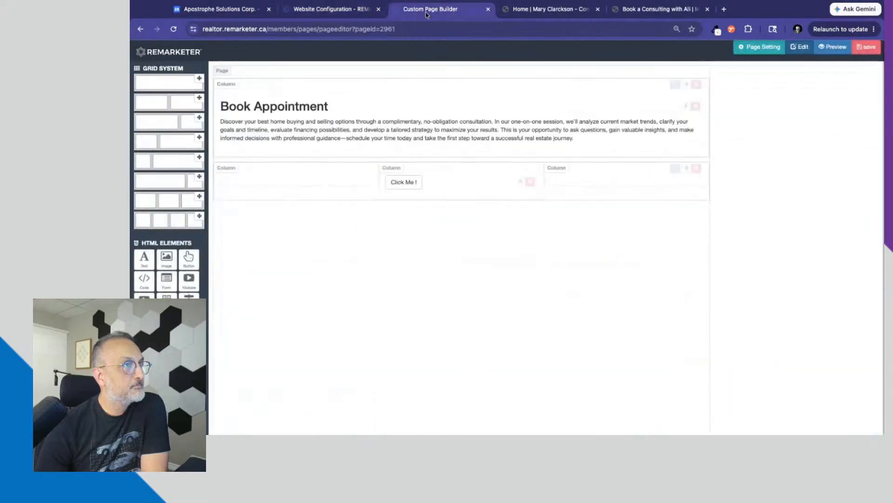
Replace the middle column's button element with a code element, swap its placeholder HTML for the copied popup code and apply
left_click(530, 182)
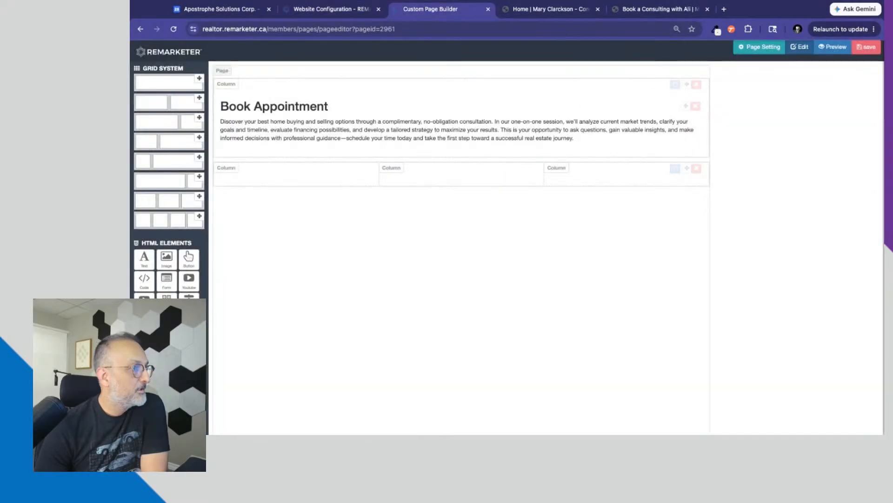
left_click_drag(144, 279, 465, 185)
left_click(509, 183)
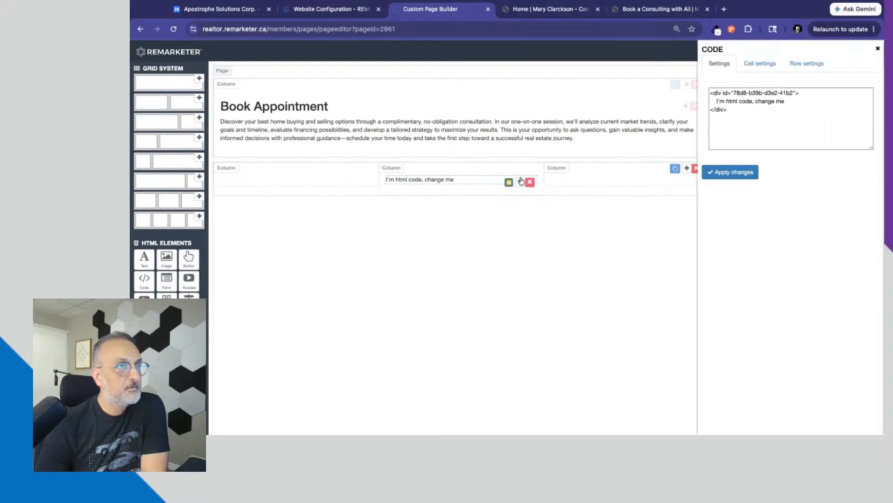
key("super+a")
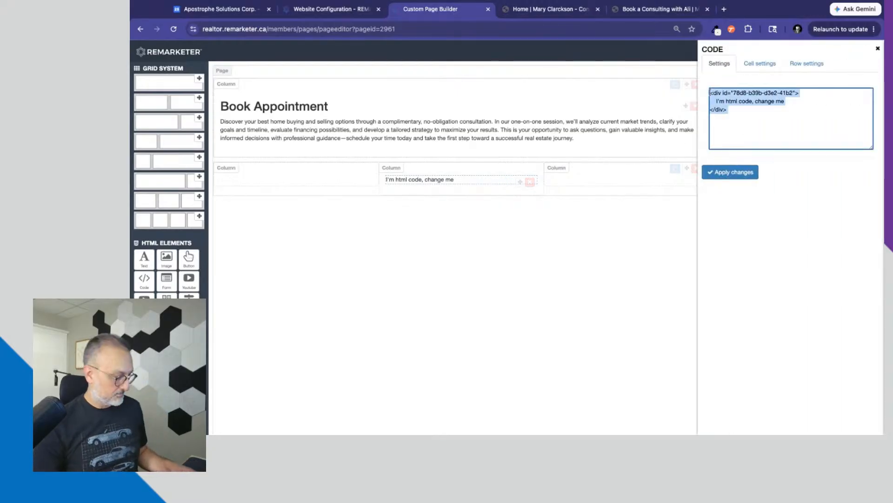
key("super+v")
left_click(731, 172)
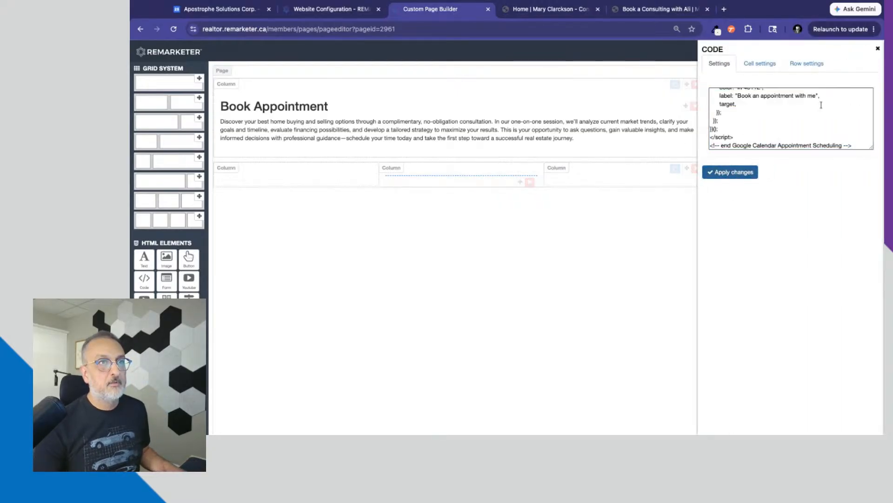
left_click(878, 49)
Open the page's save dialog and copy all of the generated HTML
left_click(868, 47)
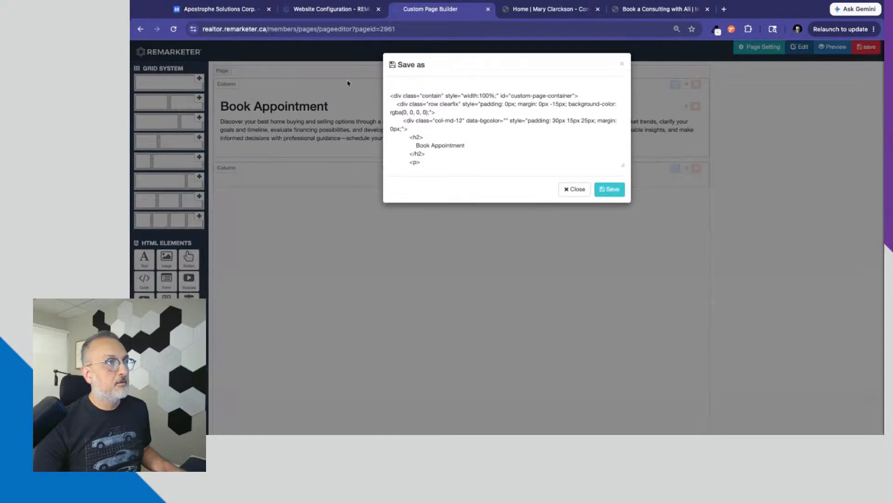
left_click(391, 95)
key("super+a")
scroll(391, 95, "down", 5)
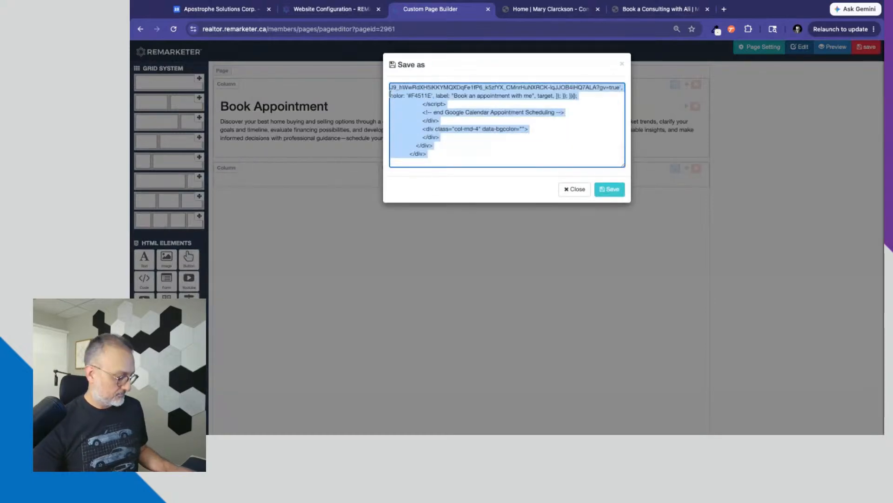
In the website configuration, replace all of Section 1's HTML with the copied page HTML and save the section
left_click(317, 11)
left_click_drag(399, 159, 518, 434)
key("super+v")
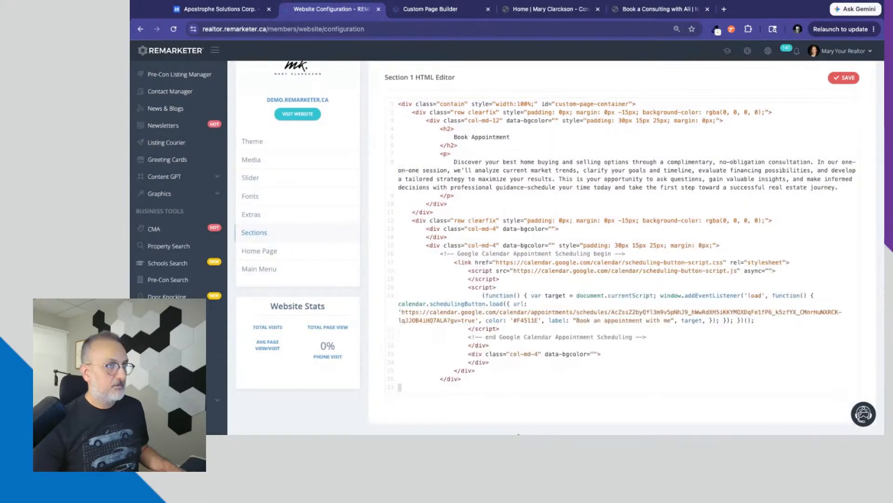
left_click(846, 78)
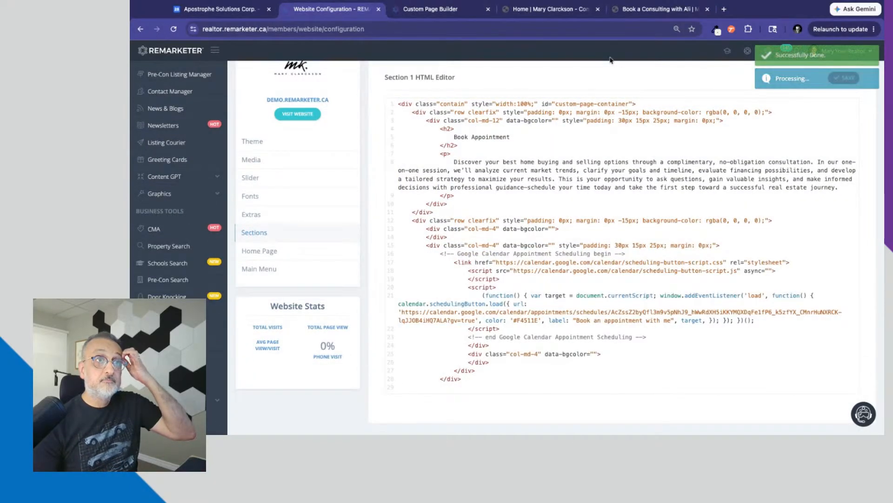
Reload the demo home page and check the Book Appointment section for duplicate booking buttons
left_click(425, 12)
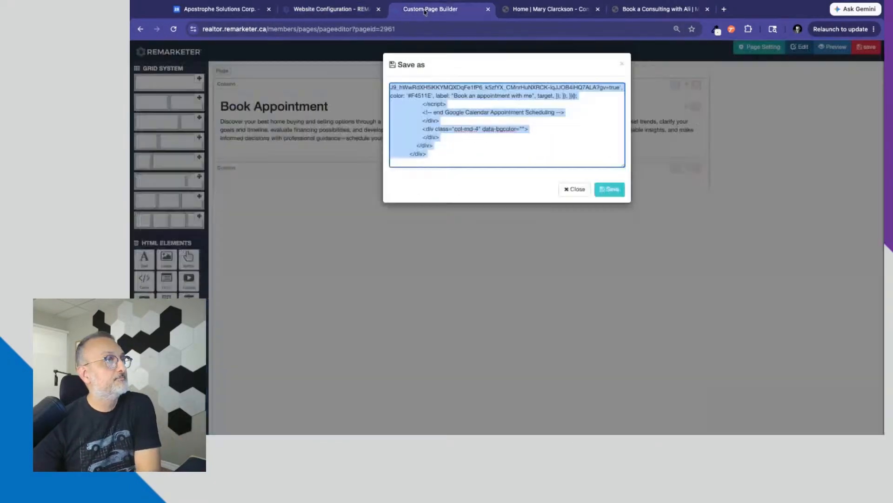
left_click(516, 12)
left_click(175, 32)
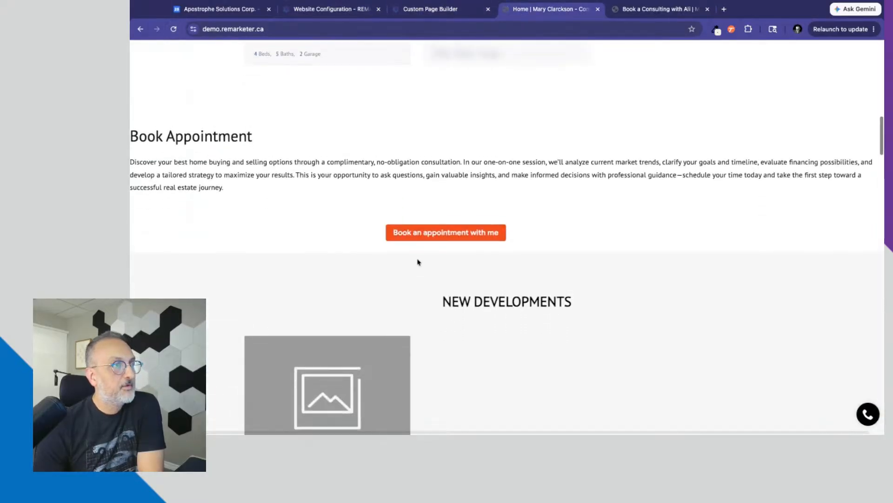
scroll(567, 242, "up", 3)
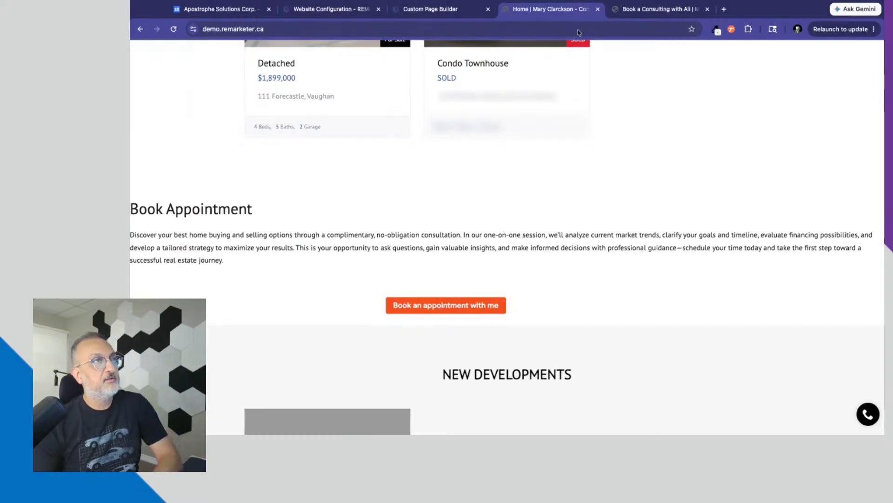
In the page builder, set the left and right row margins of the Book Appointment text to 50px and apply
left_click(433, 14)
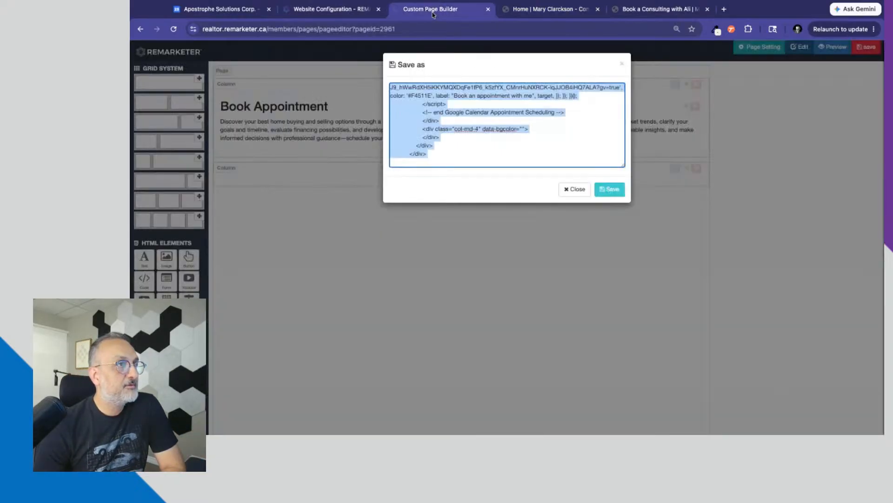
left_click(575, 190)
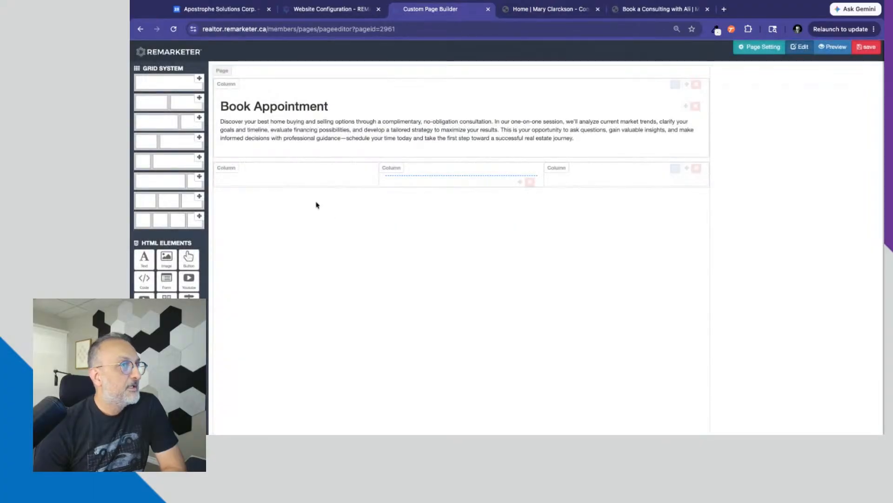
left_click(674, 100)
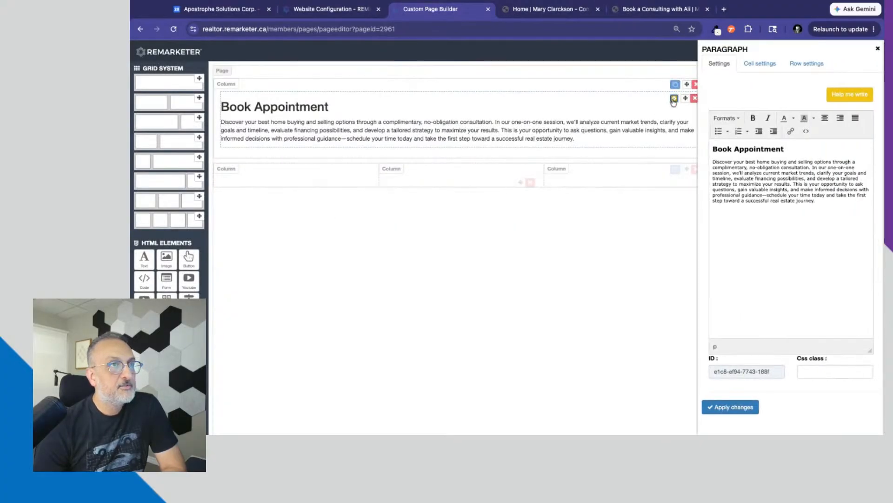
left_click(807, 63)
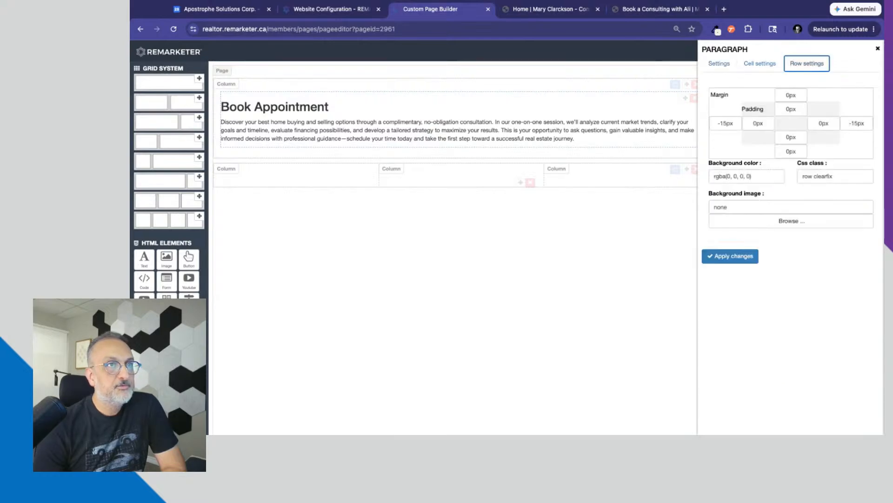
left_click(727, 123)
key("shift+Home")
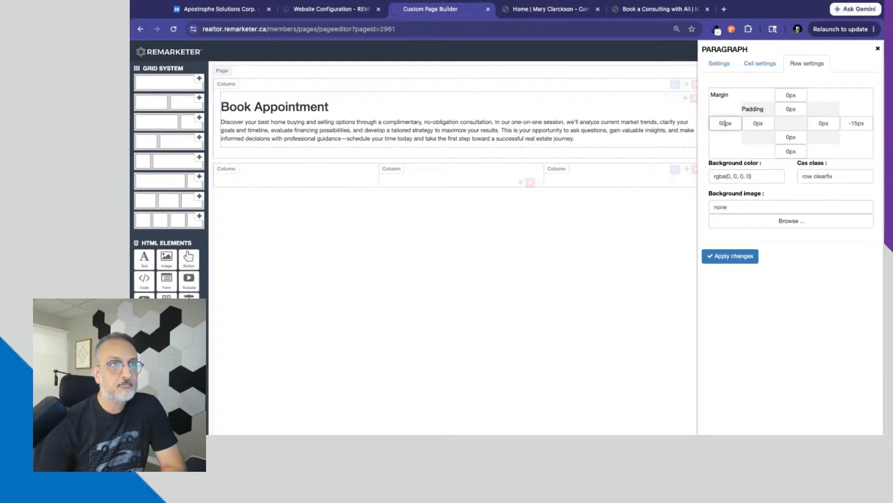
left_click(858, 122)
key("shift+Home")
type("50")
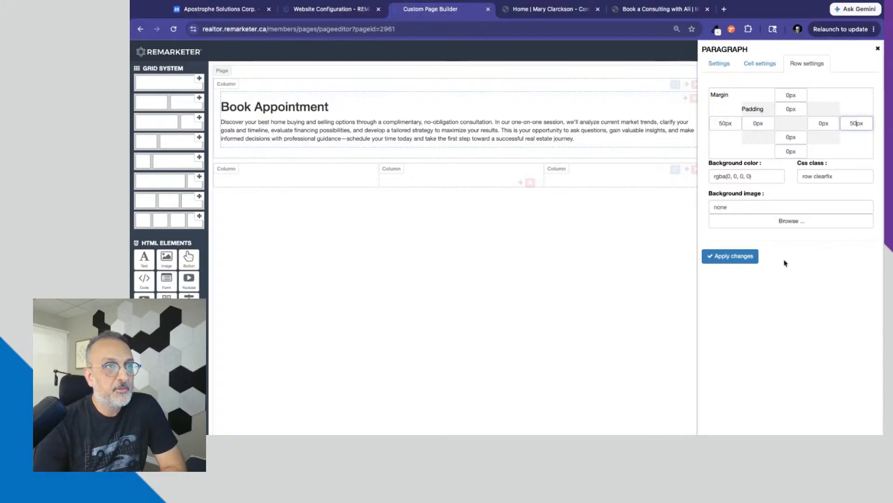
left_click(739, 257)
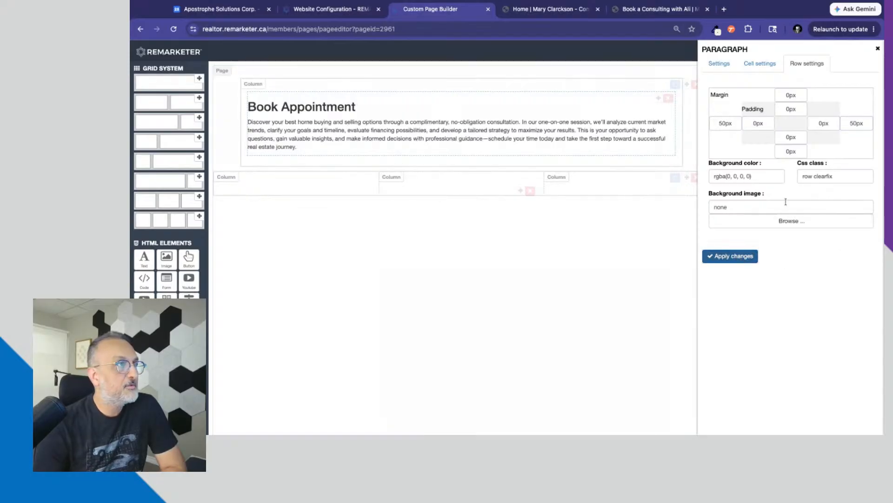
left_click(878, 49)
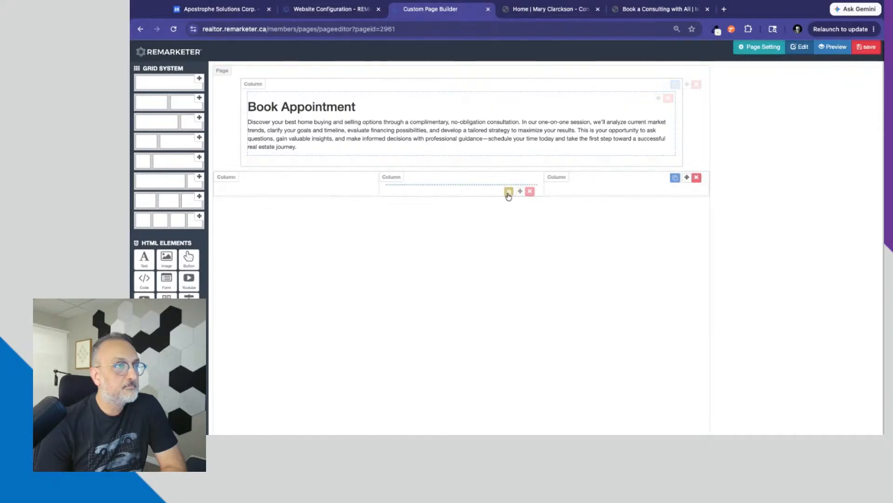
Set the left and right row margins of the middle column's code element to 50px and apply
left_click(509, 190)
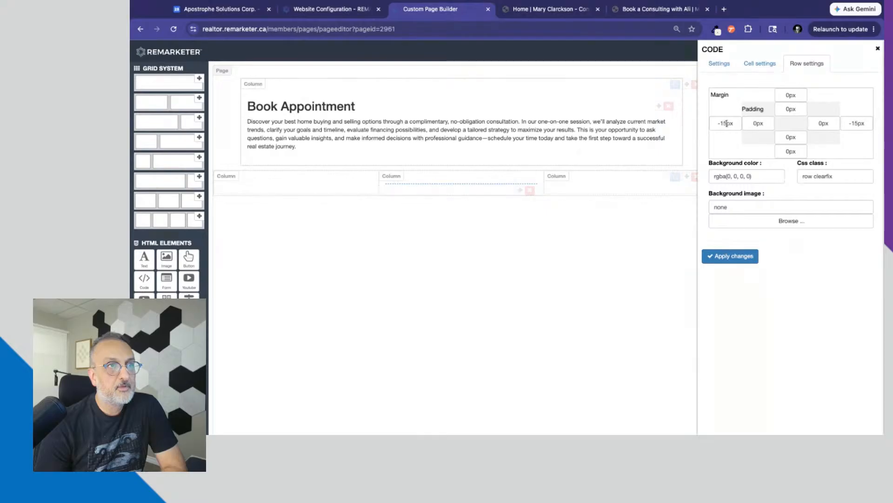
type("50")
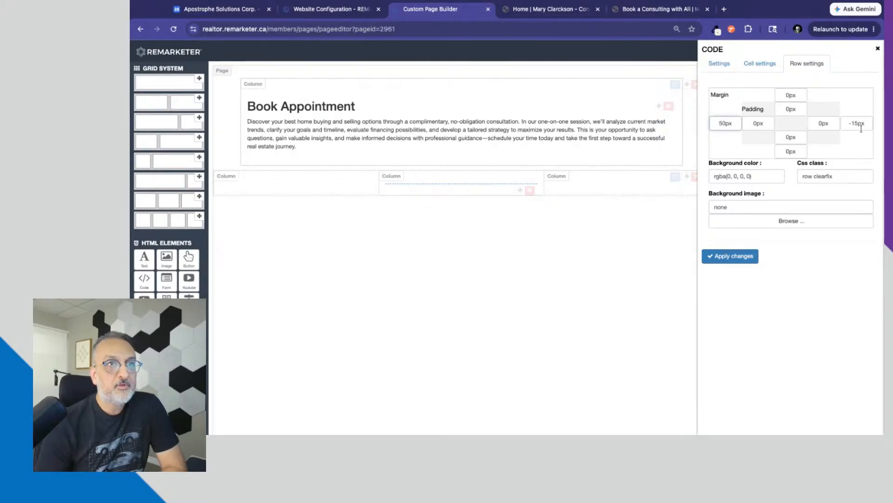
left_click_drag(859, 123, 825, 122)
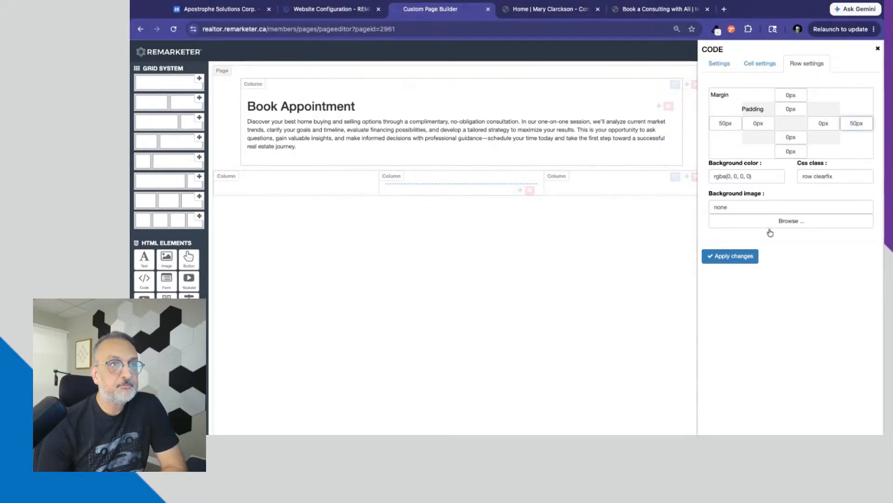
left_click(731, 256)
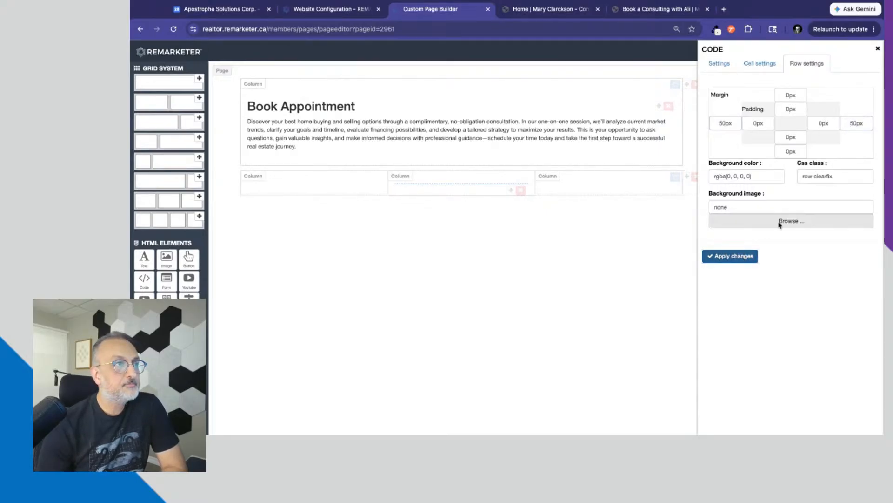
left_click(877, 49)
Open the save dialog for the adjusted page and copy its complete HTML
left_click(866, 46)
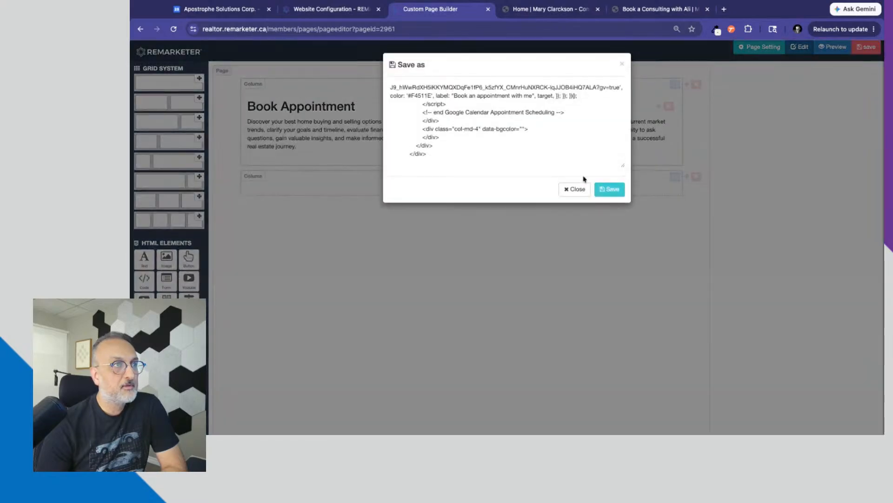
scroll(403, 89, "up", 15)
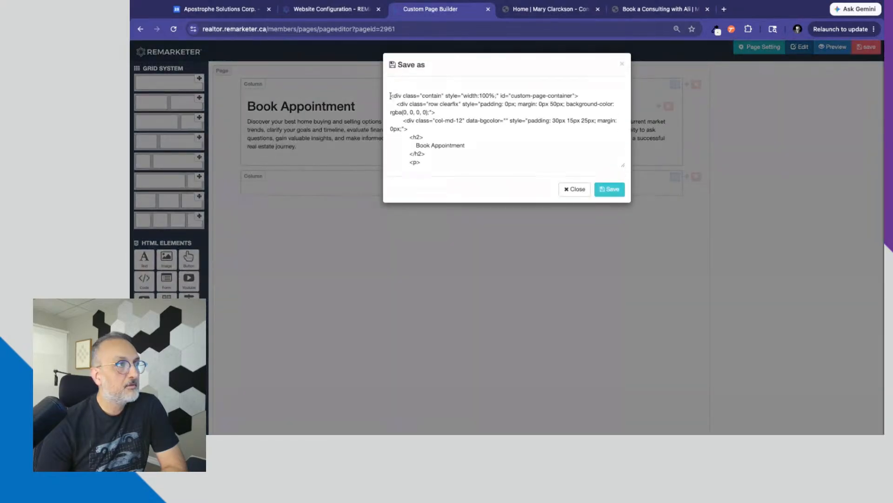
left_click(390, 95)
key("super+a")
key("super+c")
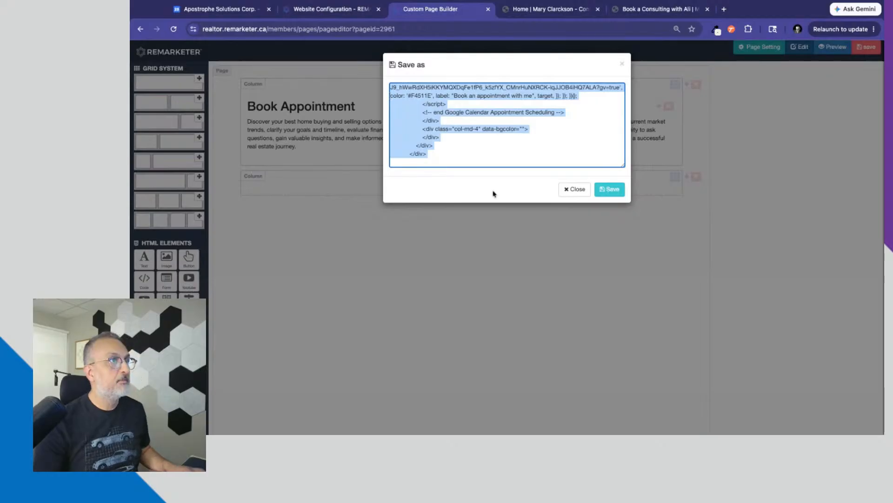
Overwrite the Section 1 HTML in the website configuration with the copied 50px-margin version and save it
left_click(320, 11)
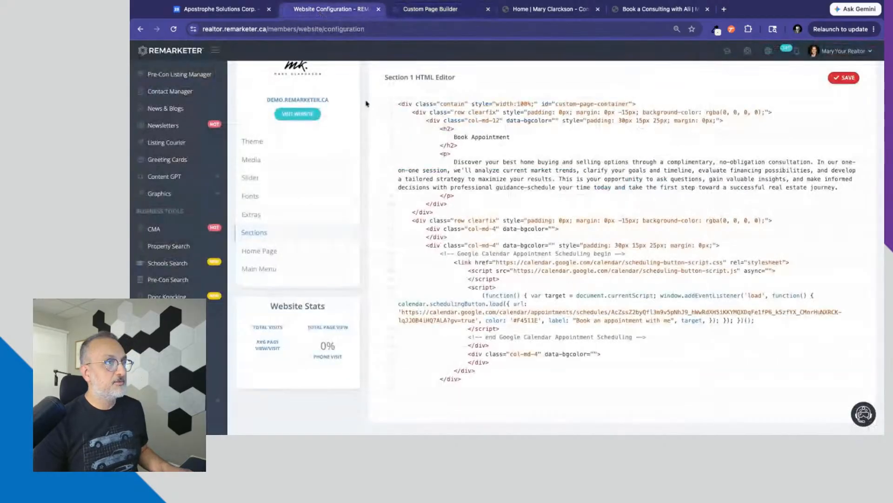
left_click(399, 106)
key("super+a")
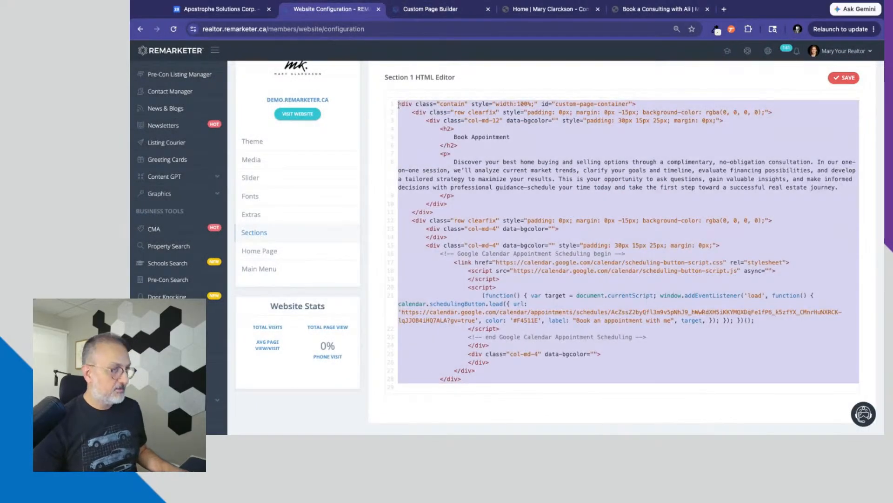
key("super+v")
left_click(836, 77)
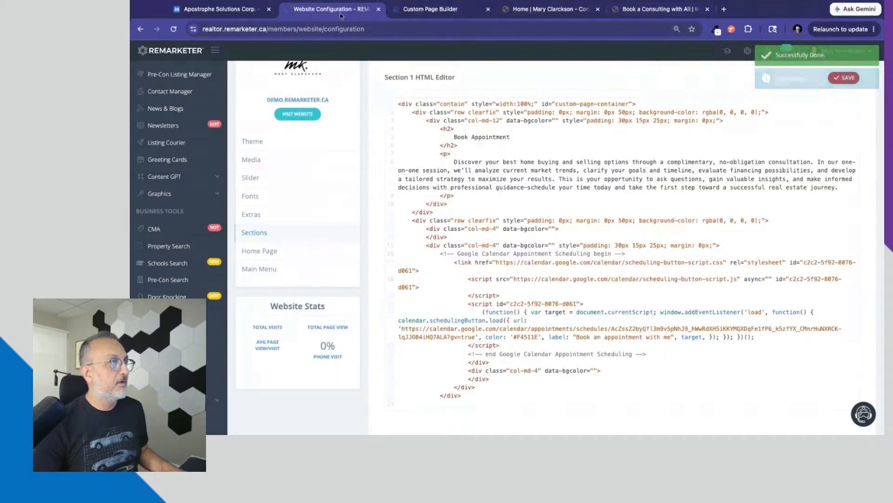
Reload the demo home page and review the Book Appointment section's margins and its placement among the other homepage sections
left_click(454, 10)
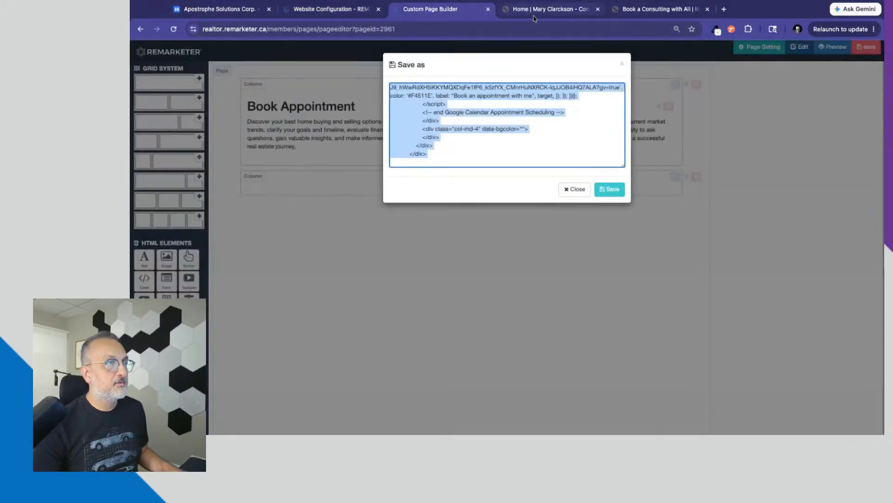
left_click(535, 9)
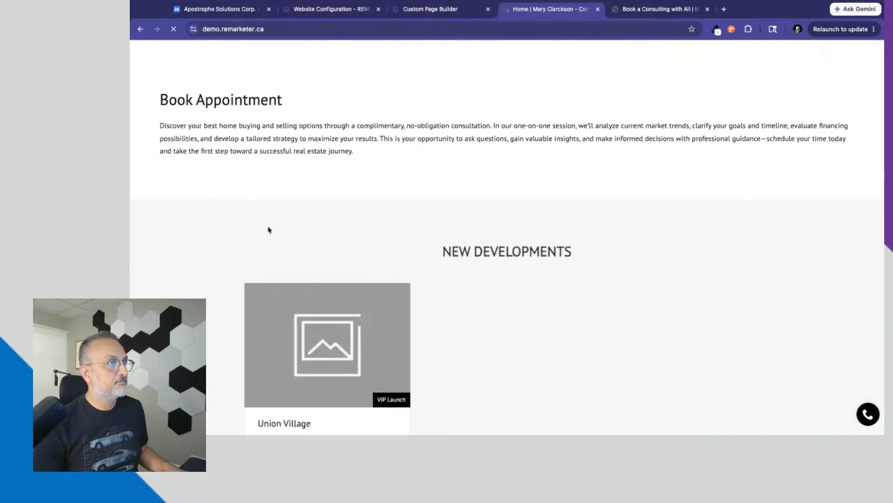
scroll(707, 256, "up", 4)
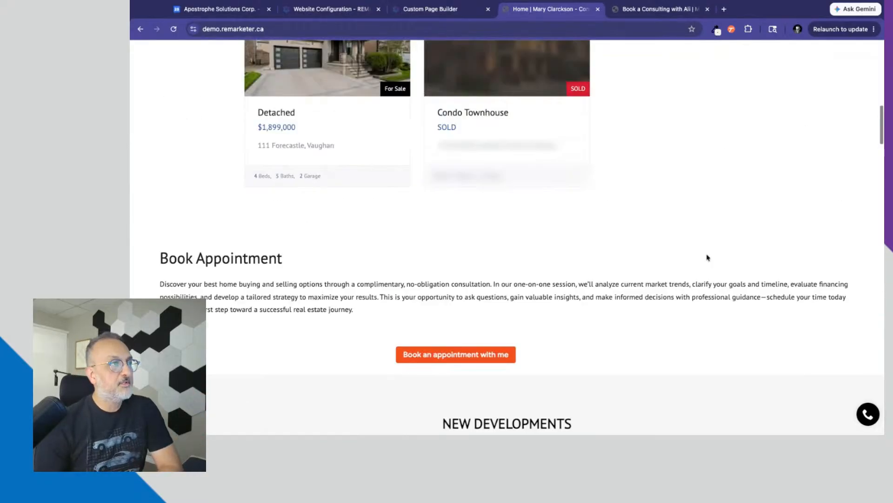
scroll(707, 257, "down", 3)
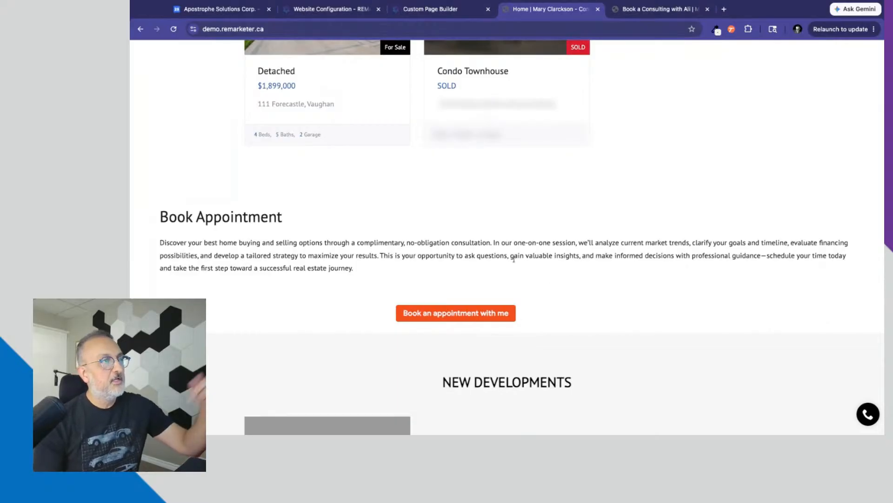
scroll(440, 278, "up", 10)
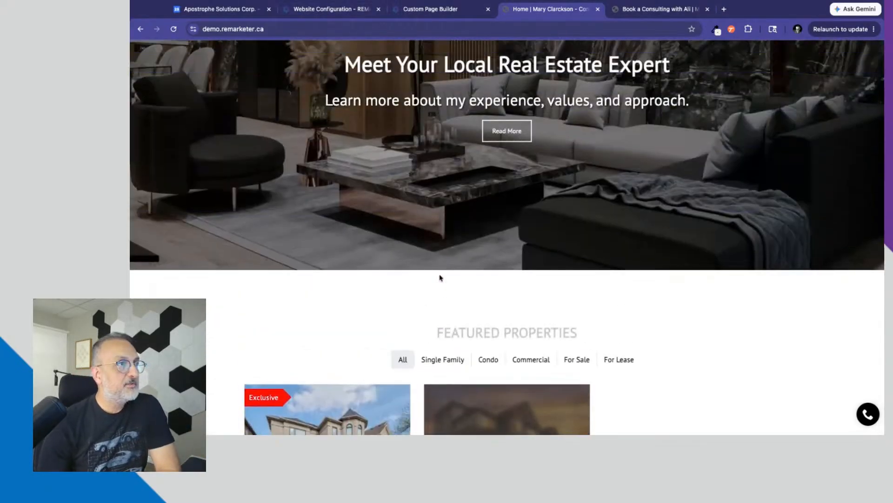
scroll(440, 278, "down", 20)
scroll(507, 238, "down", 15)
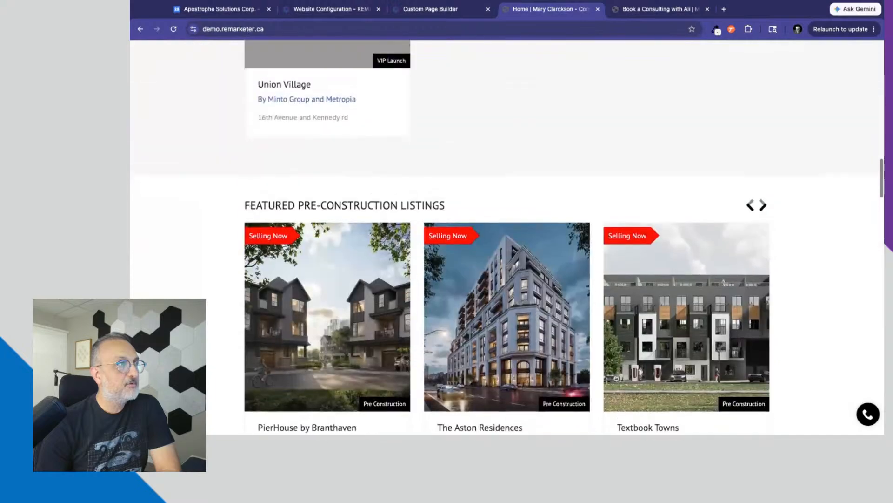
scroll(522, 199, "down", 5)
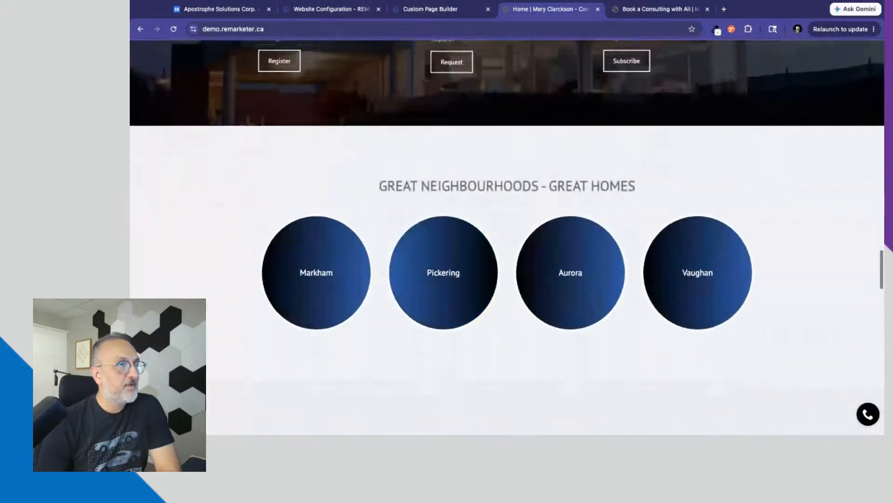
scroll(522, 198, "up", 7)
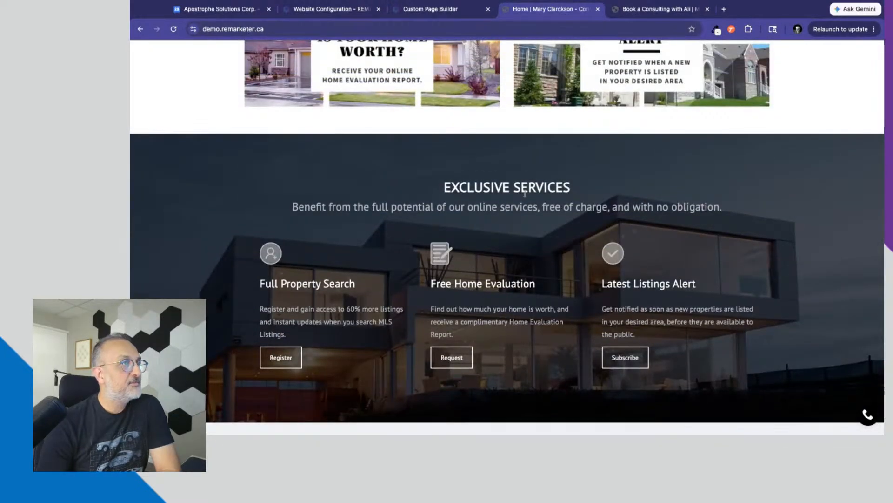
scroll(525, 194, "down", 5)
scroll(525, 194, "up", 6)
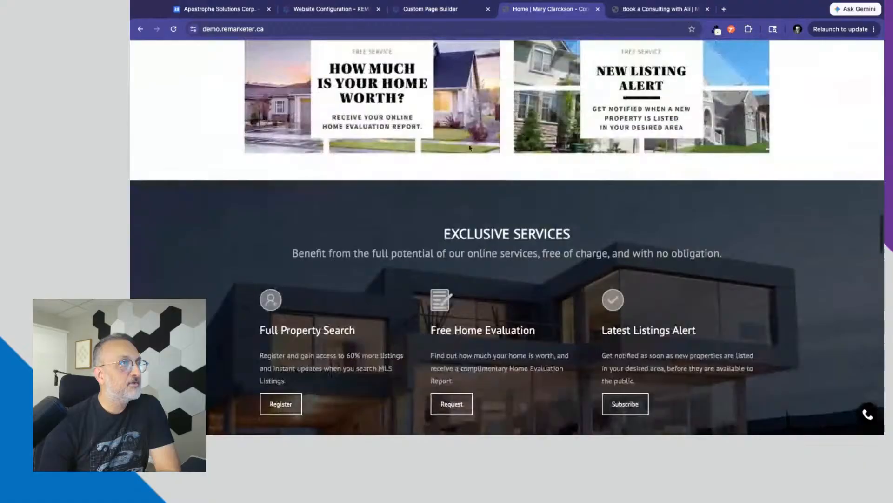
In the home page structure, move Custom Section 1 directly below Services and save the homepage options
left_click(337, 11)
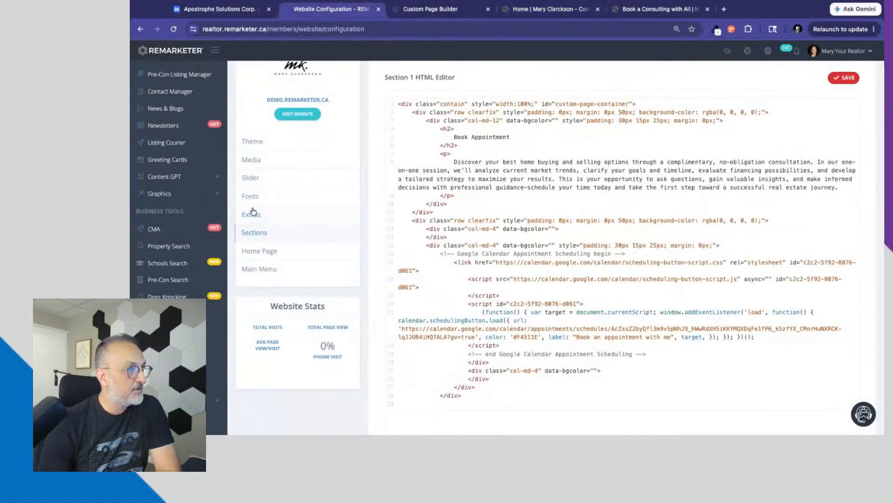
left_click(256, 254)
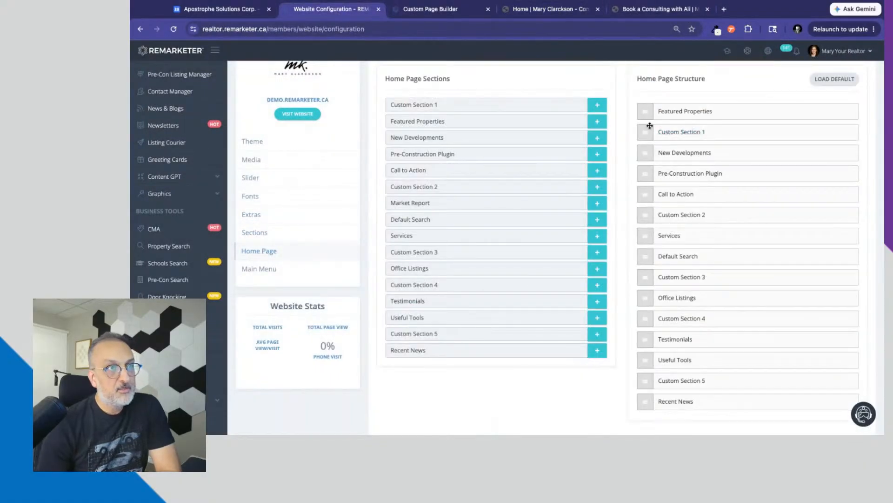
left_click_drag(647, 131, 651, 235)
scroll(787, 202, "up", 2)
left_click(852, 101)
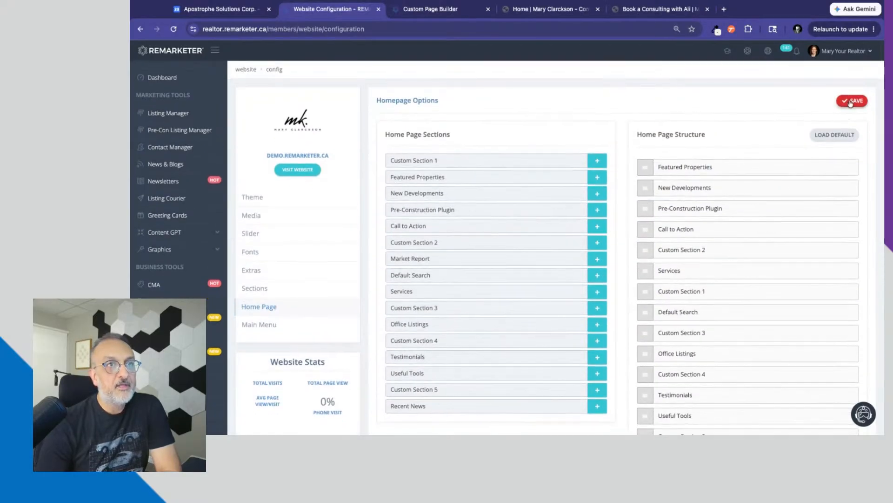
Reload the demo home page, check the Book Appointment section below Exclusive Services, and open and close its booking popup
left_click(568, 10)
left_click(175, 31)
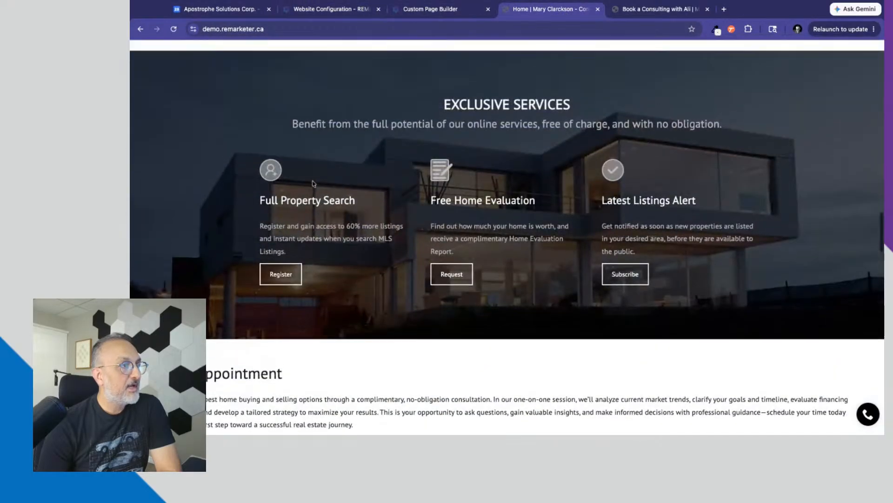
scroll(313, 185, "down", 3)
scroll(392, 223, "up", 10)
scroll(392, 223, "down", 11)
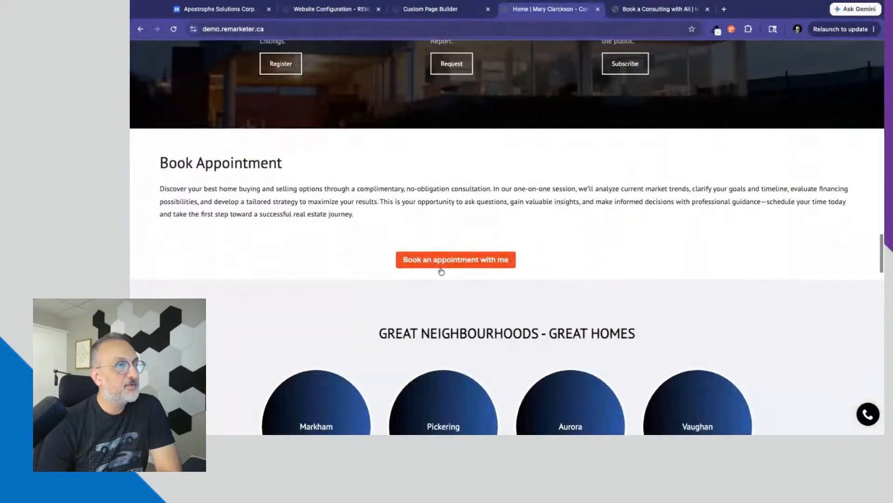
left_click(441, 270)
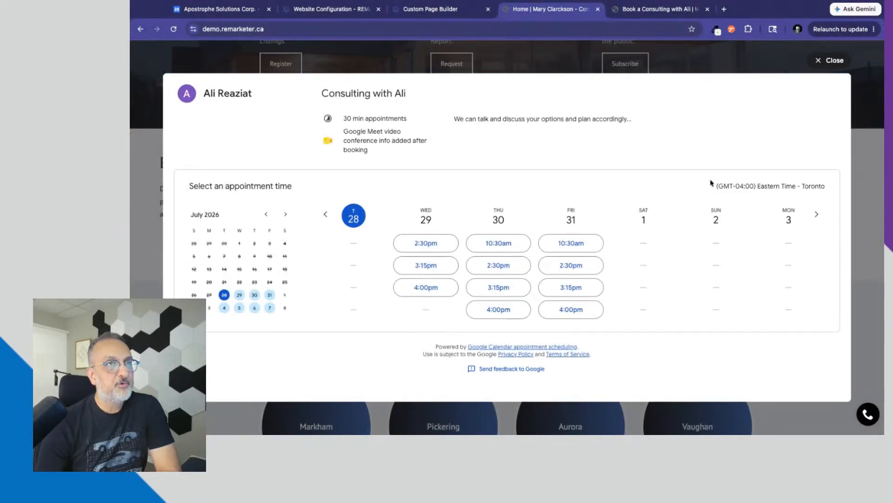
left_click(835, 60)
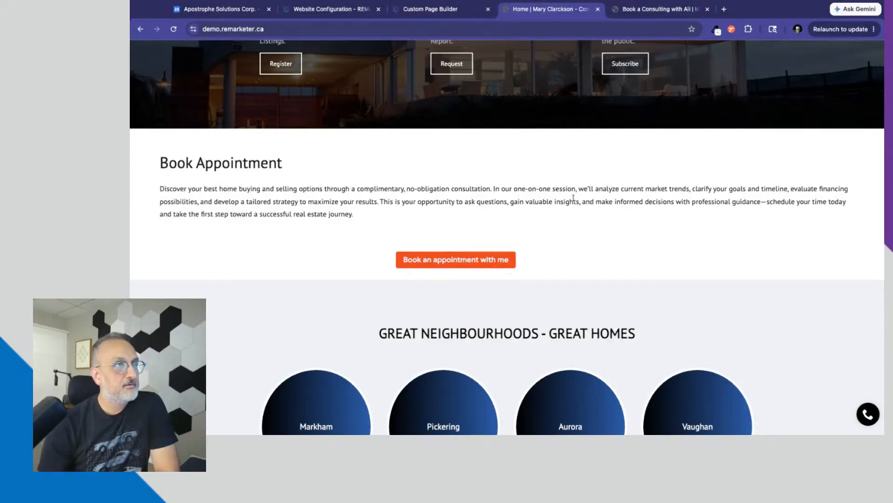
Return to the Custom Page Builder, look over the generated section HTML, and close the save dialog without saving
left_click(444, 10)
scroll(475, 107, "up", 10)
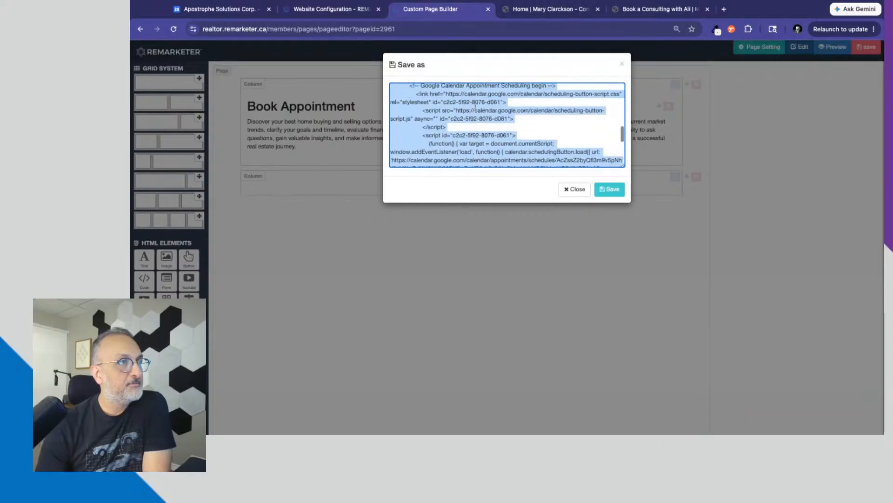
scroll(475, 107, "up", 5)
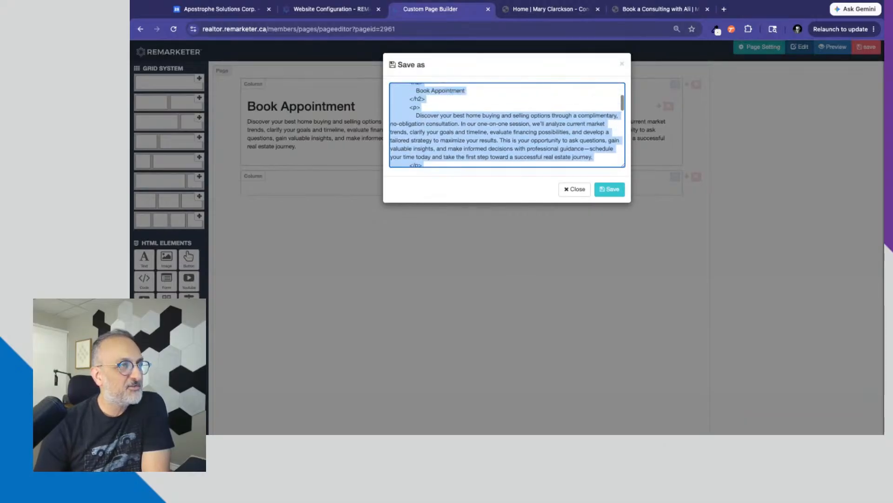
left_click(574, 190)
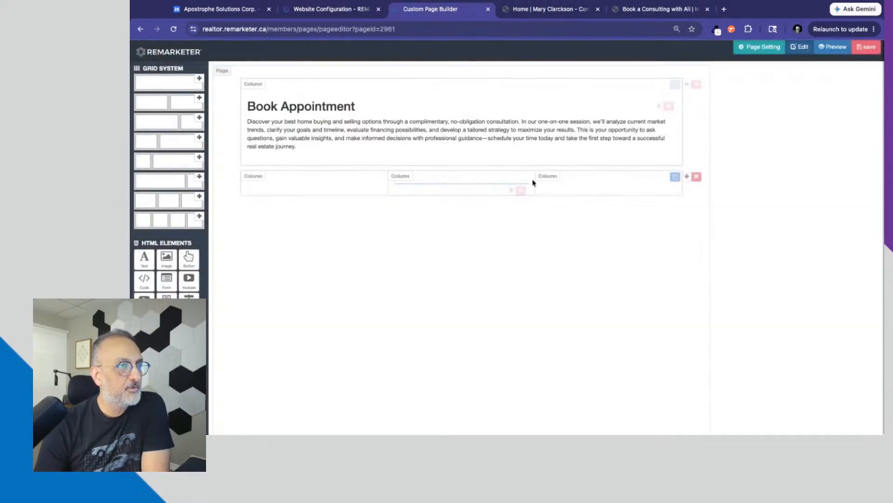
Open the code element in the middle column, read through its Google Calendar scheduling button script, and close its settings unchanged
left_click(499, 191)
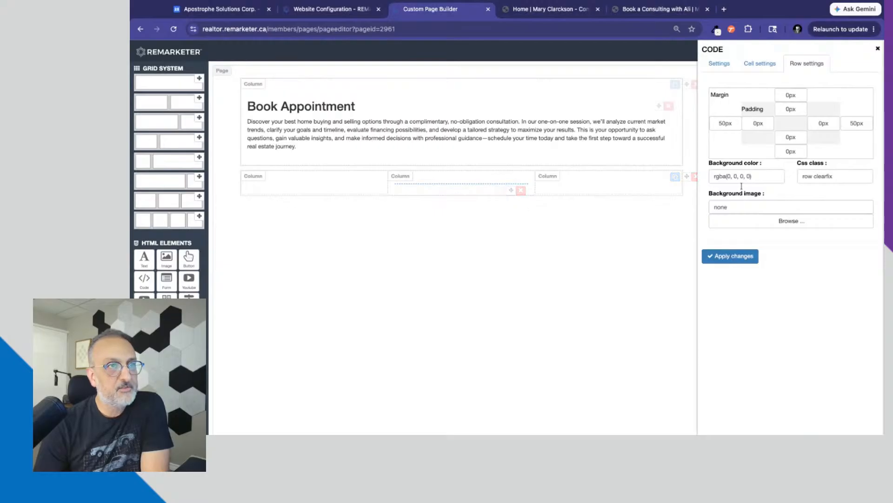
left_click(720, 65)
scroll(770, 122, "down", 3)
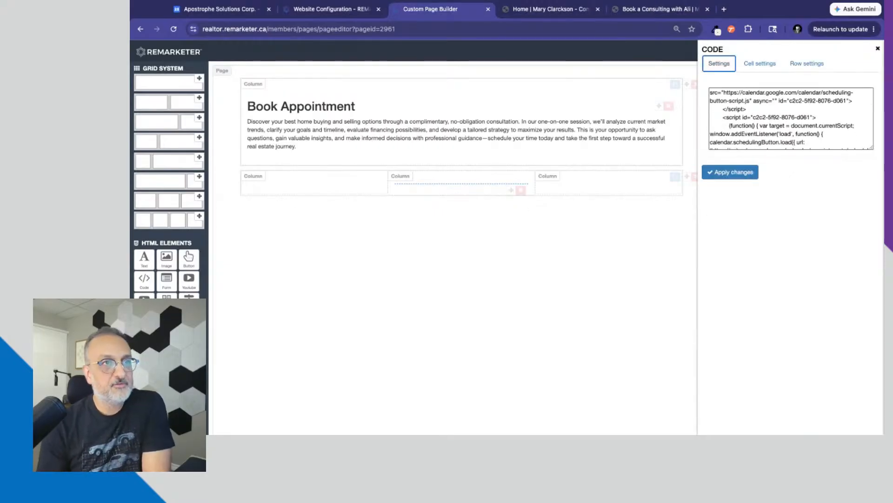
scroll(780, 128, "down", 5)
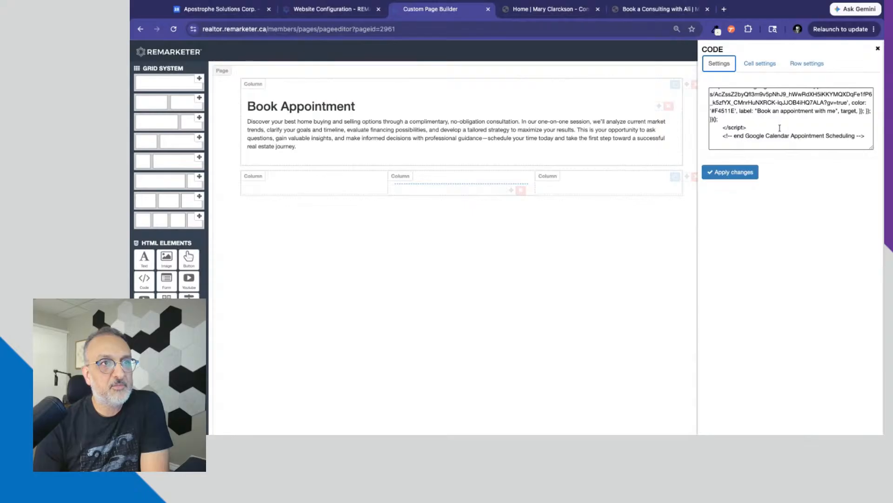
scroll(817, 120, "up", 5)
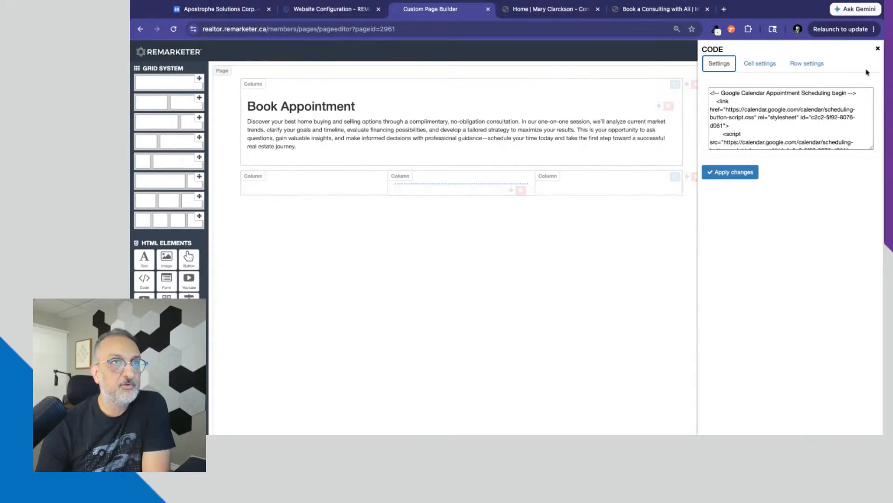
left_click(879, 49)
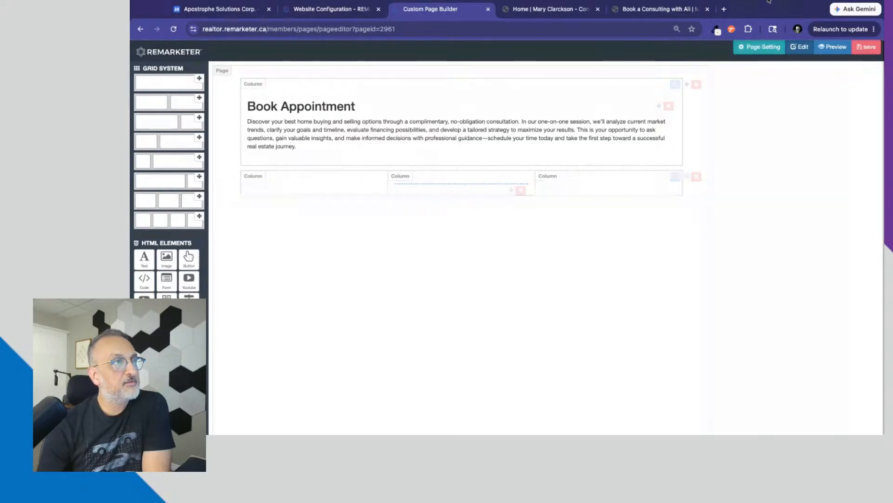
On the demo site, open the consulting booking page under About and review its embedded appointment calendar
left_click(330, 12)
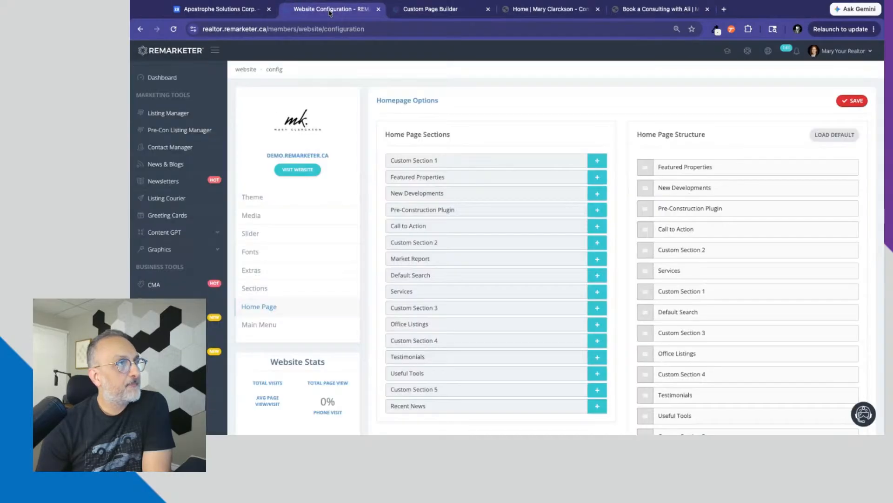
left_click(574, 11)
scroll(556, 177, "up", 20)
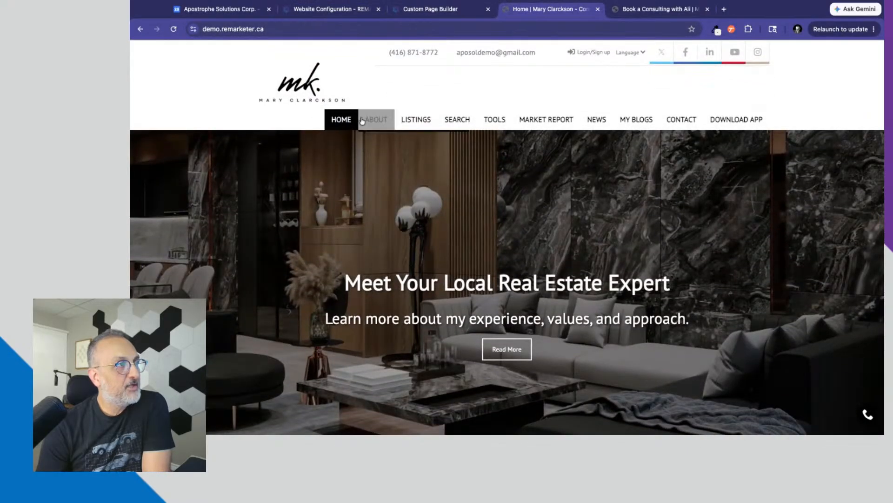
mouse_move(385, 119)
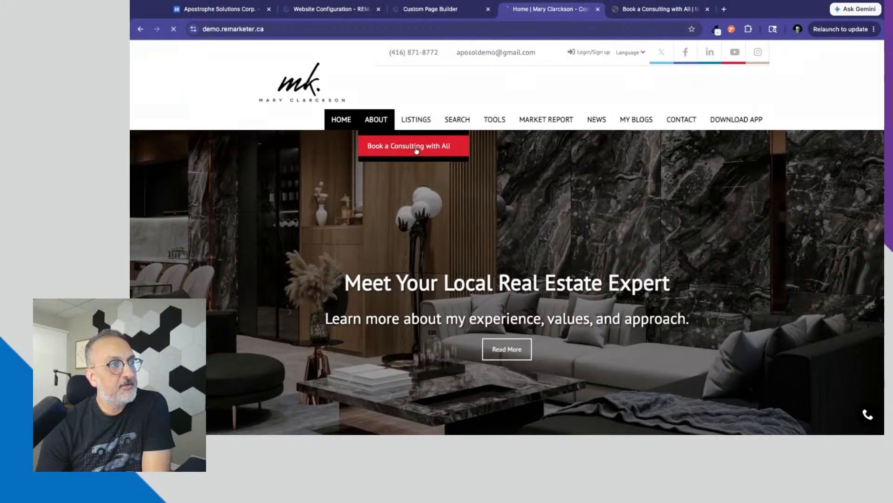
scroll(810, 321, "down", 2)
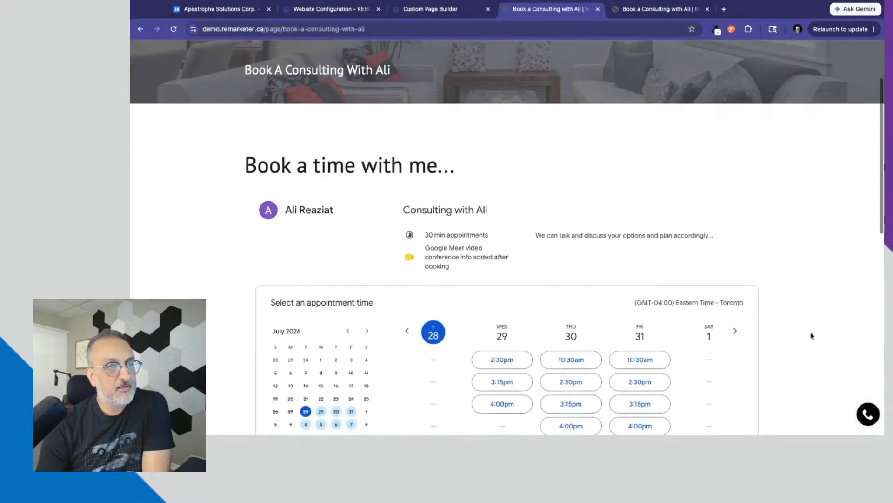
scroll(812, 336, "down", 5)
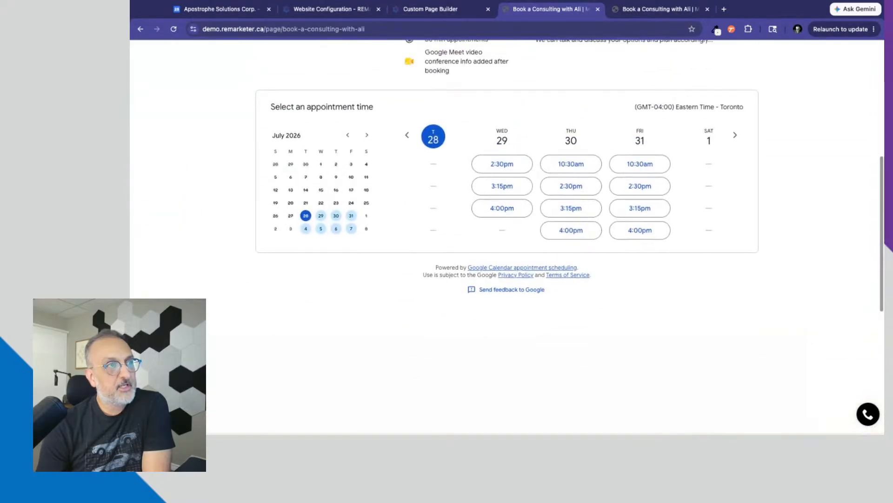
scroll(508, 238, "up", 2)
scroll(507, 237, "up", 5)
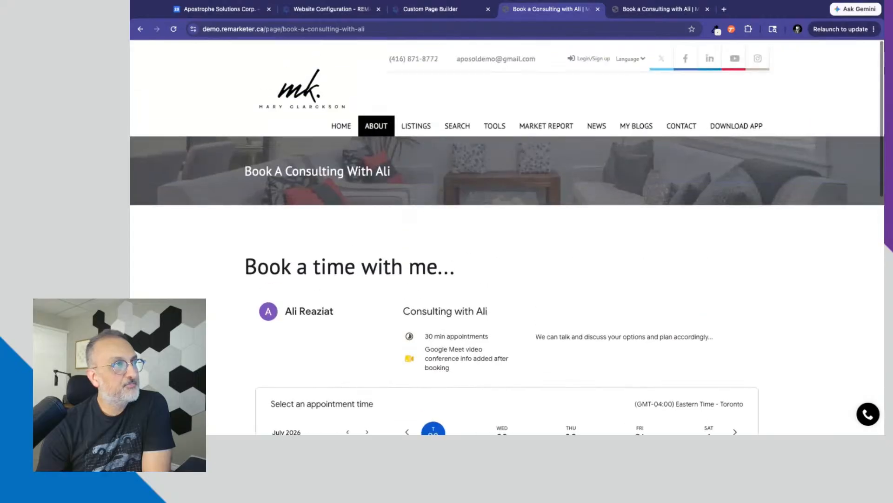
Revisit the page builder, homepage options and Google Calendar's popup button embed settings, then re-examine the demo site's embedded booking calendar
left_click(419, 9)
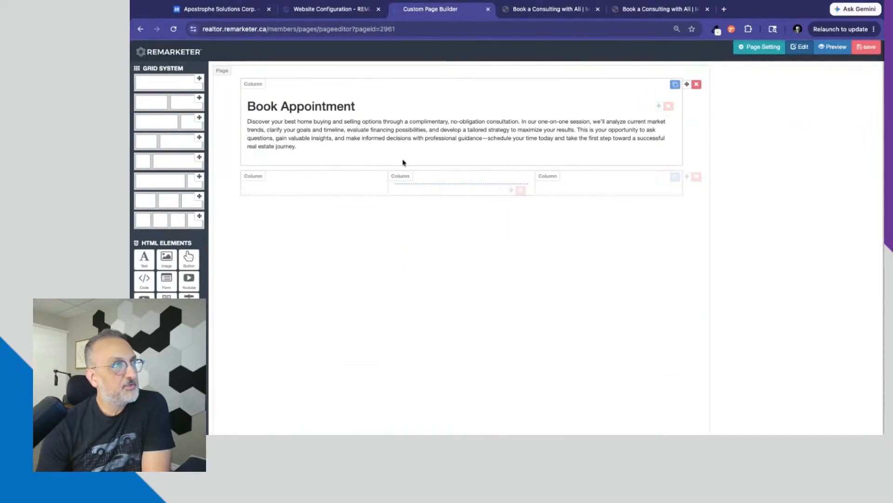
left_click(329, 10)
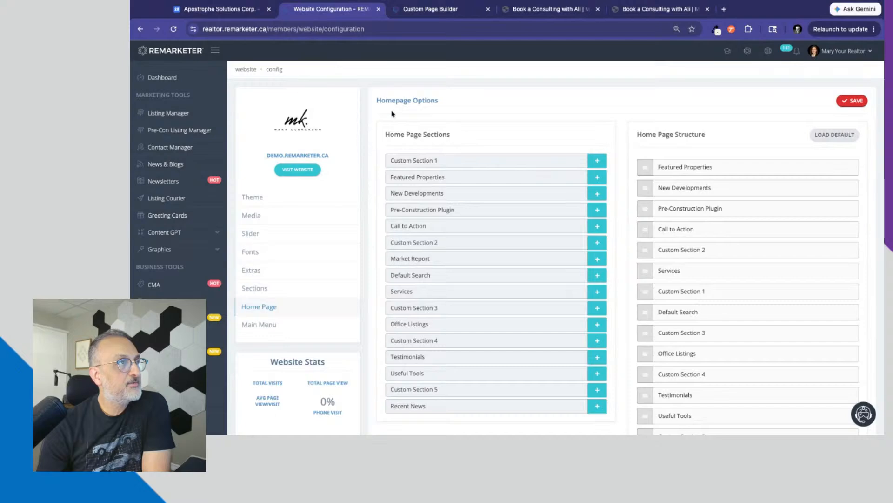
left_click(224, 10)
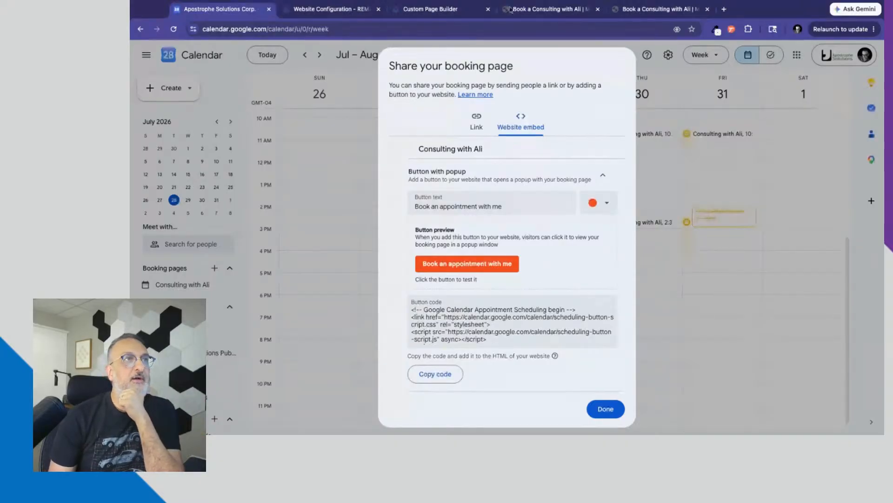
left_click(550, 13)
scroll(567, 240, "down", 2)
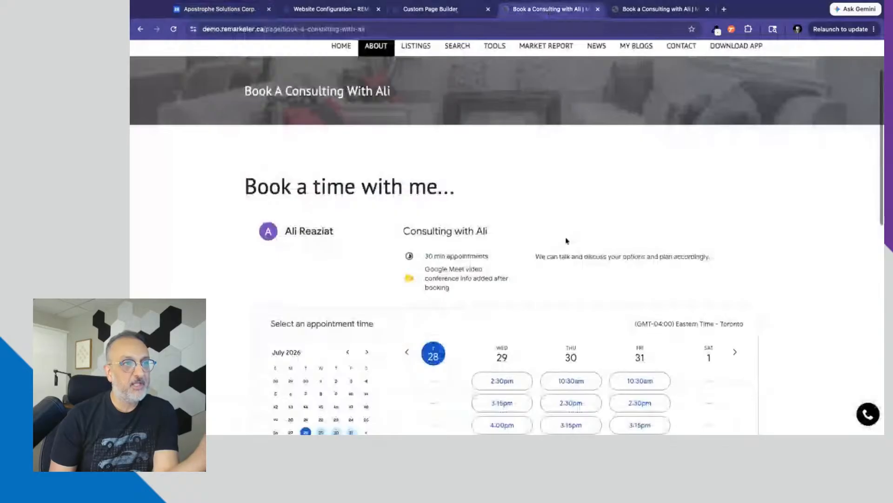
scroll(566, 240, "down", 3)
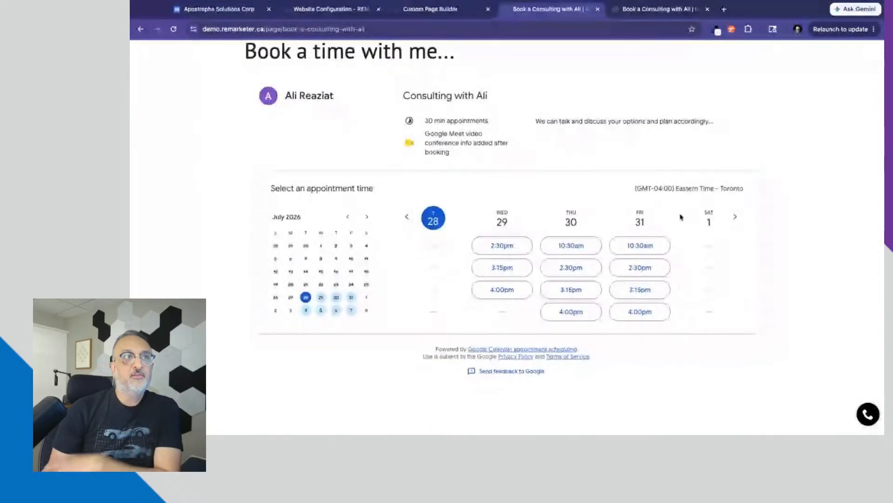